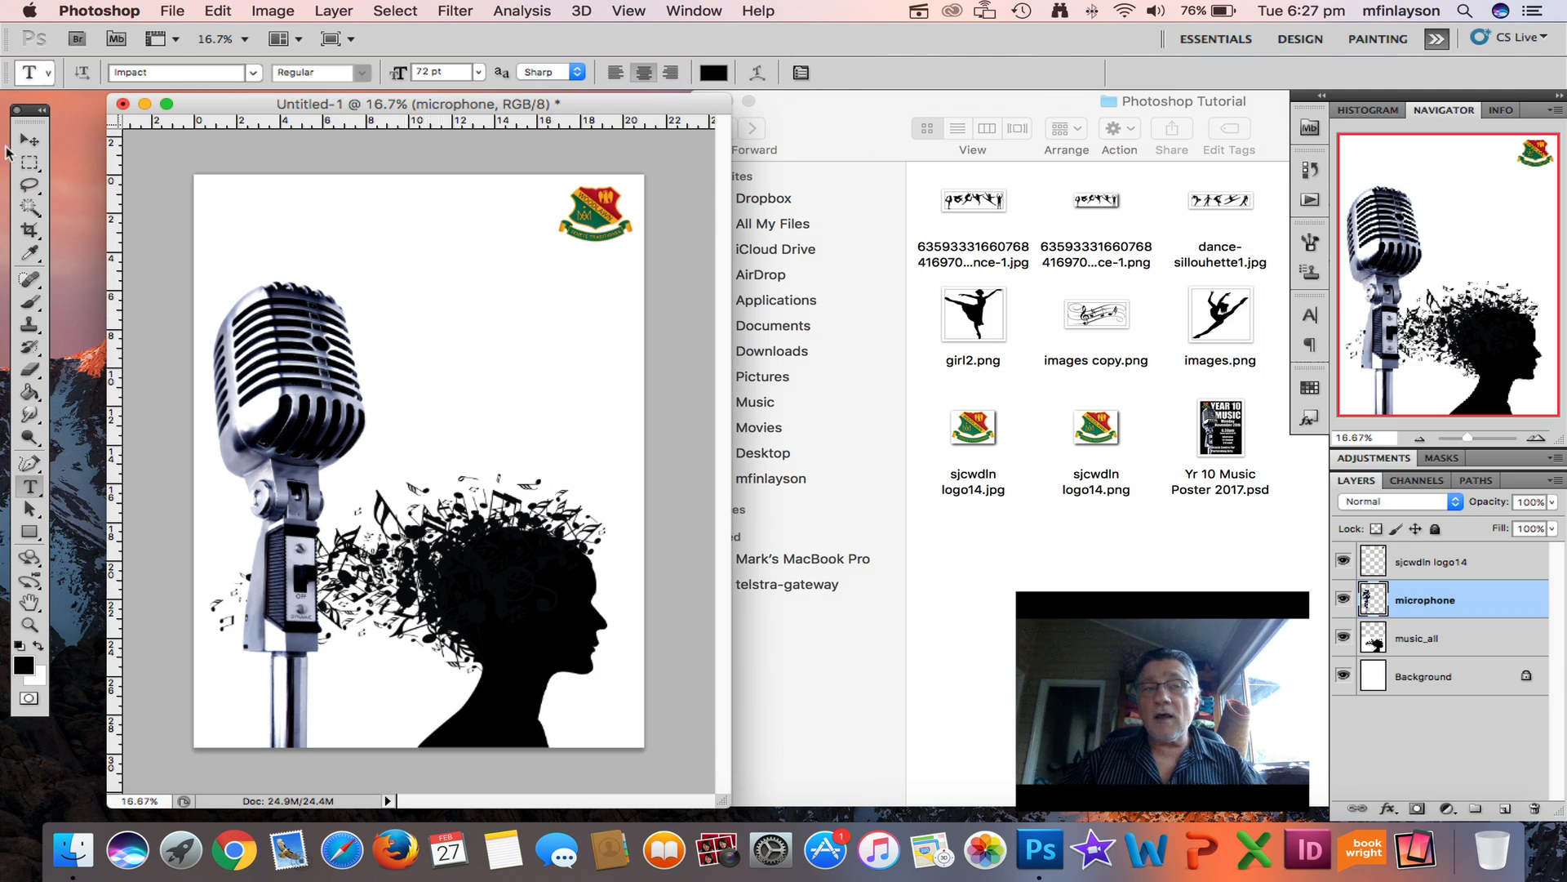
# - Start a new text line in Impact above the microphone and set its size to 72 pt
pyautogui.click(30, 140)
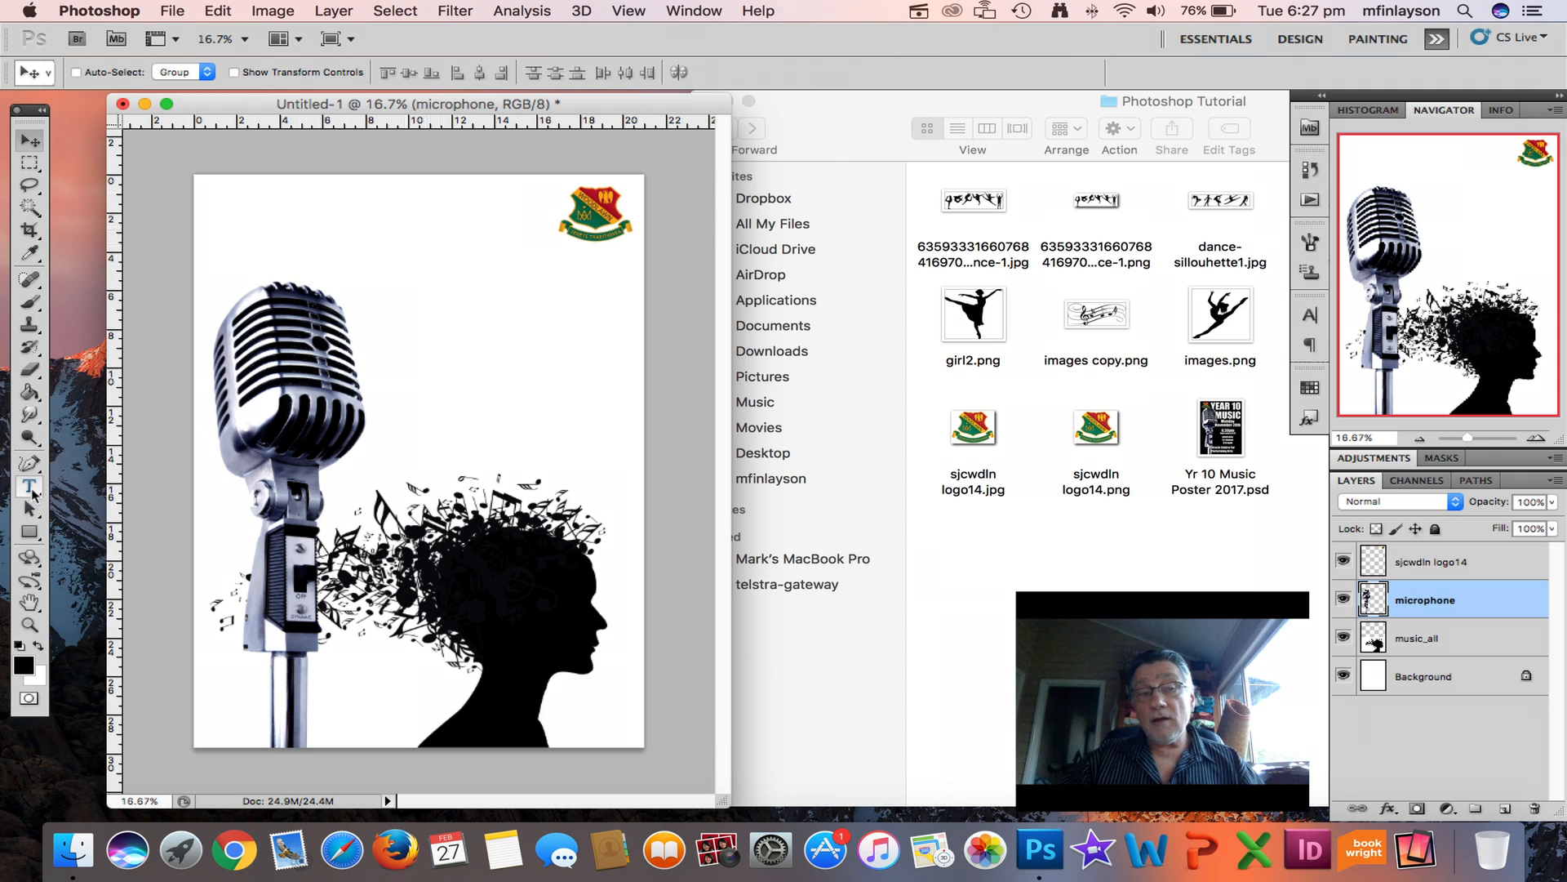
pyautogui.click(29, 487)
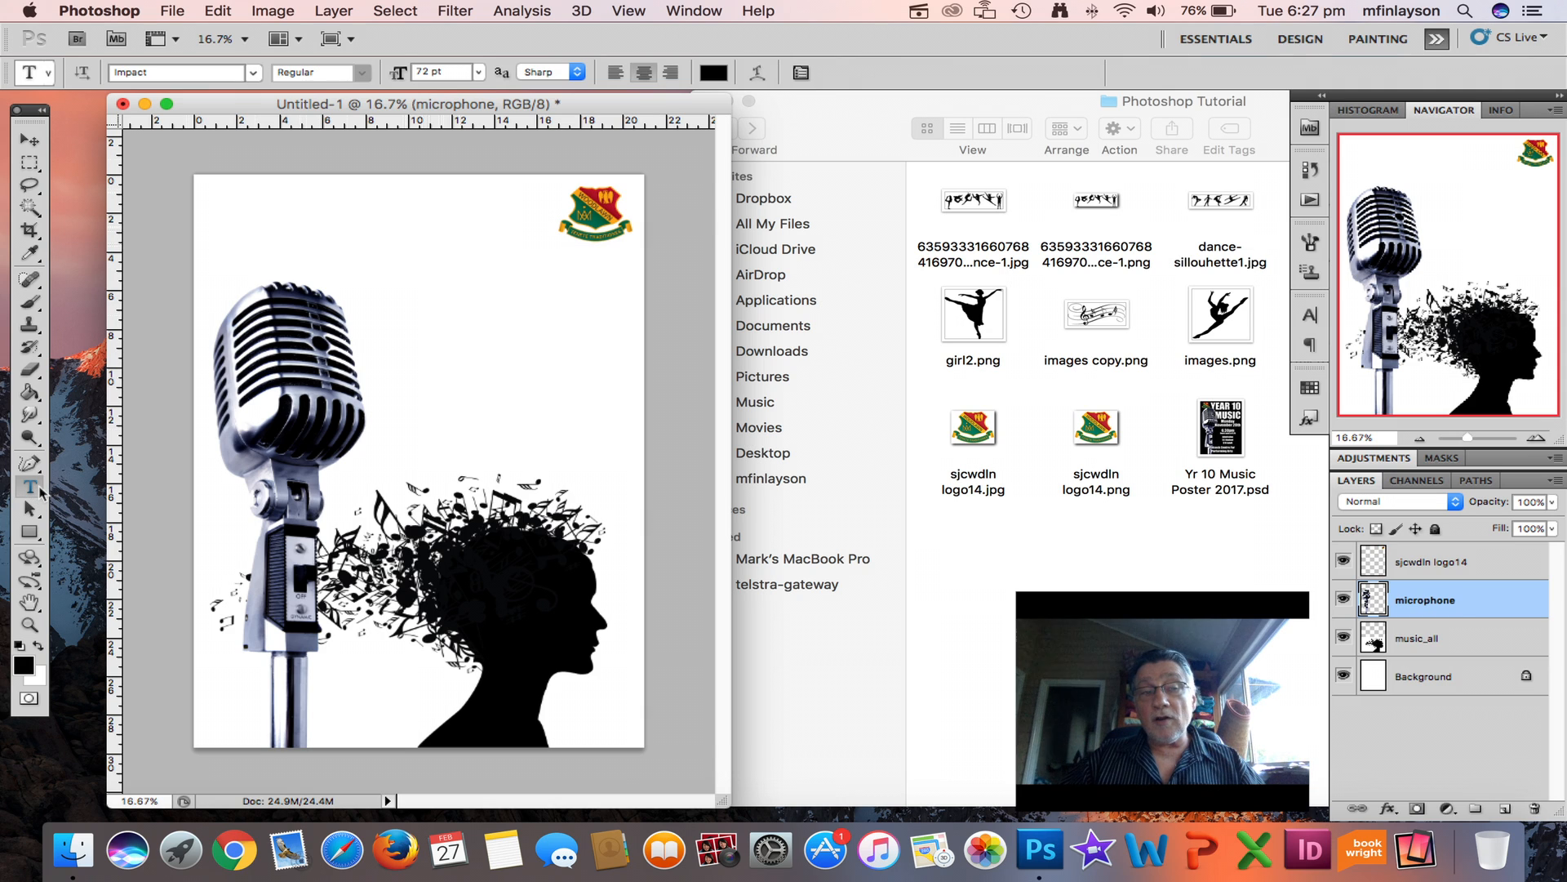
pyautogui.click(292, 242)
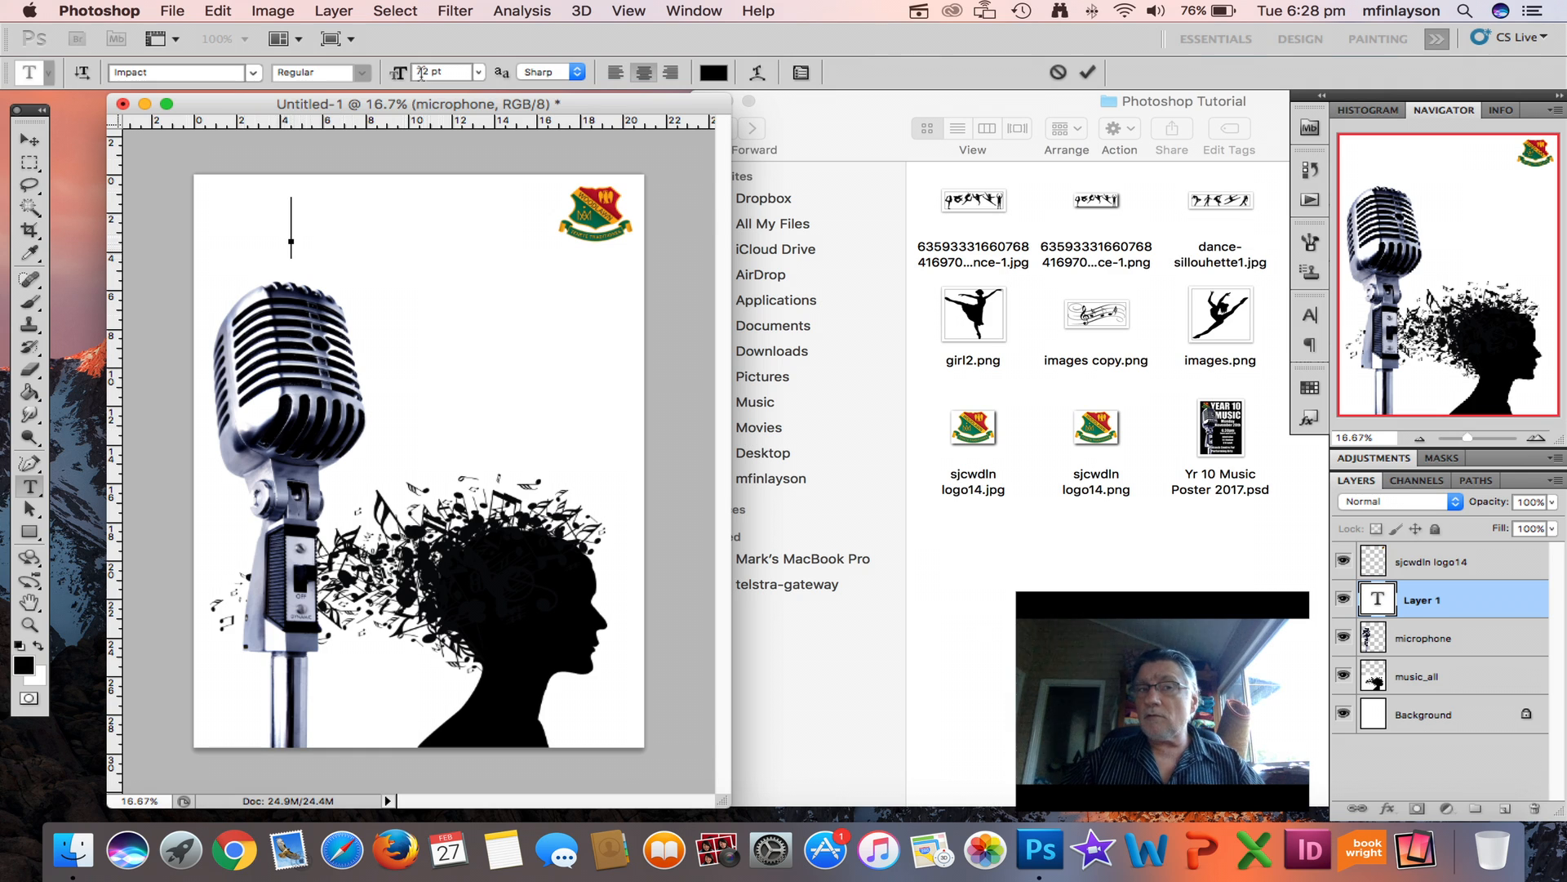
pyautogui.click(479, 72)
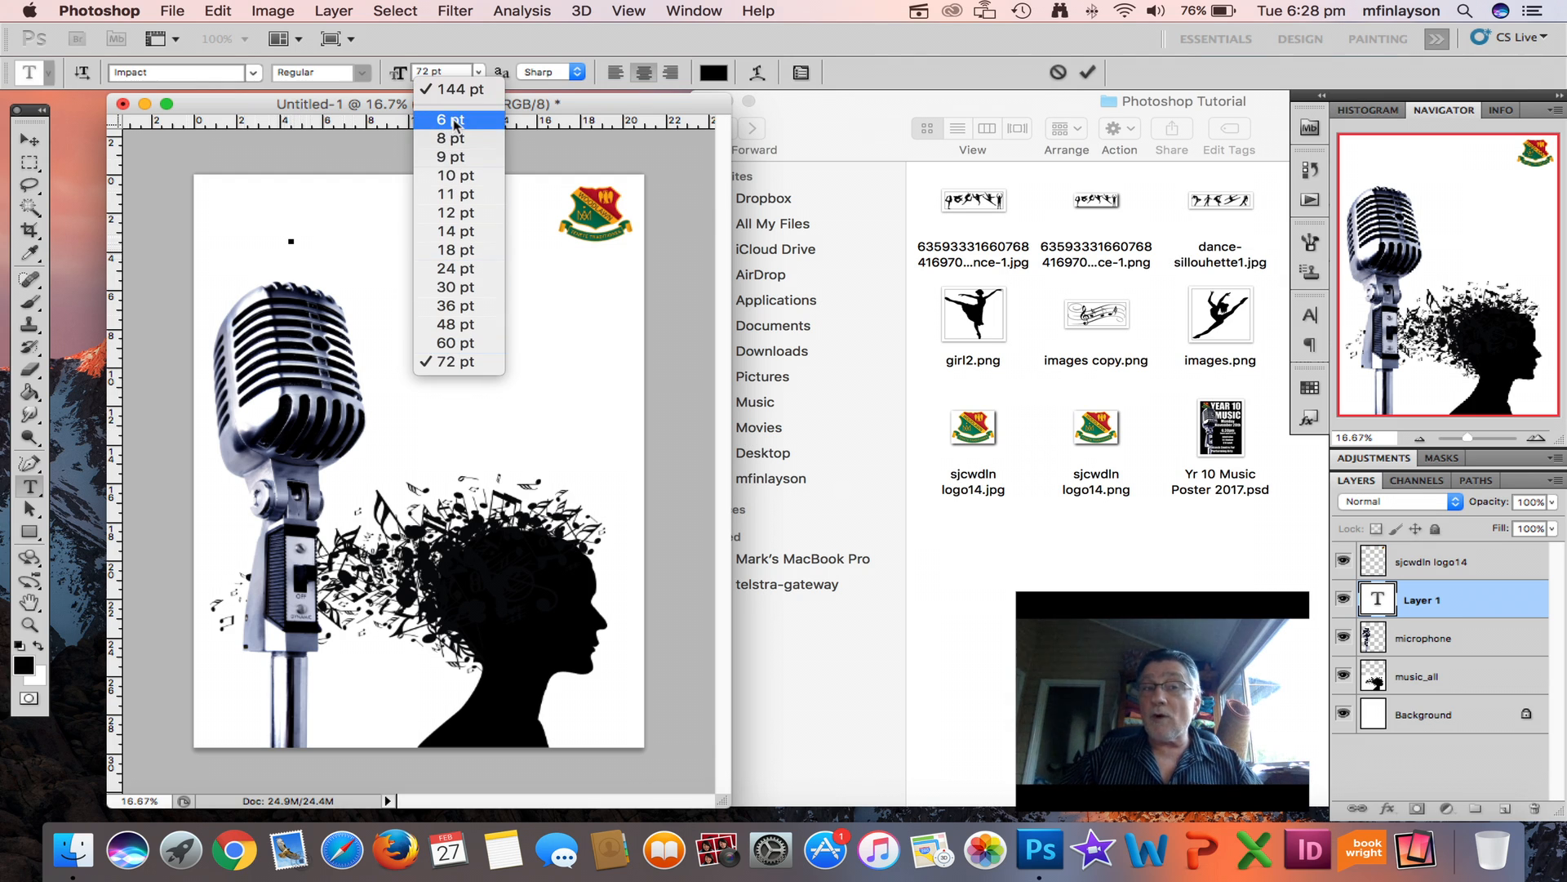
pyautogui.click(458, 293)
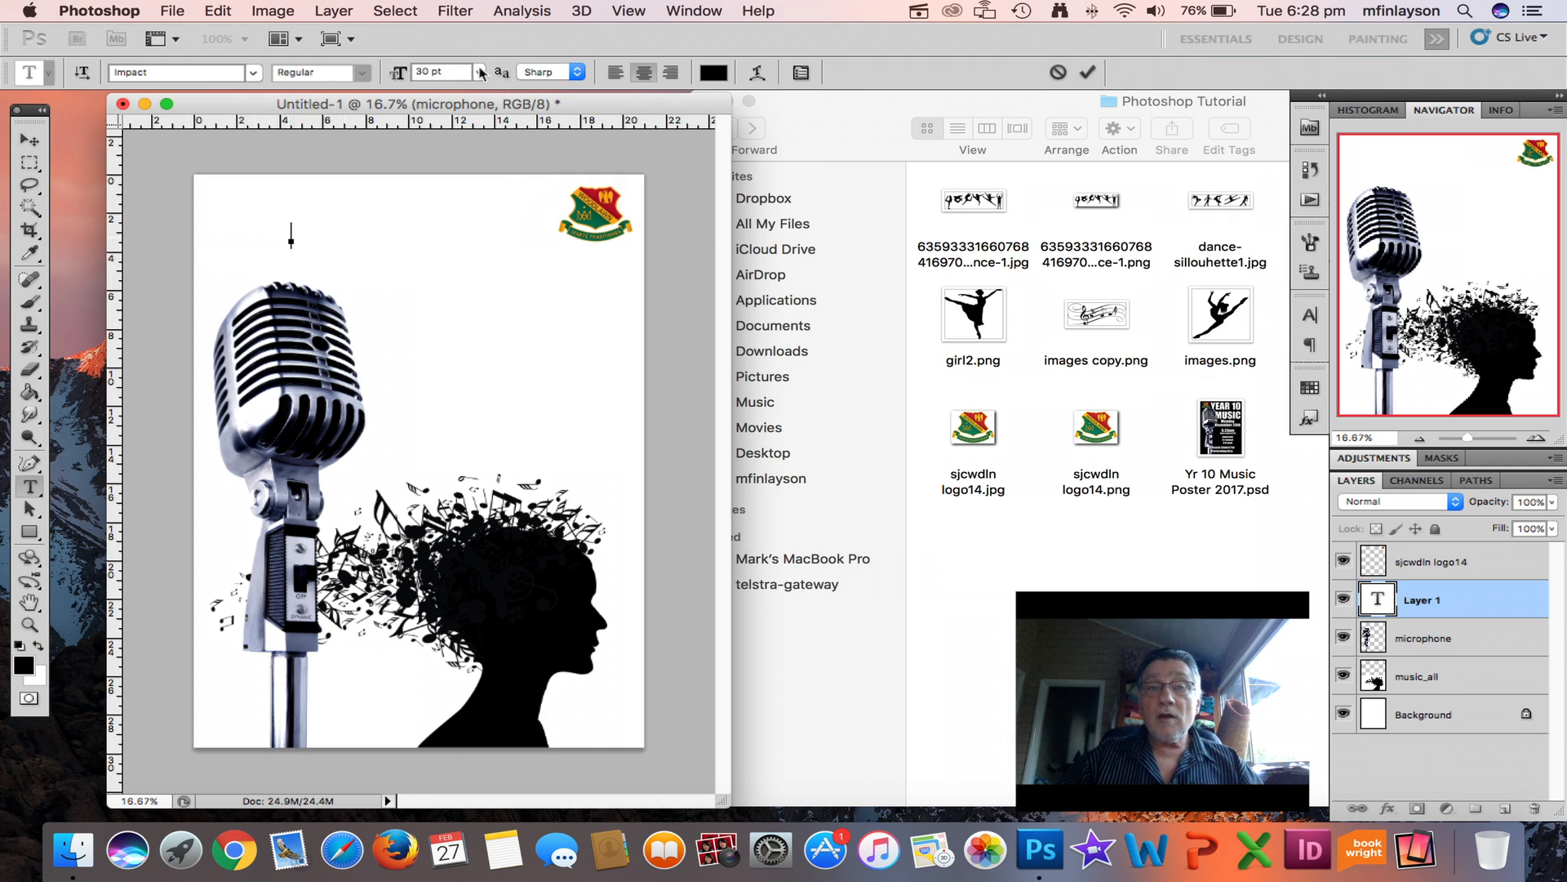
pyautogui.click(480, 72)
pyautogui.click(490, 364)
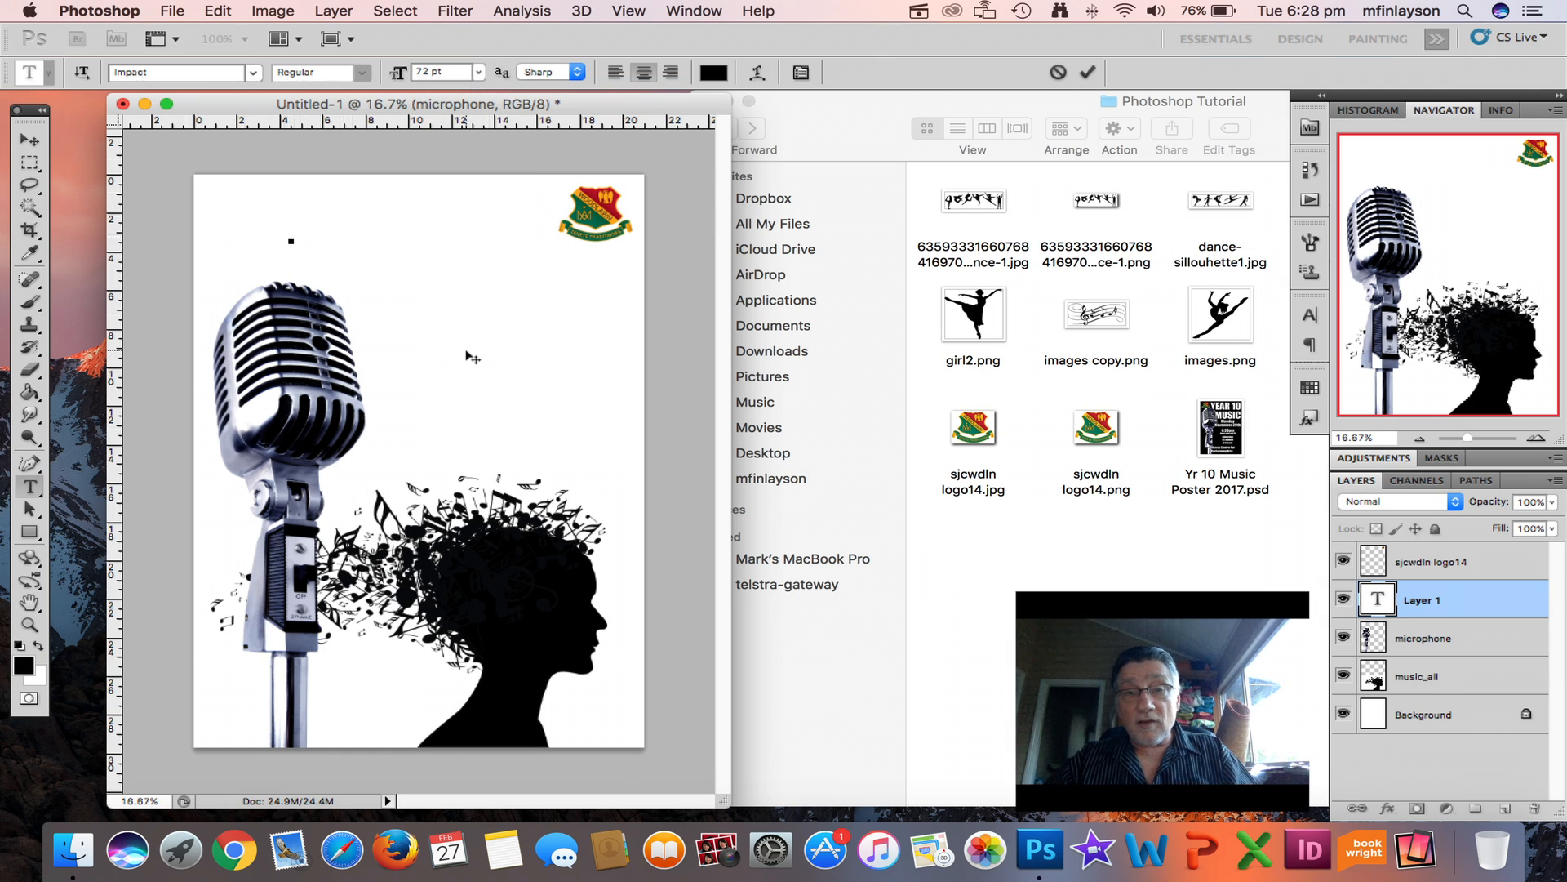
# - Try a light green swatch as the text colour and switch it back to black
pyautogui.click(719, 78)
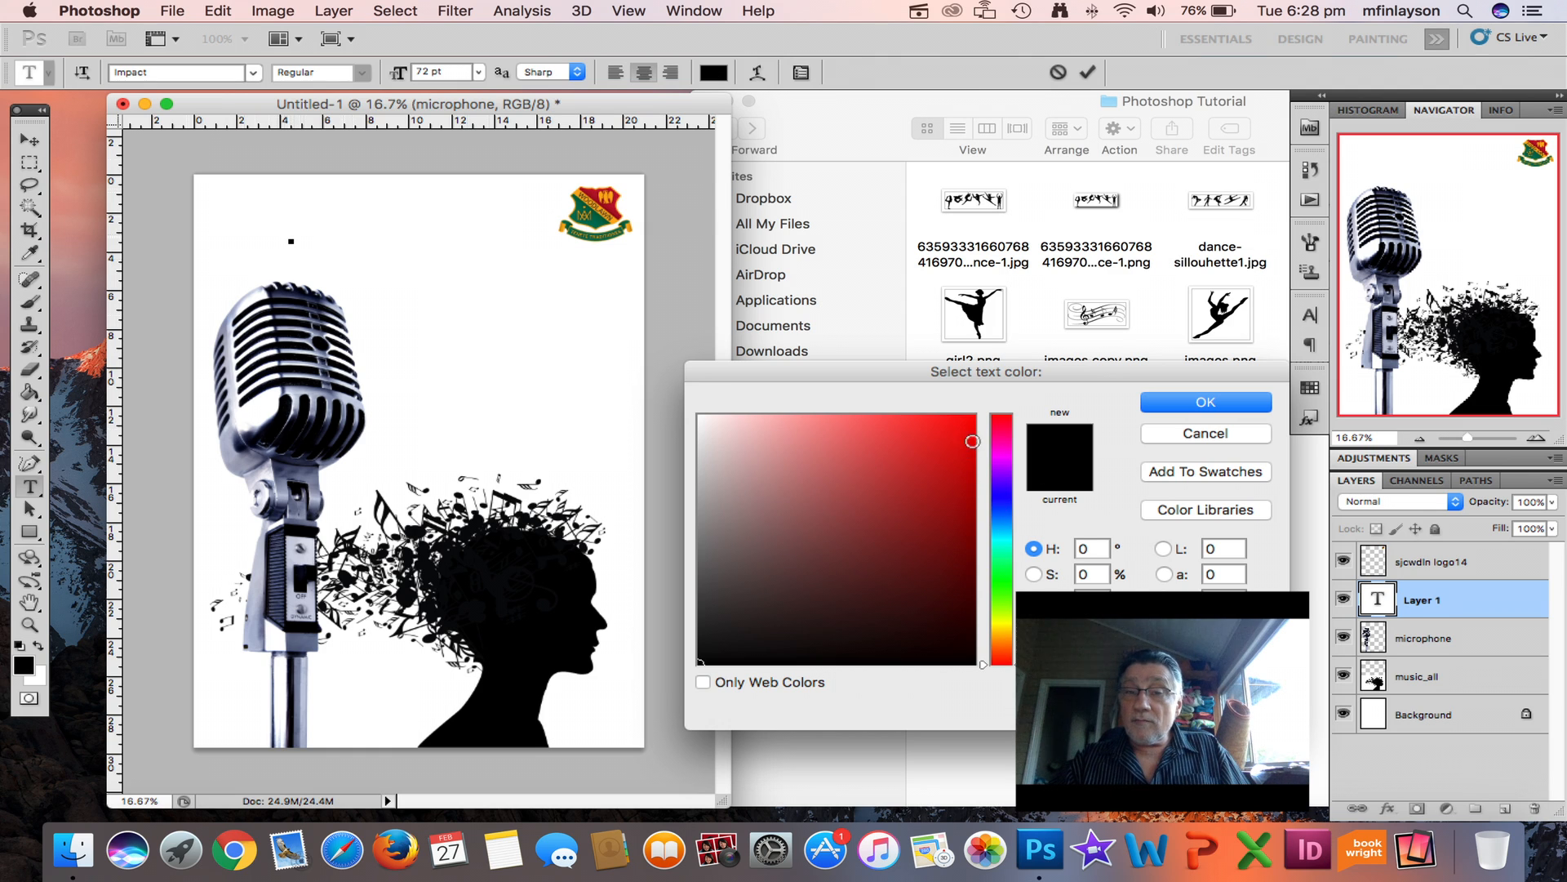
pyautogui.click(1189, 435)
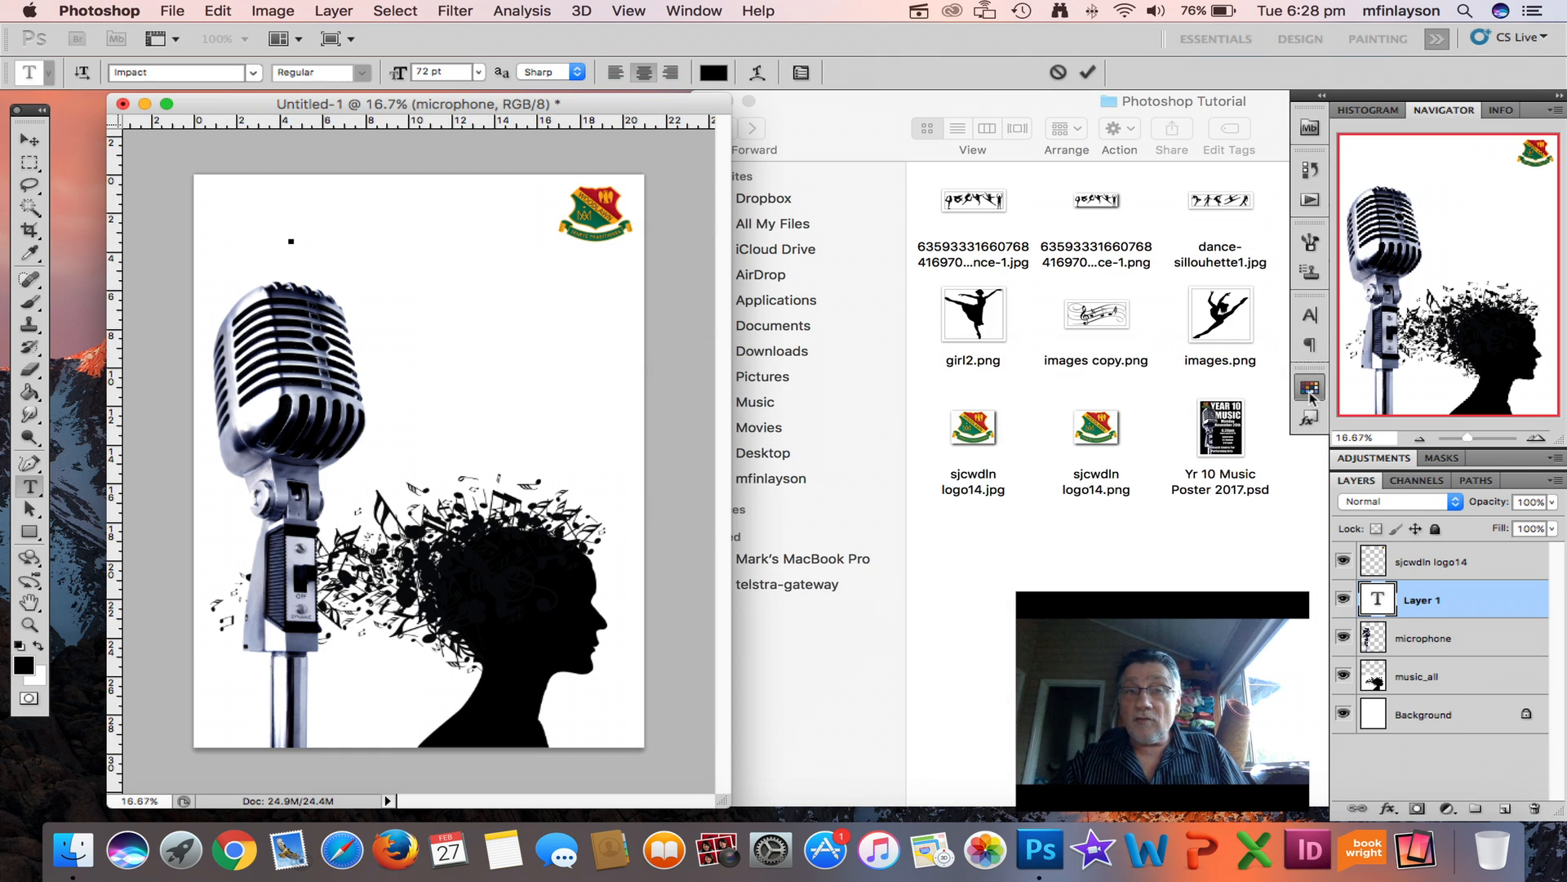
pyautogui.click(1311, 388)
pyautogui.click(1137, 421)
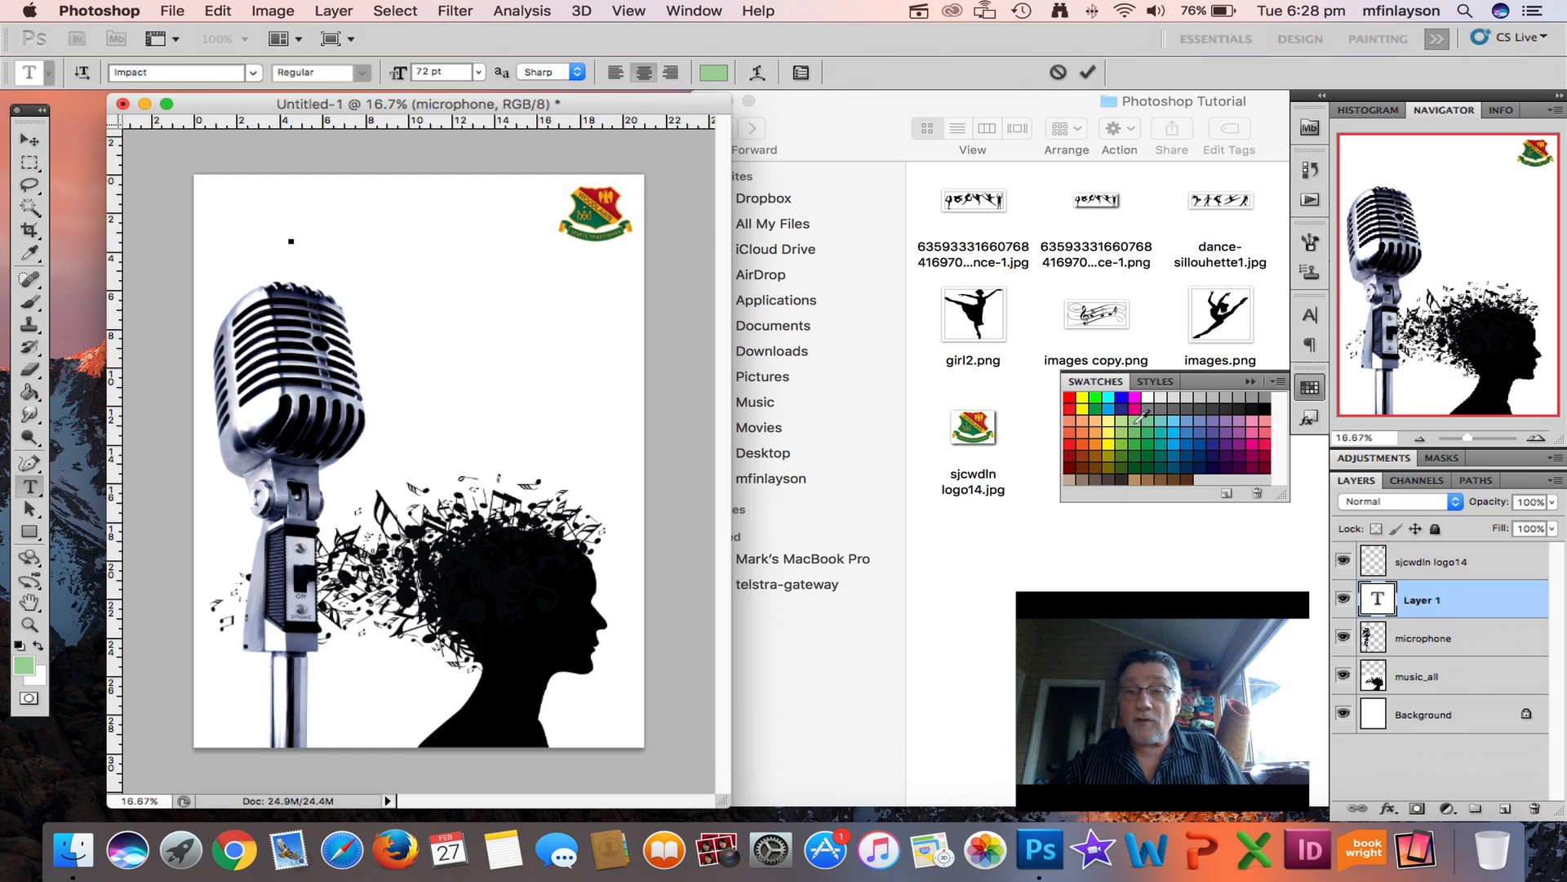
pyautogui.click(1265, 407)
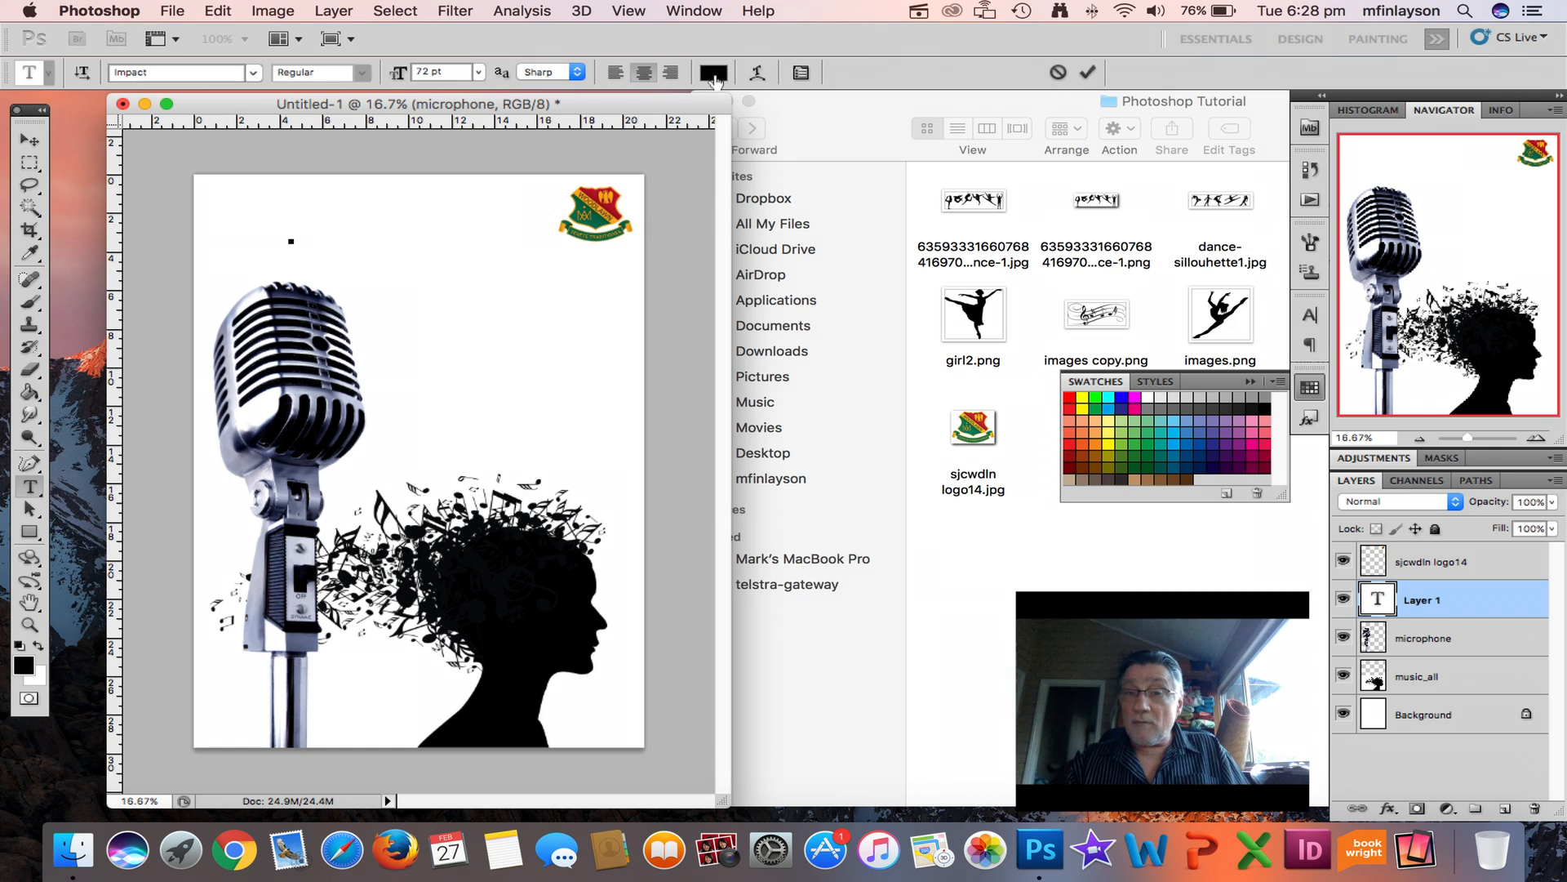
pyautogui.click(1253, 383)
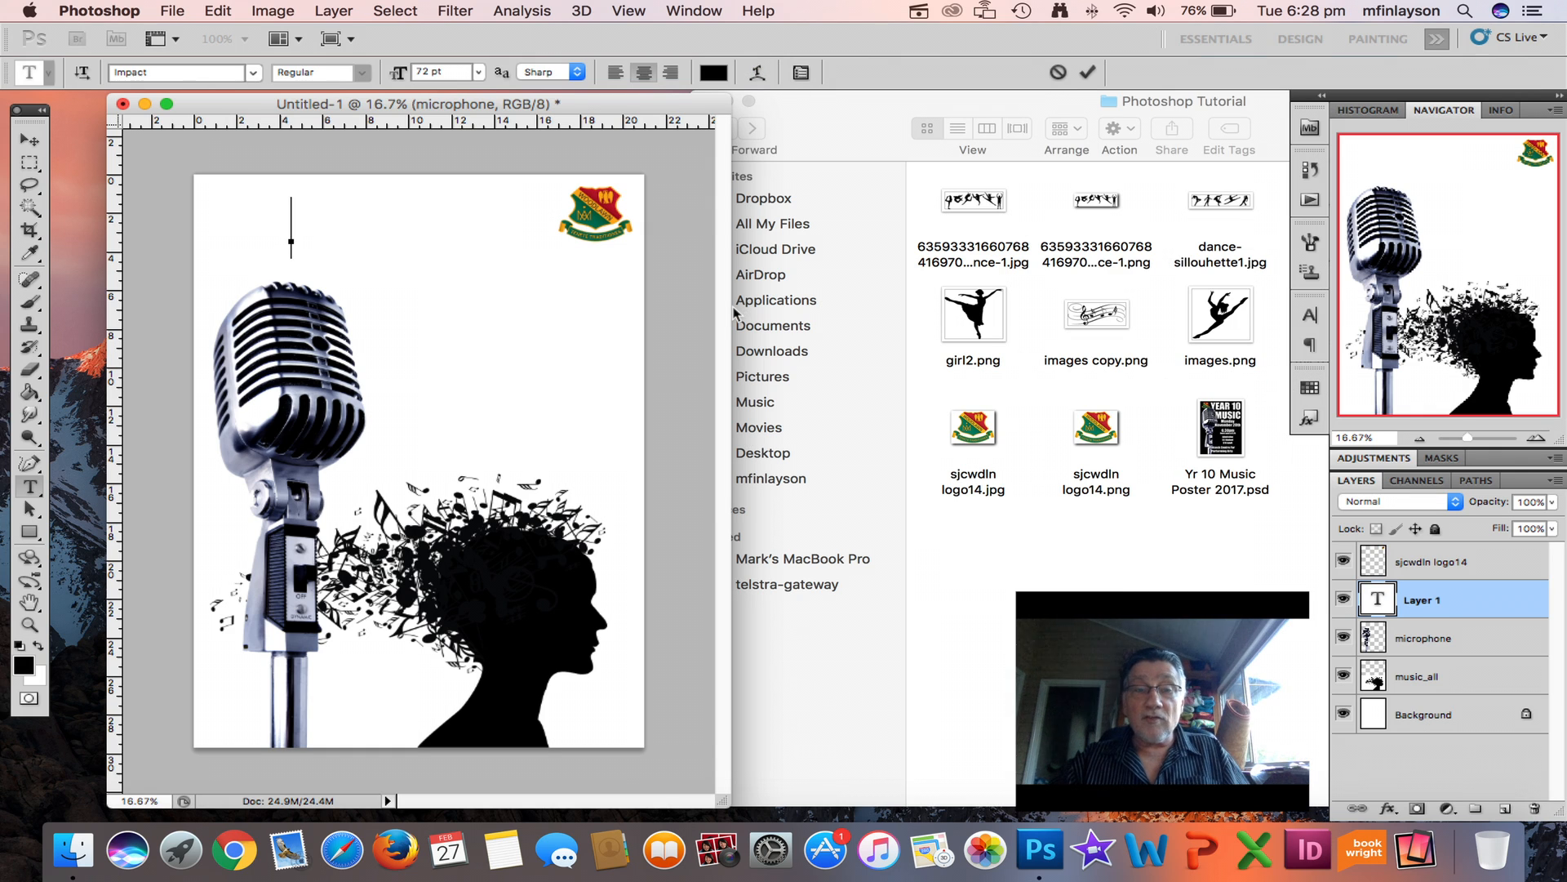
# - Enter MUSIC as the text above the microphone and move it slightly upward
pyautogui.write('MU')
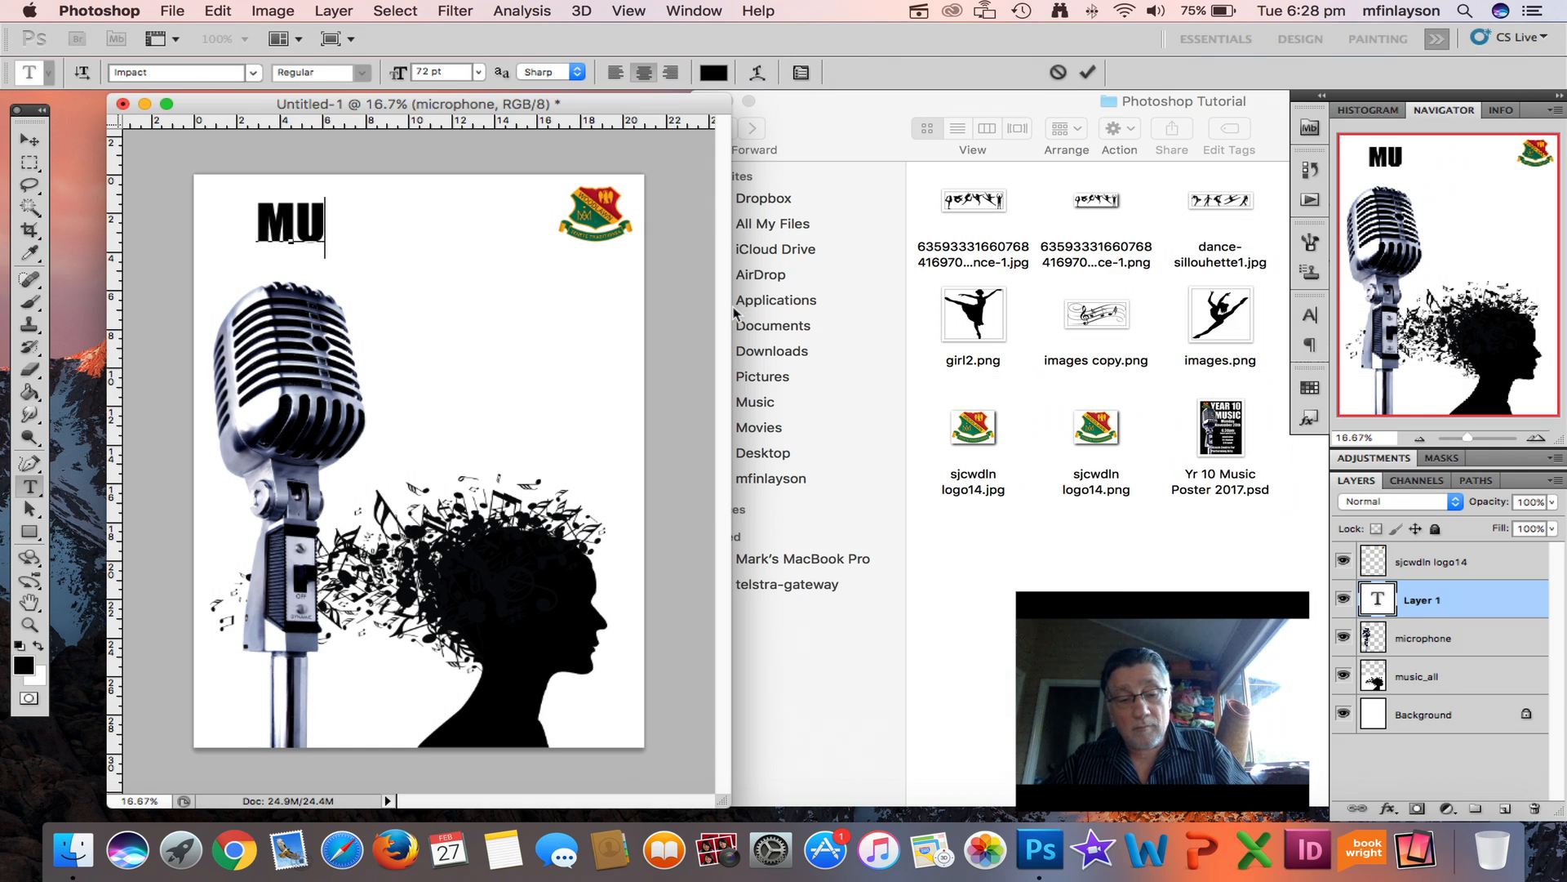
pyautogui.write('SIC')
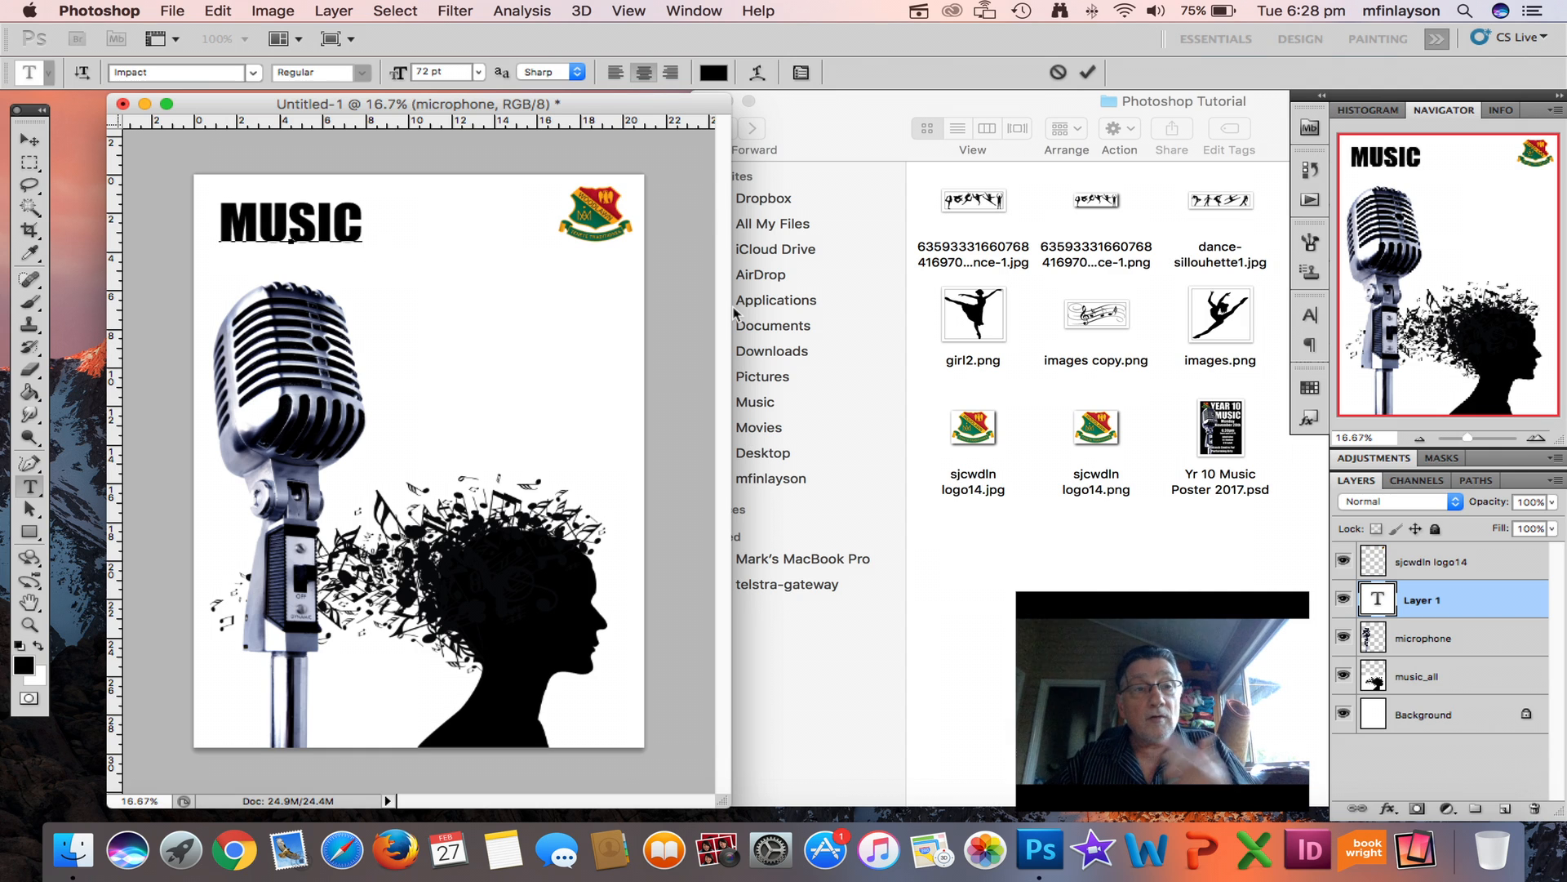
pyautogui.click(27, 141)
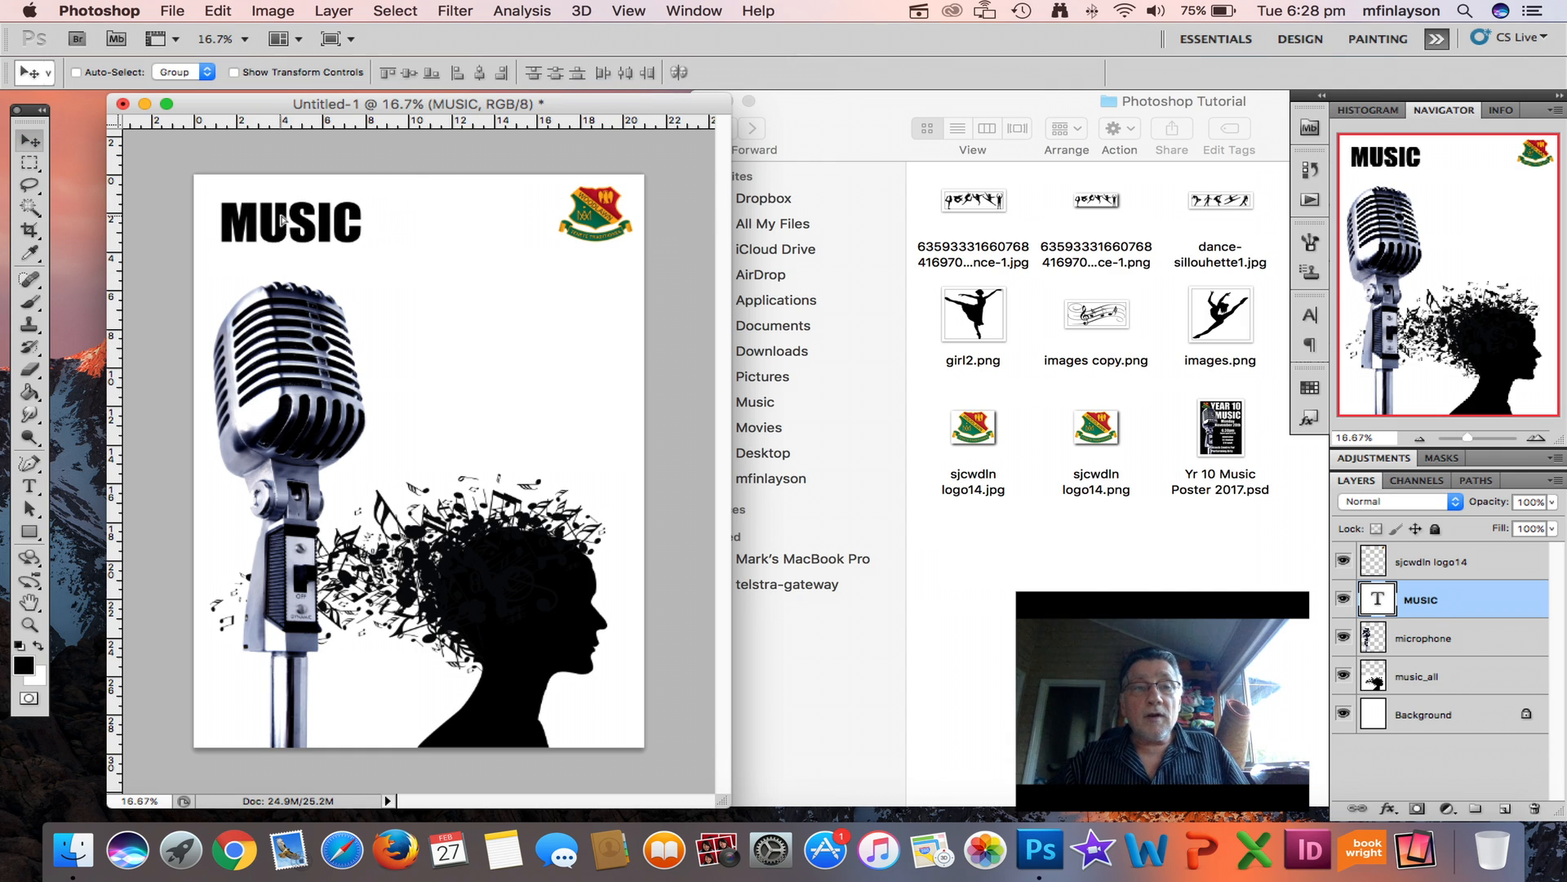
pyautogui.moveTo(279, 222)
pyautogui.mouseDown()
pyautogui.moveTo(339, 235)
pyautogui.moveTo(365, 284)
pyautogui.moveTo(390, 243)
pyautogui.moveTo(471, 224)
pyautogui.moveTo(275, 210)
pyautogui.mouseUp()
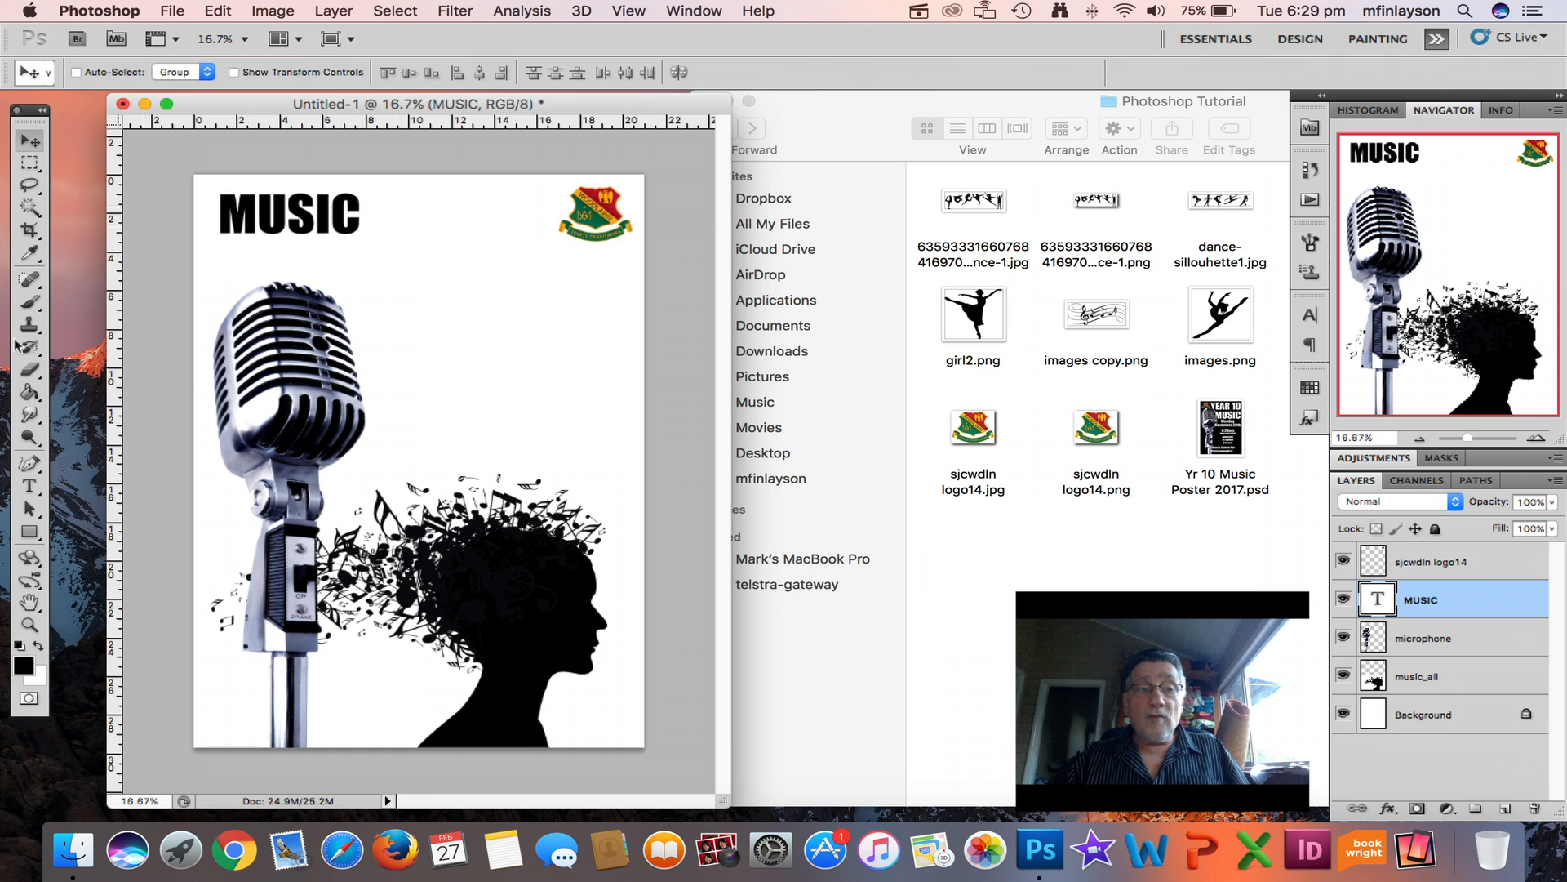
# - Select the whole word MUSIC and set its font size to 200 pt
pyautogui.click(29, 485)
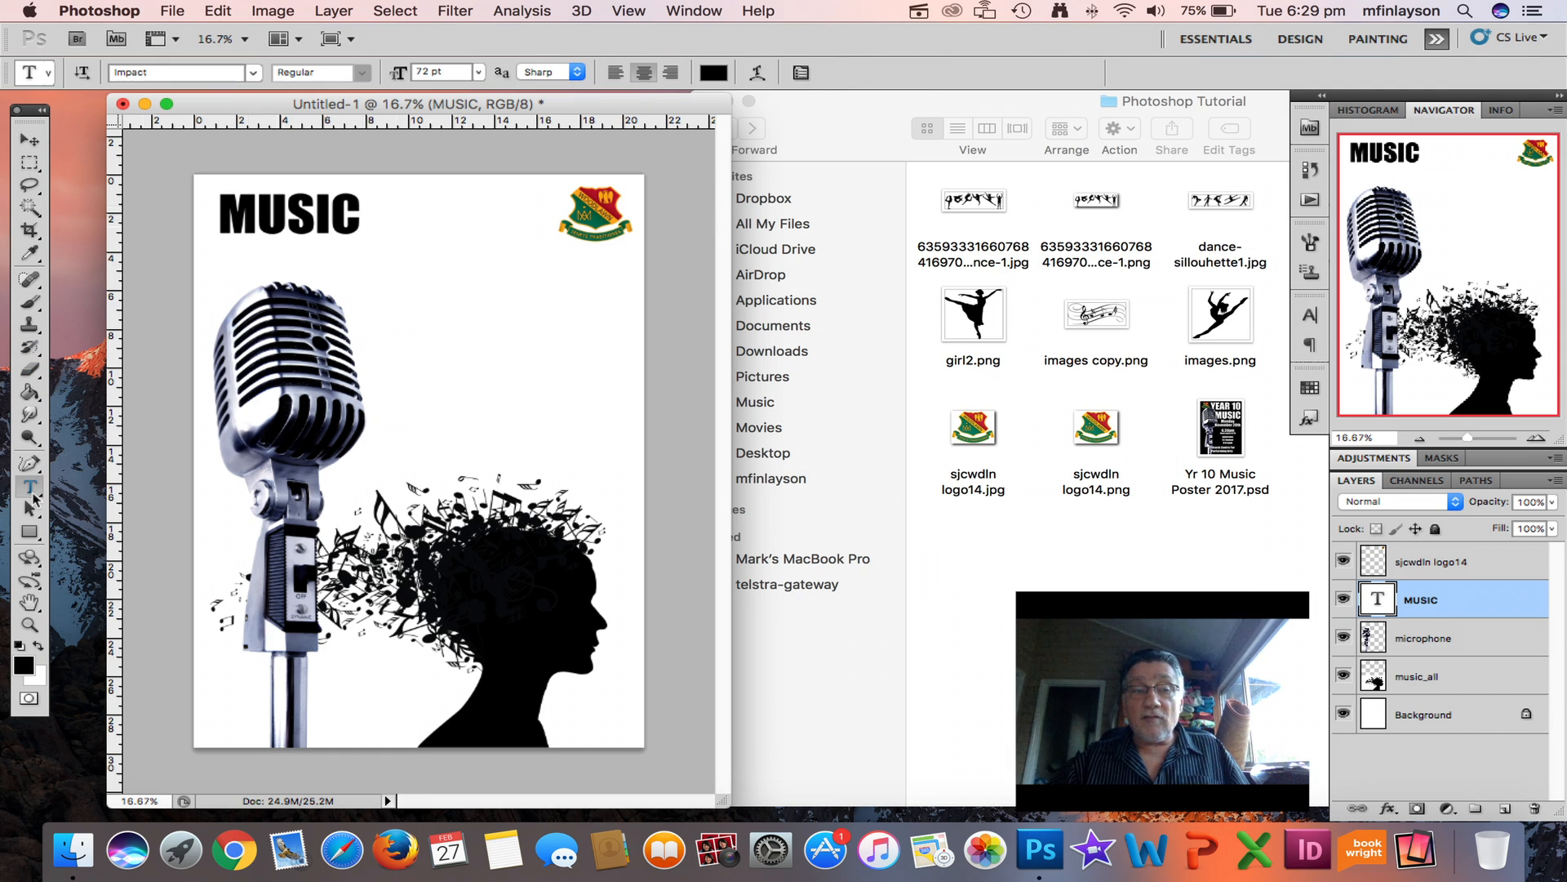
pyautogui.click(287, 210)
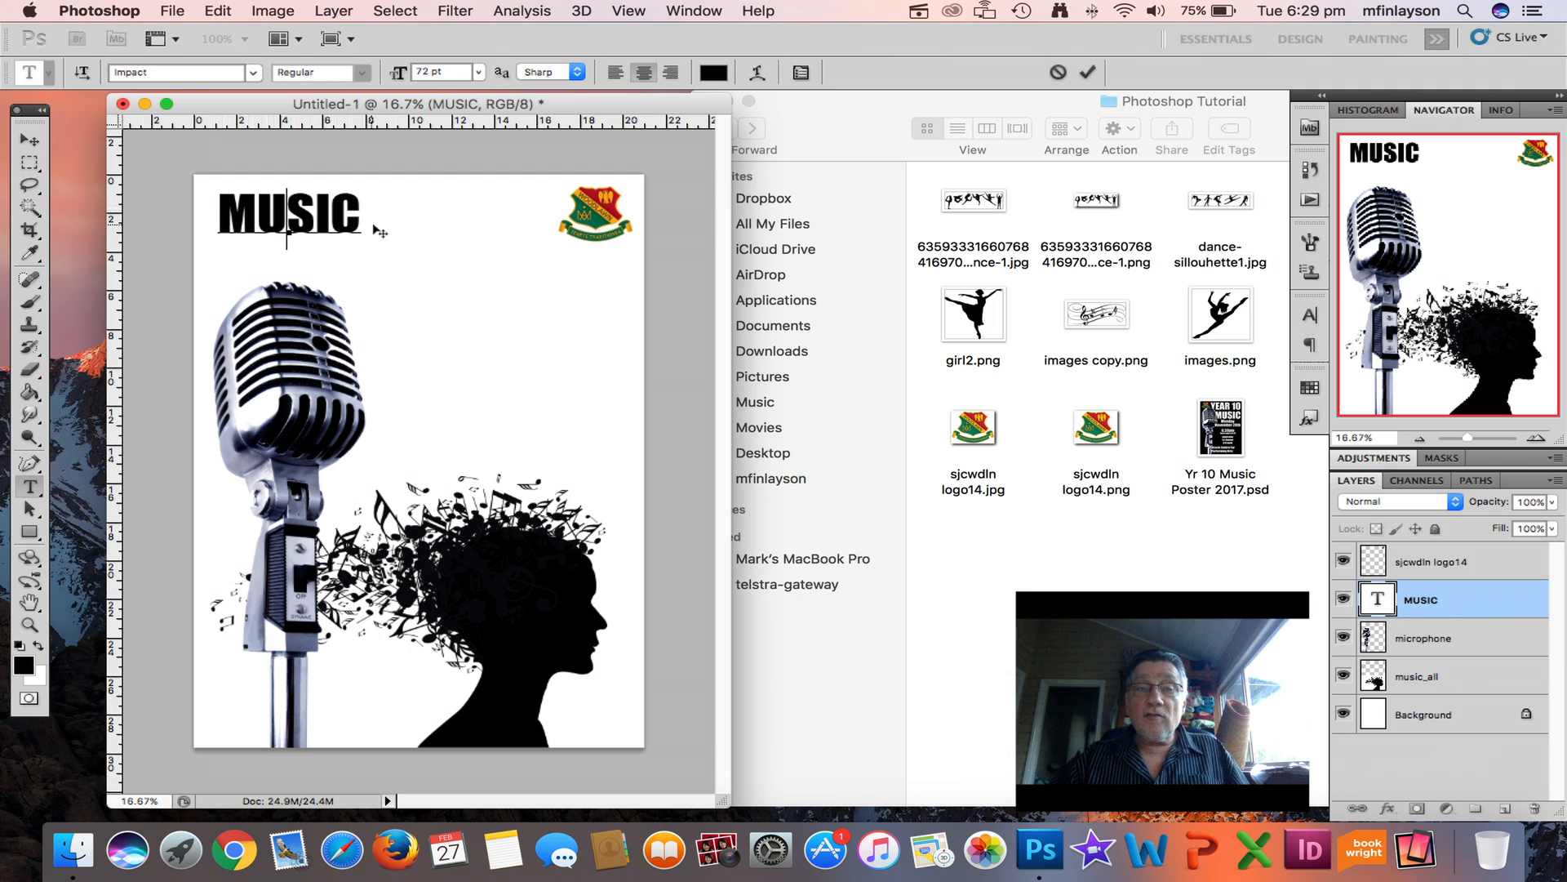
pyautogui.moveTo(356, 223); pyautogui.dragTo(206, 220)
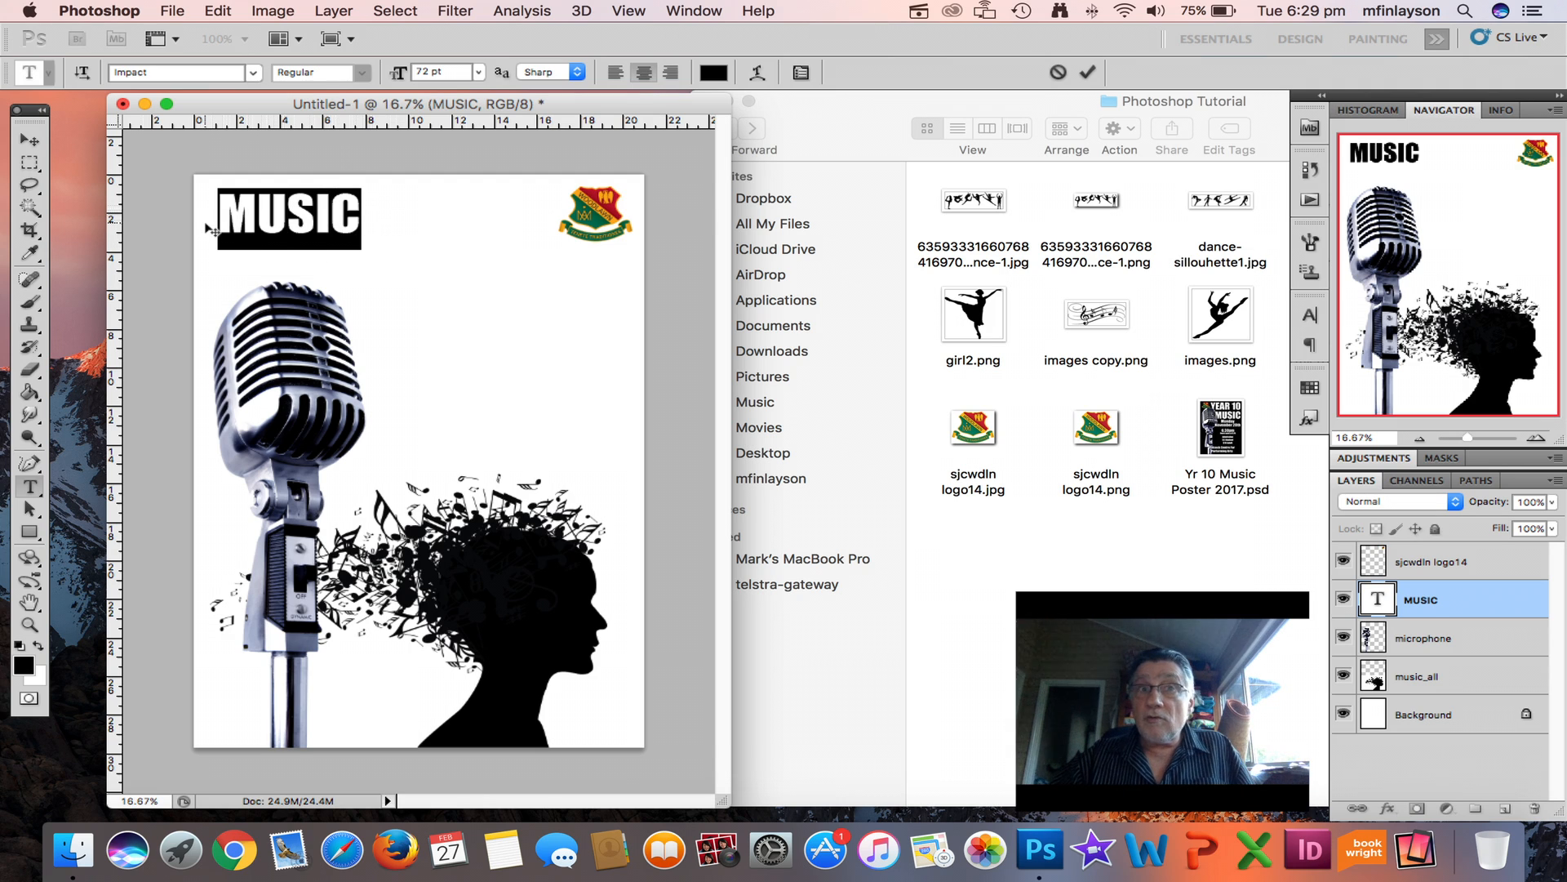
pyautogui.click(479, 75)
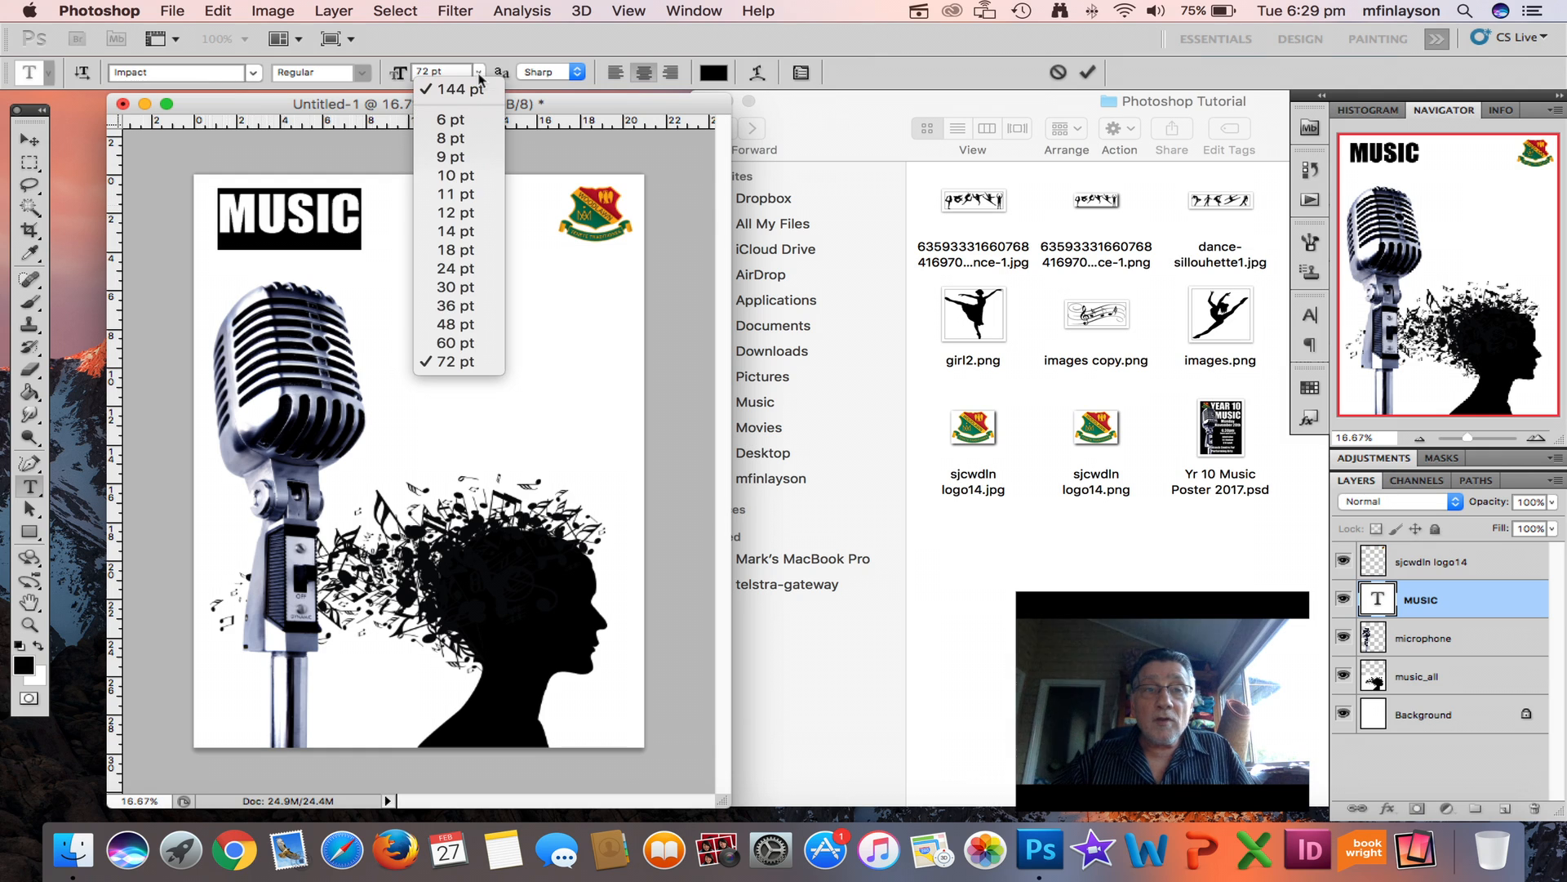
pyautogui.click(428, 72)
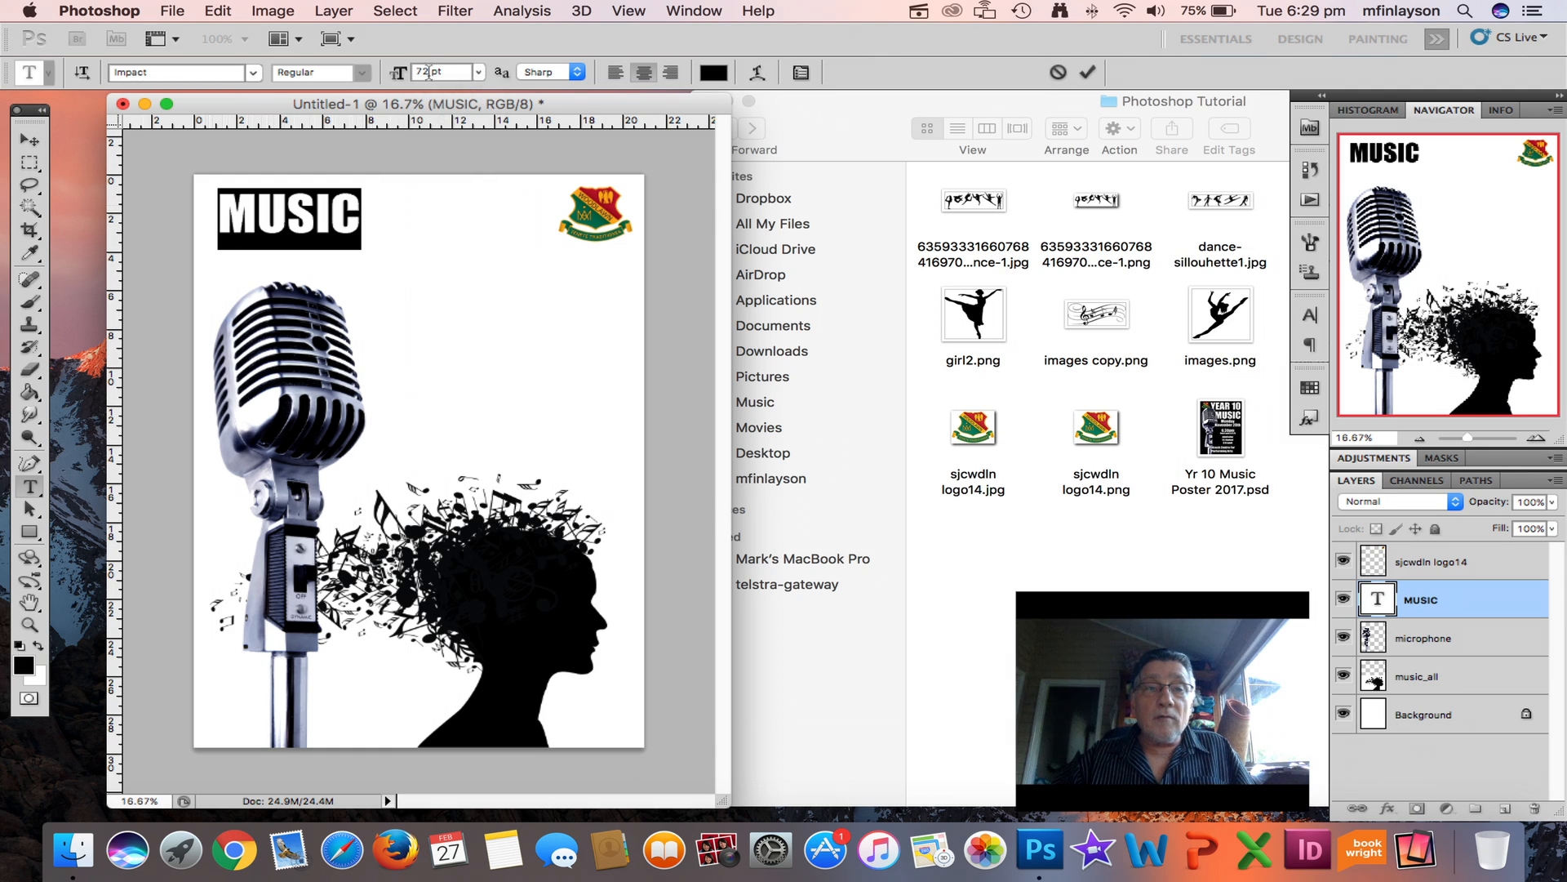
pyautogui.click(429, 72)
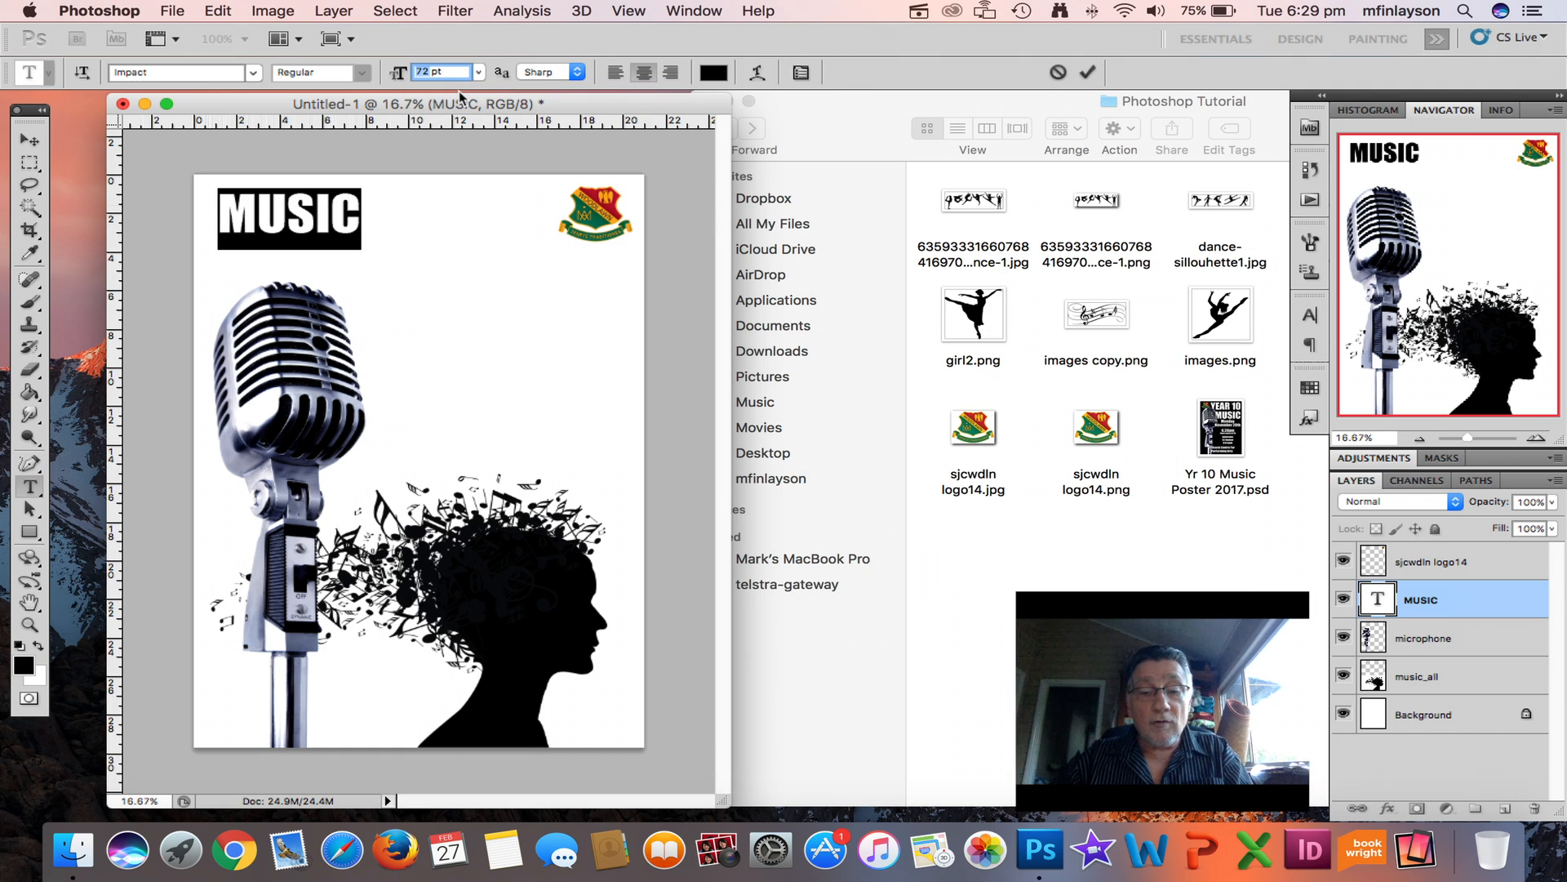
pyautogui.write('200')
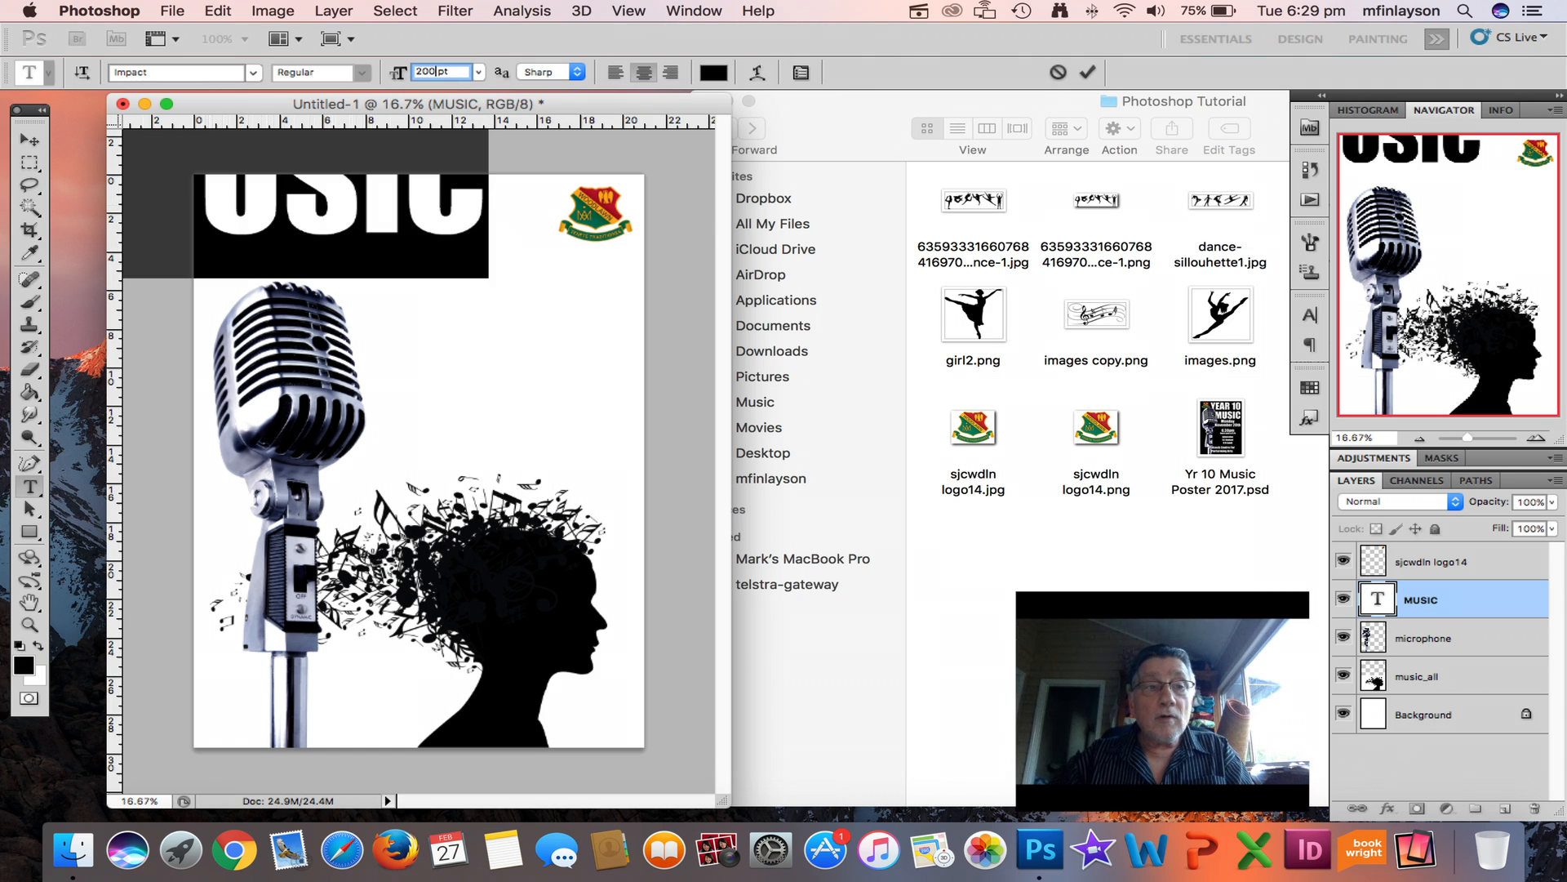
# - Move the enlarged MUSIC text fully onto the page, below the logo and overlapping the microphone's head
pyautogui.click(30, 141)
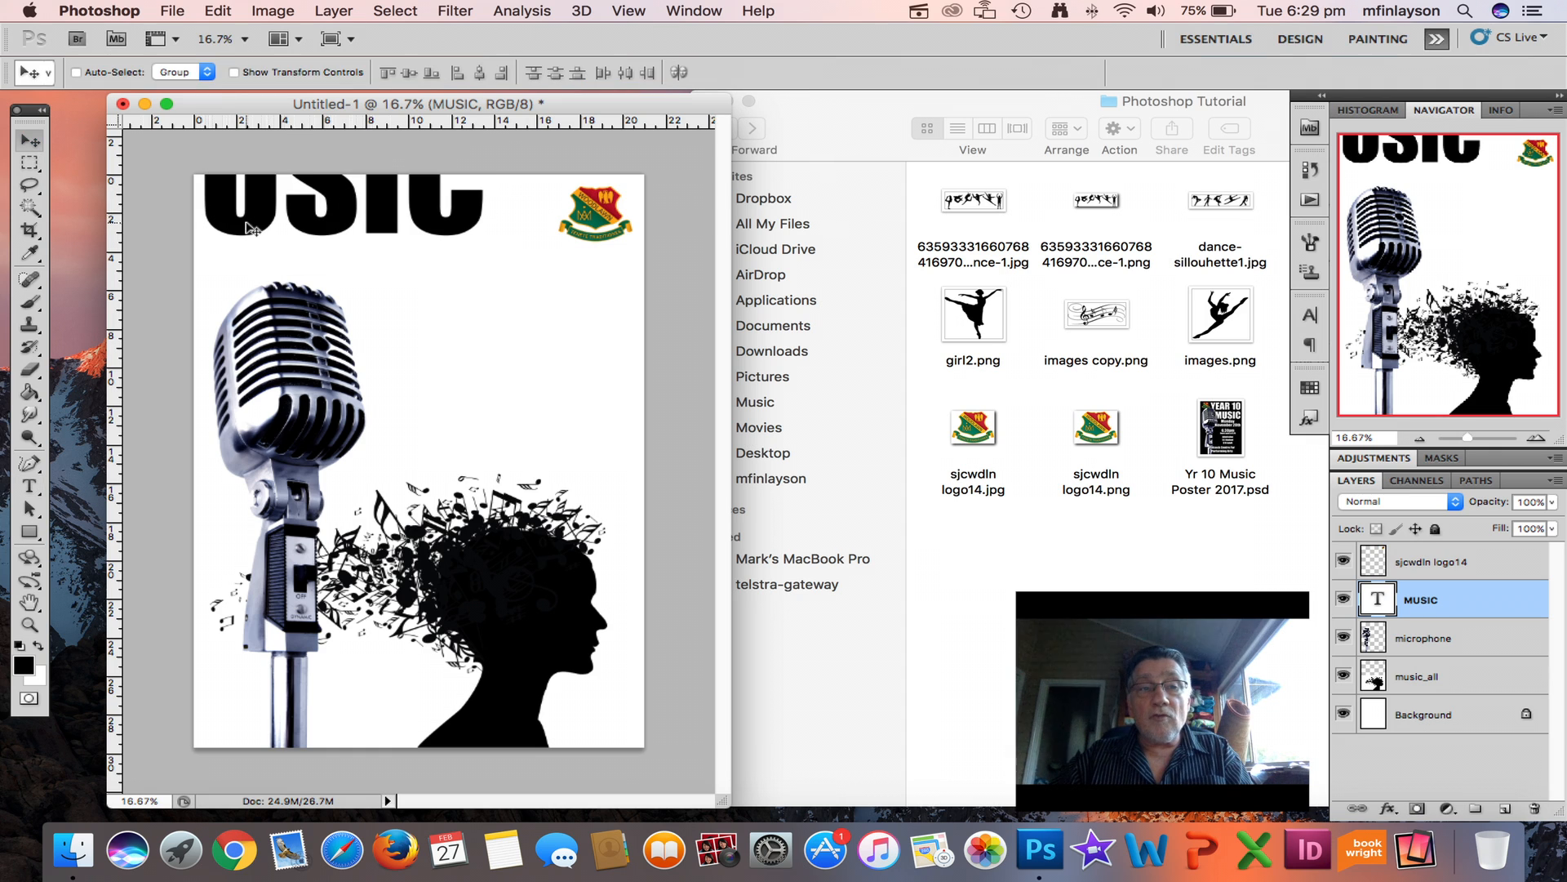
pyautogui.moveTo(254, 226); pyautogui.dragTo(388, 363)
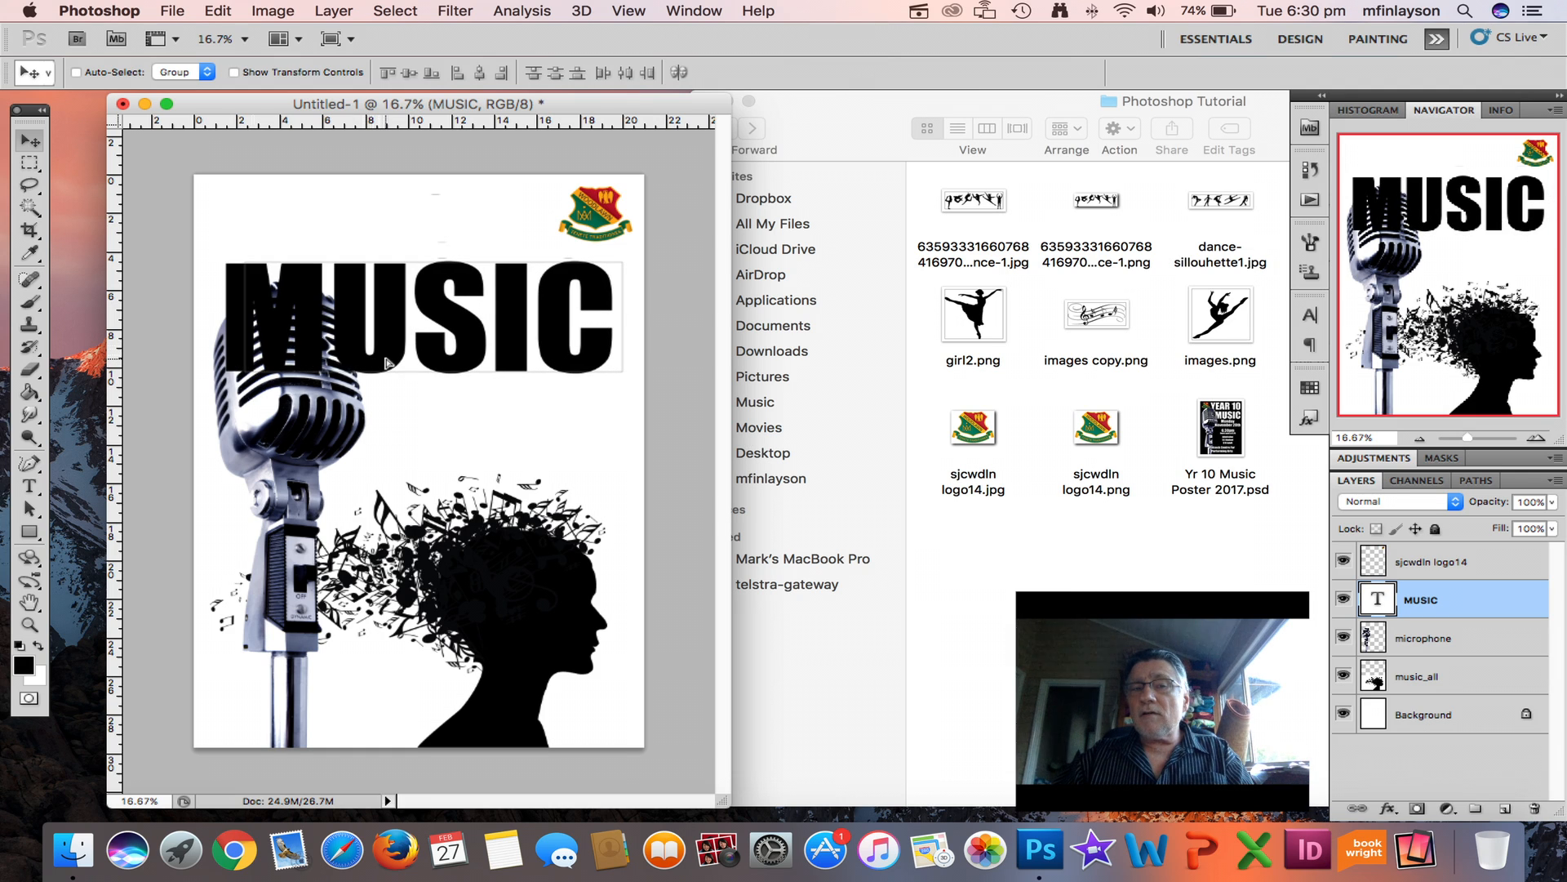
pyautogui.moveTo(388, 364)
pyautogui.mouseDown()
pyautogui.moveTo(380, 288)
pyautogui.moveTo(386, 576)
pyautogui.moveTo(397, 296)
pyautogui.moveTo(390, 362)
pyautogui.mouseUp()
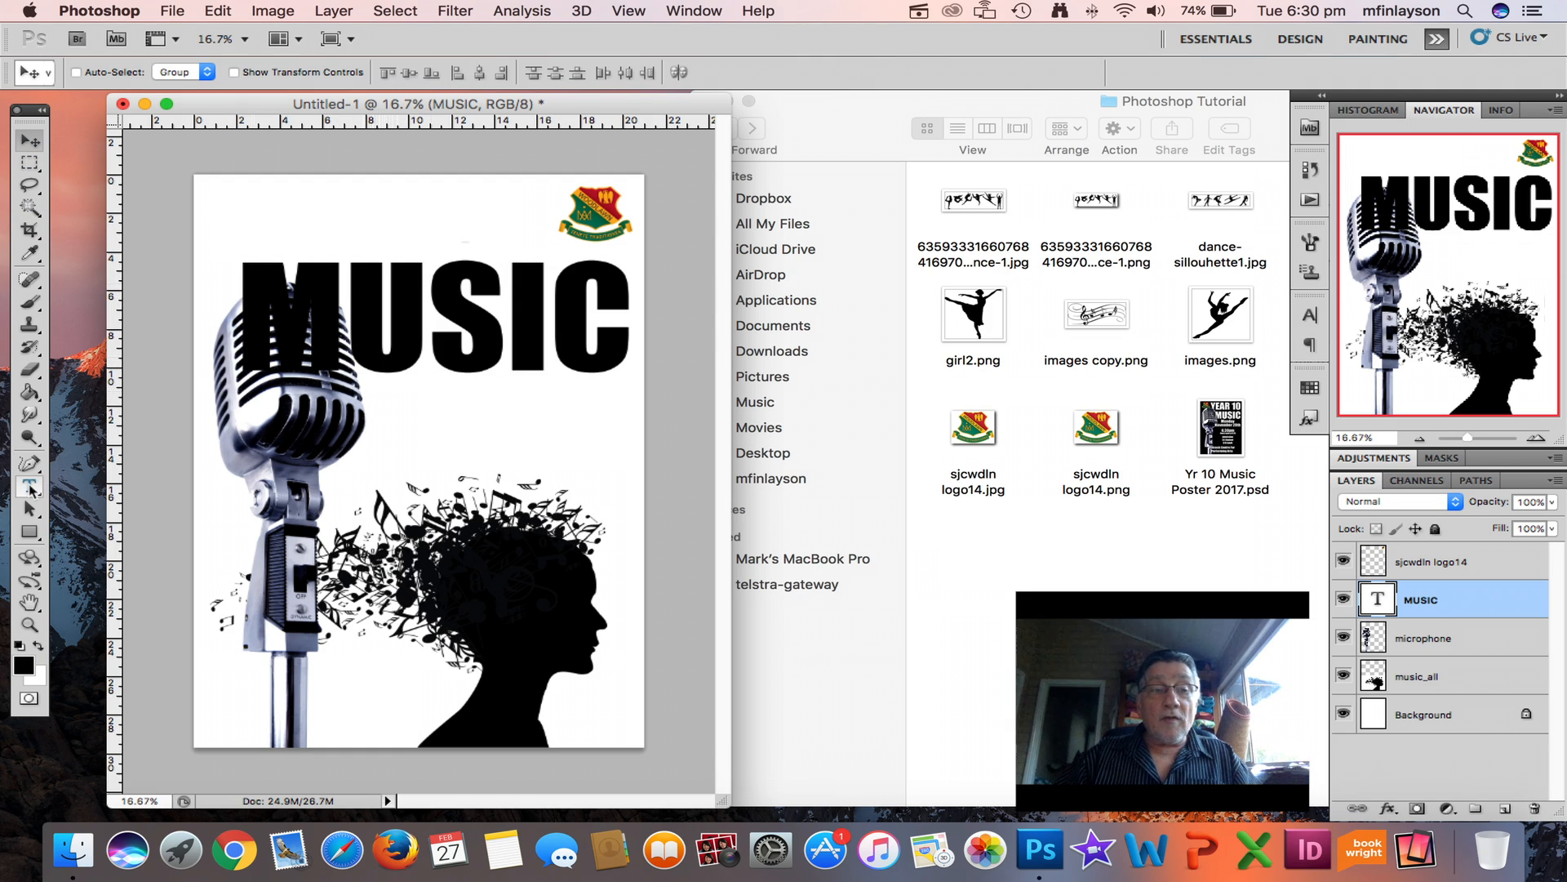
# - Try a 60 pt size on the MUSIC heading and undo that size change
pyautogui.click(29, 486)
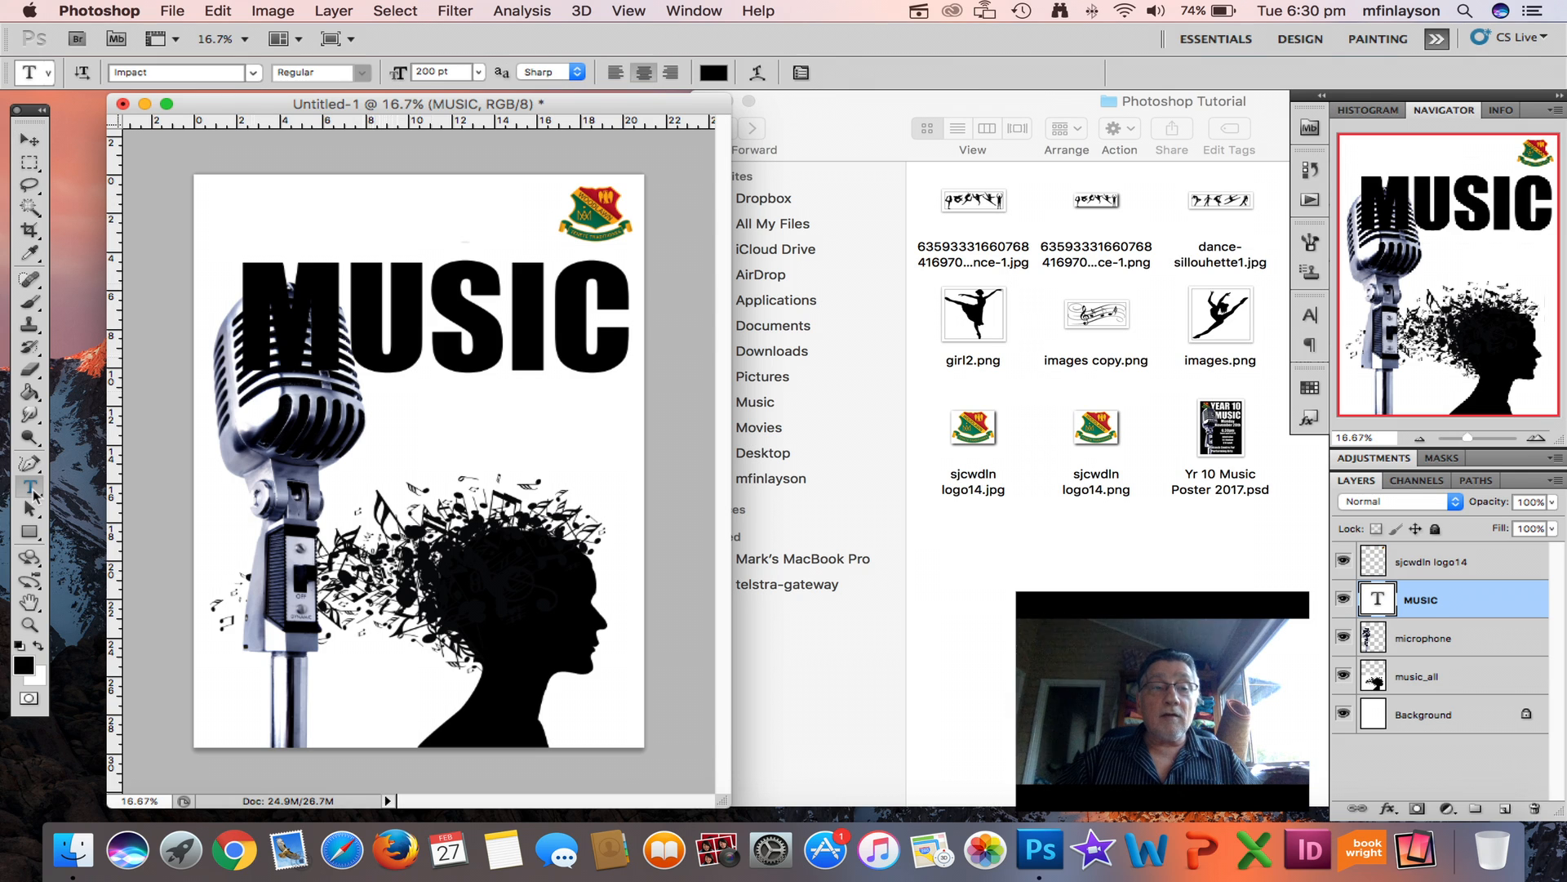
pyautogui.click(481, 72)
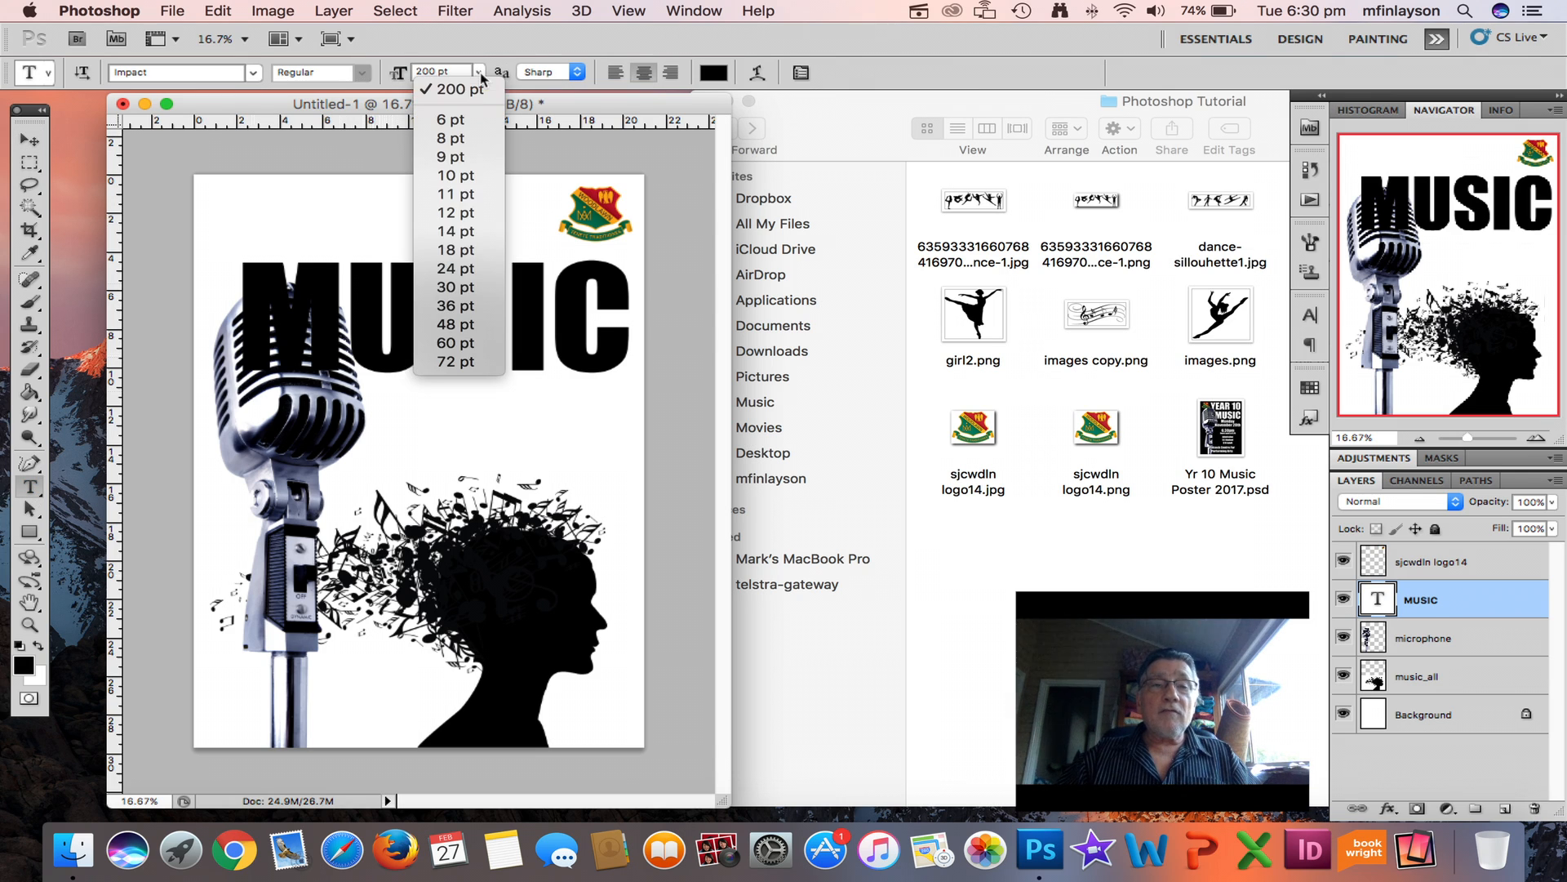
pyautogui.click(452, 342)
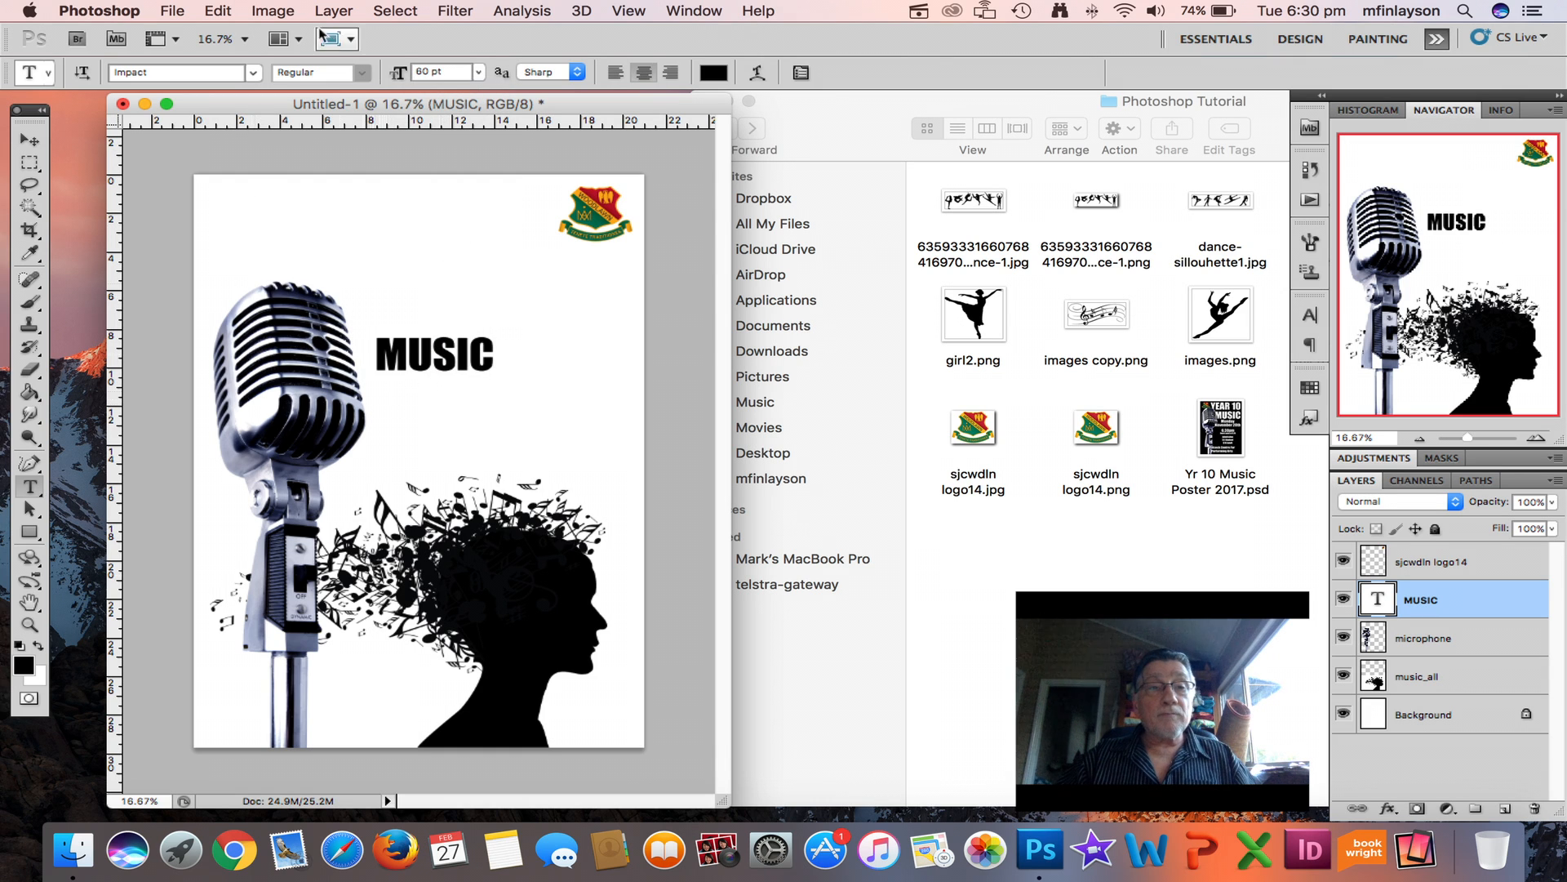
pyautogui.click(202, 12)
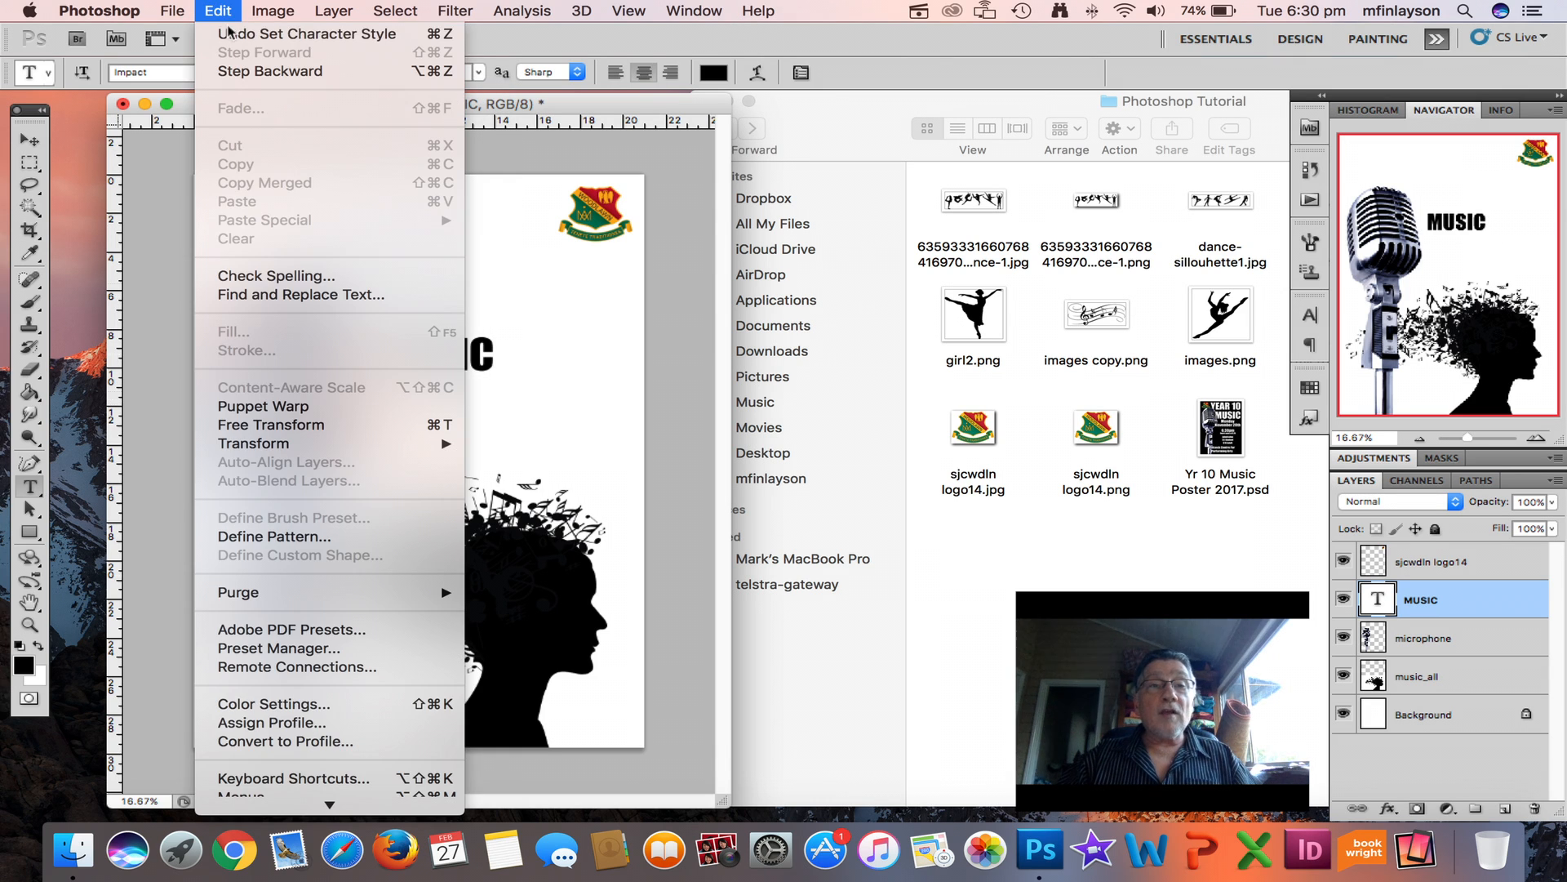
pyautogui.click(233, 36)
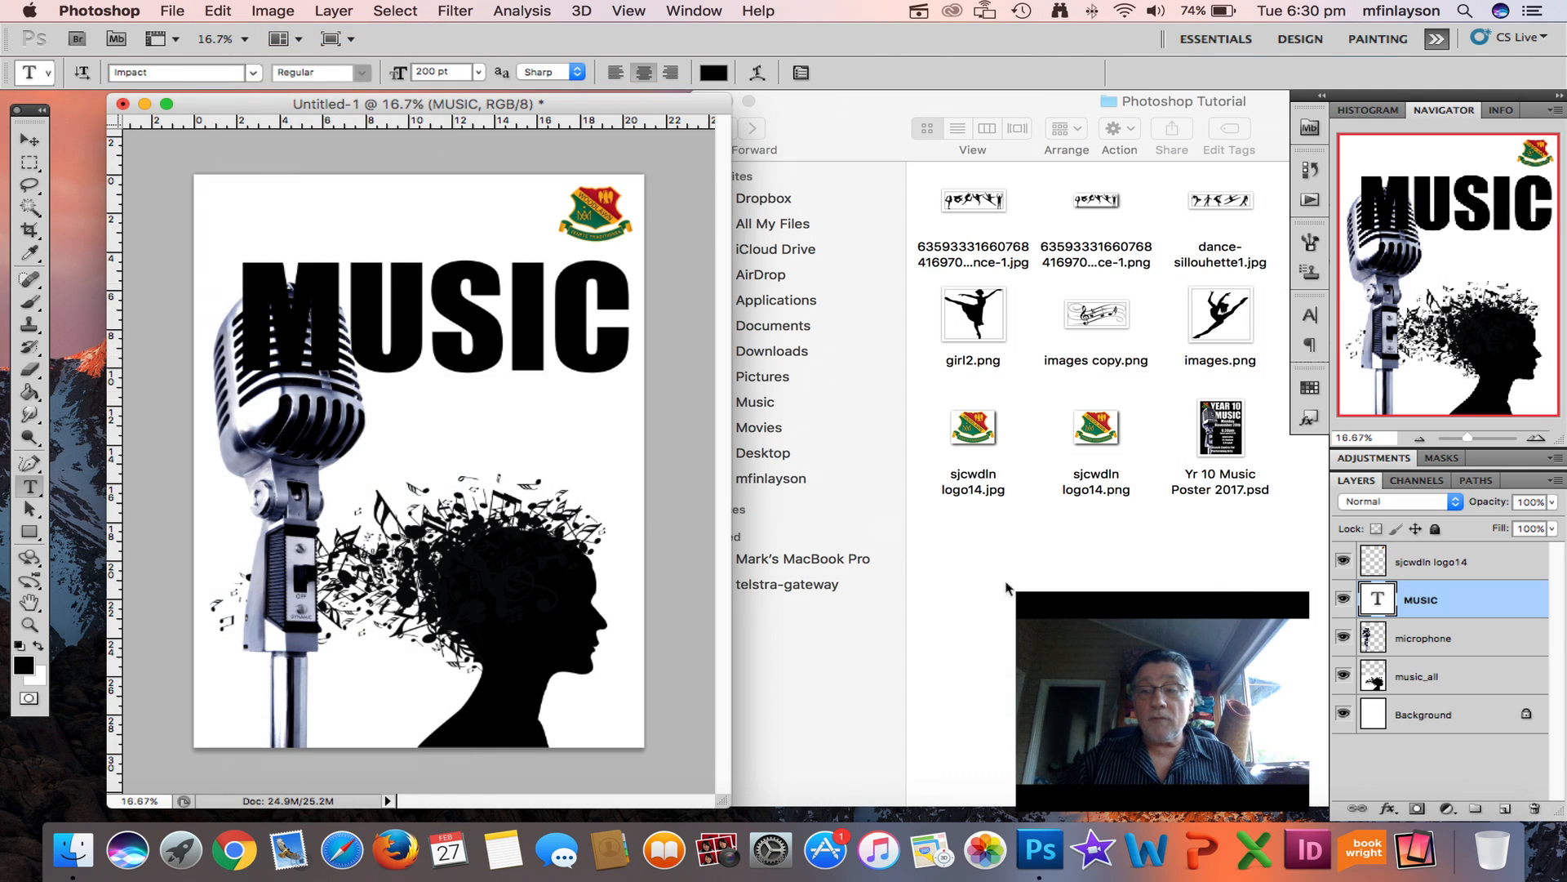
# - Add a separate 60 pt text reading MUSIC between the large heading and the silhouette's head
pyautogui.click(478, 437)
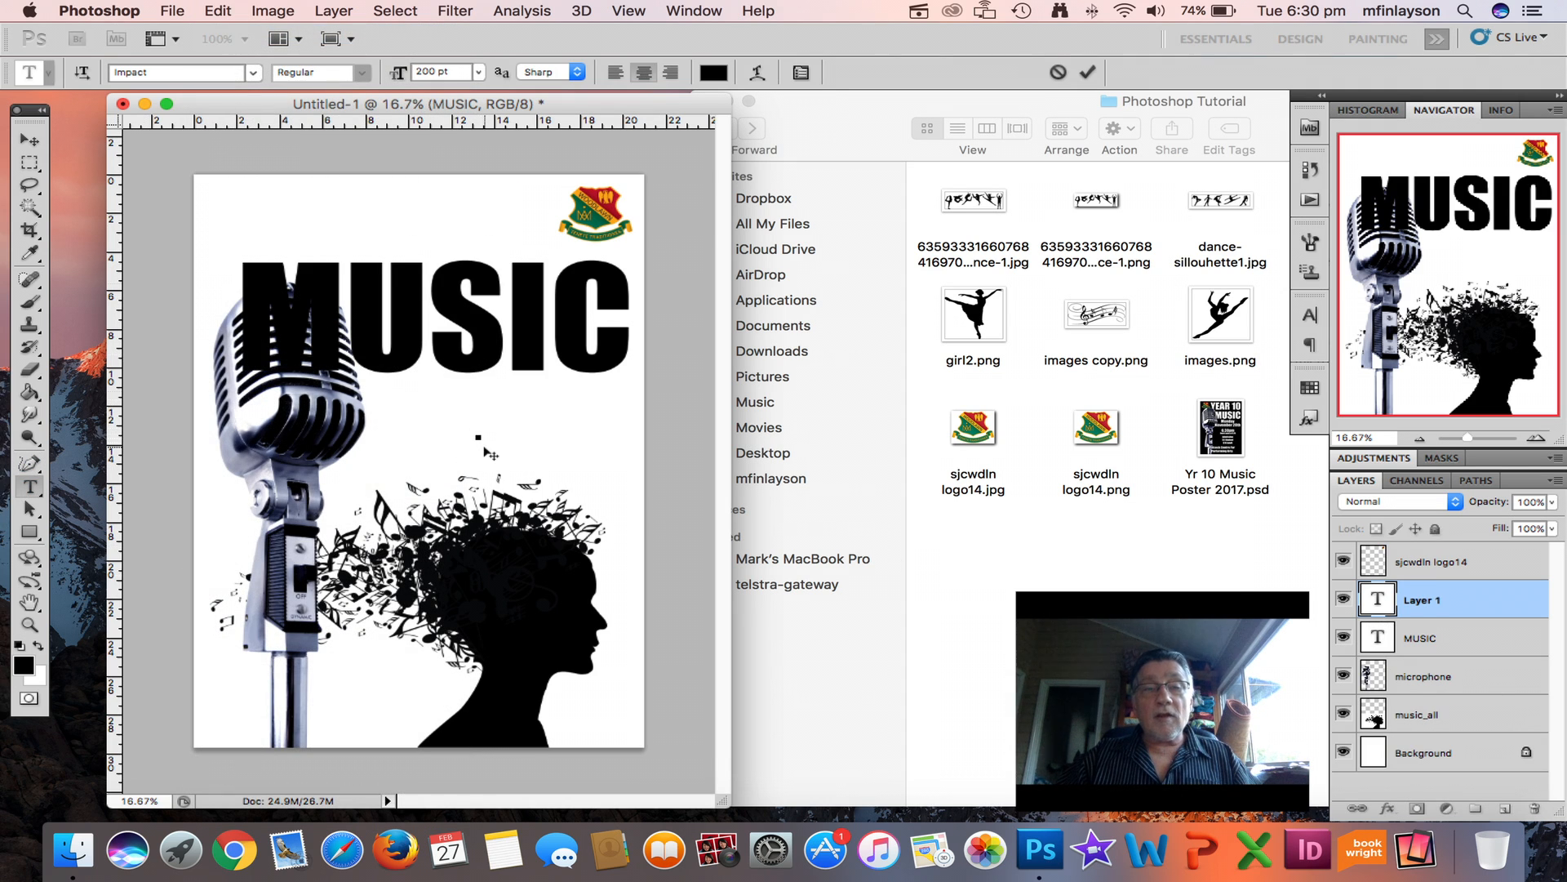
pyautogui.click(479, 77)
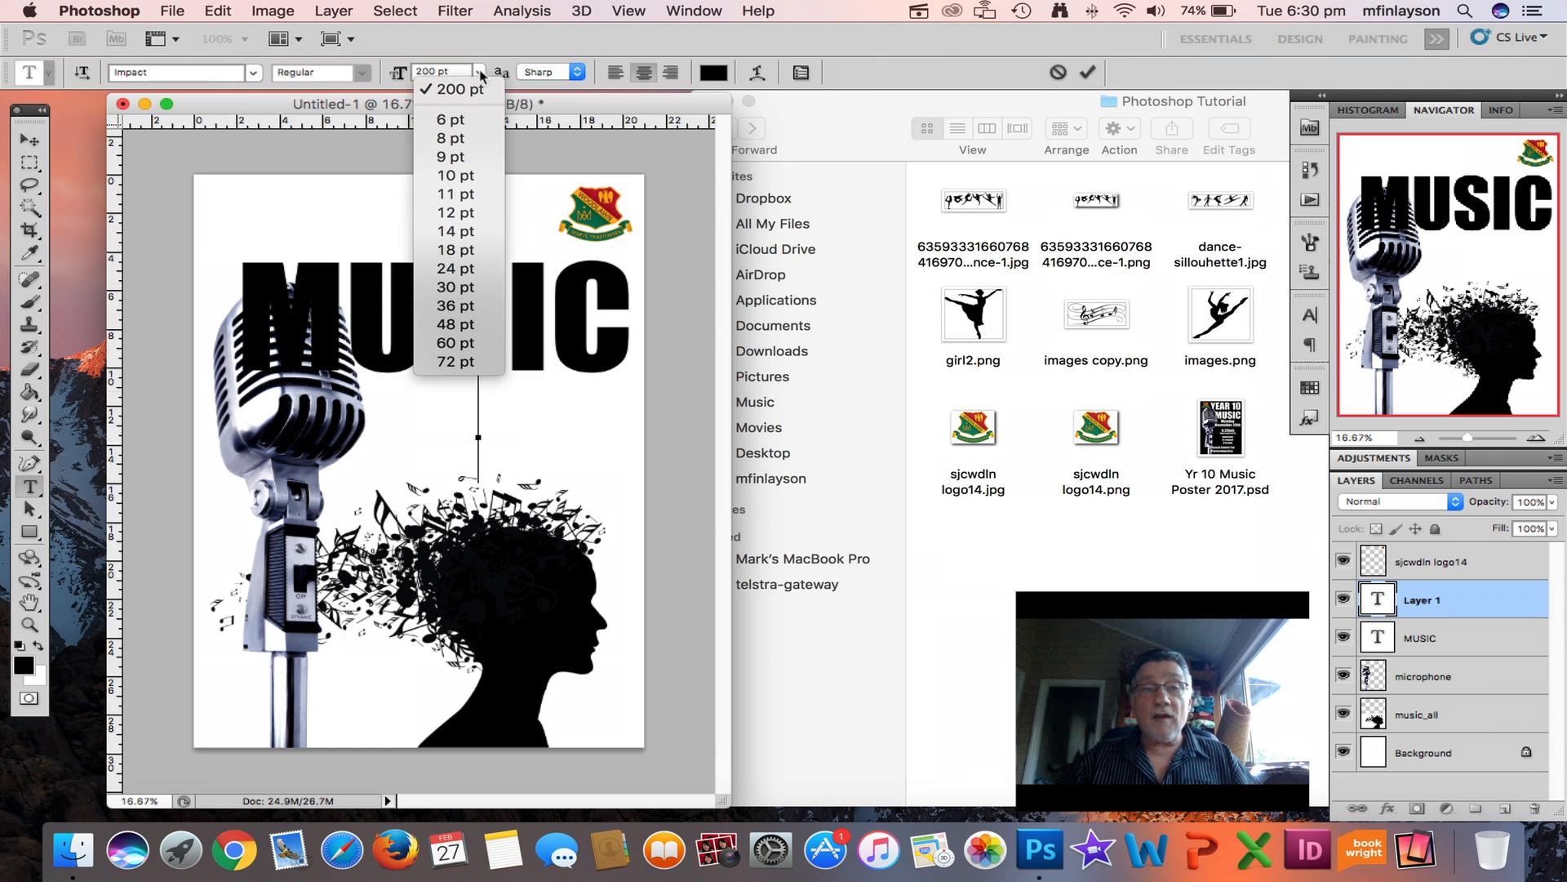
pyautogui.click(462, 343)
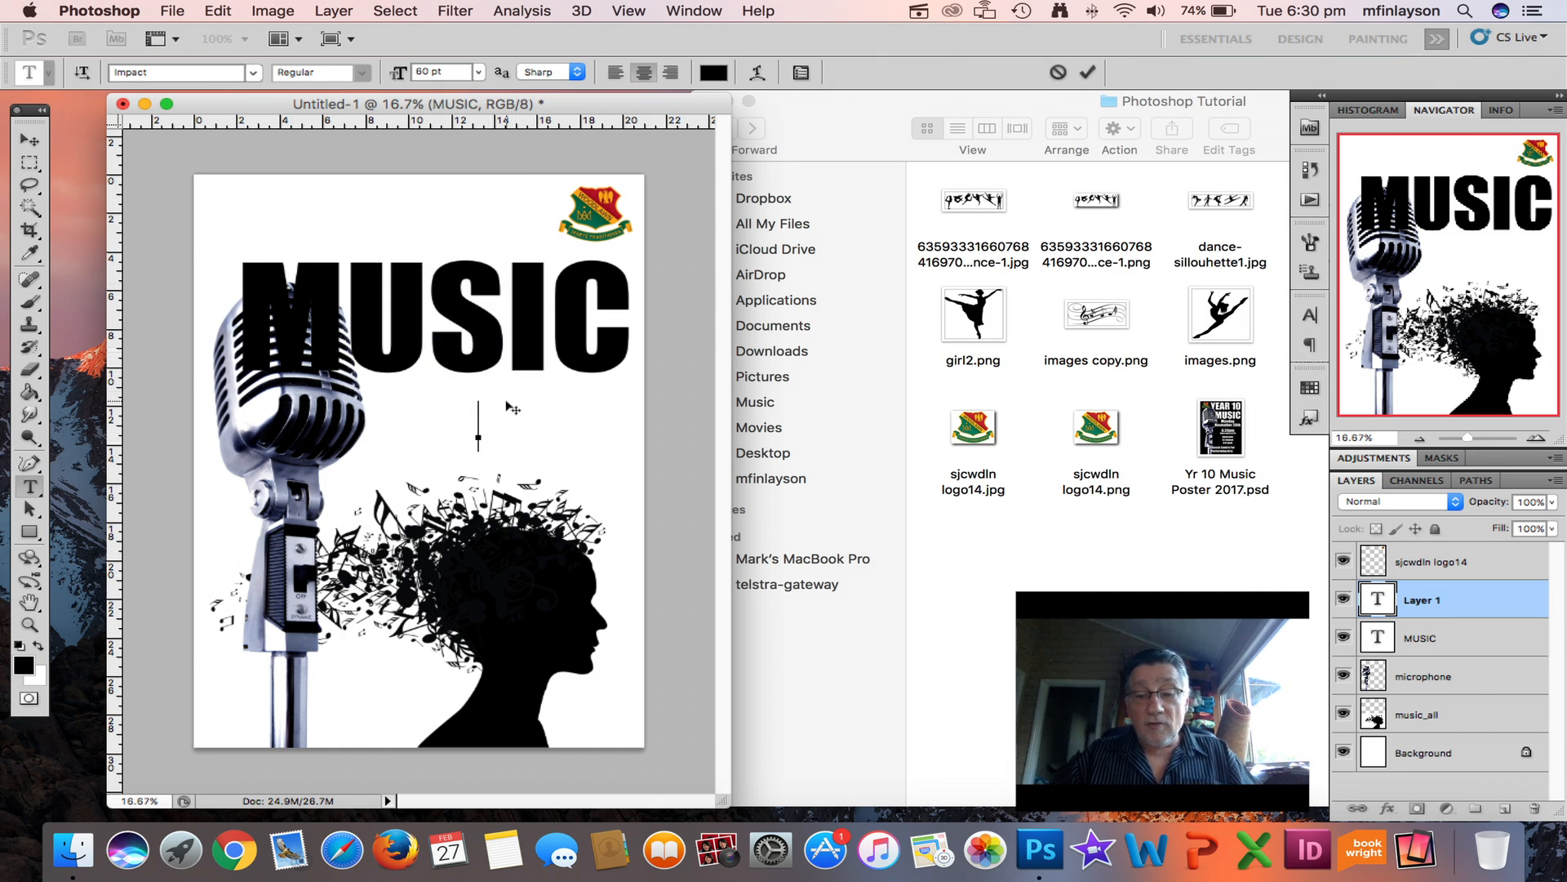
pyautogui.write('MUSI ')
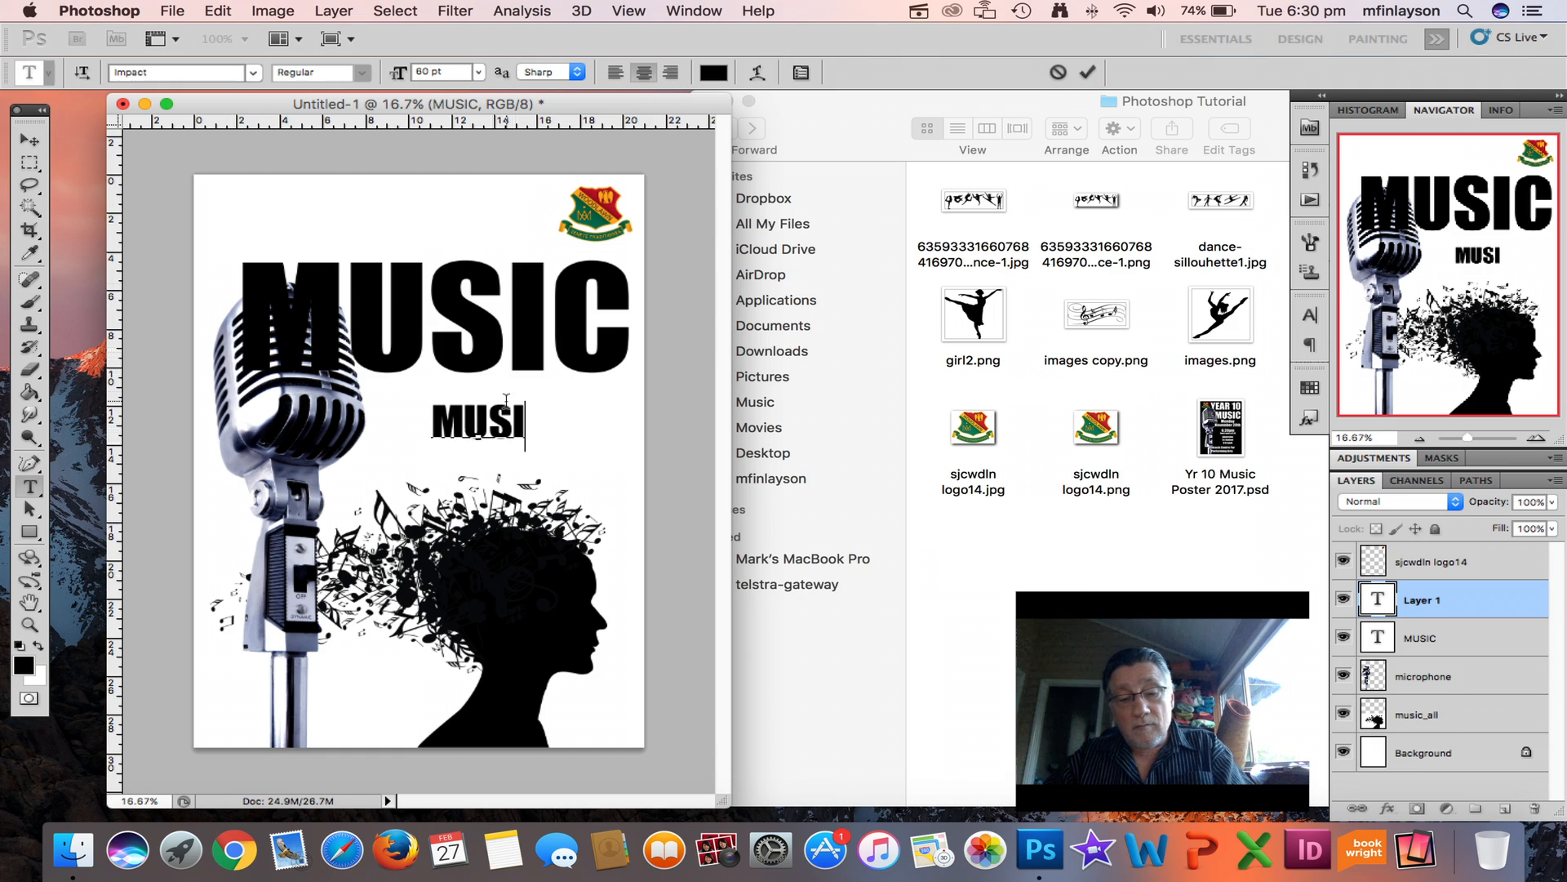
pyautogui.write('C')
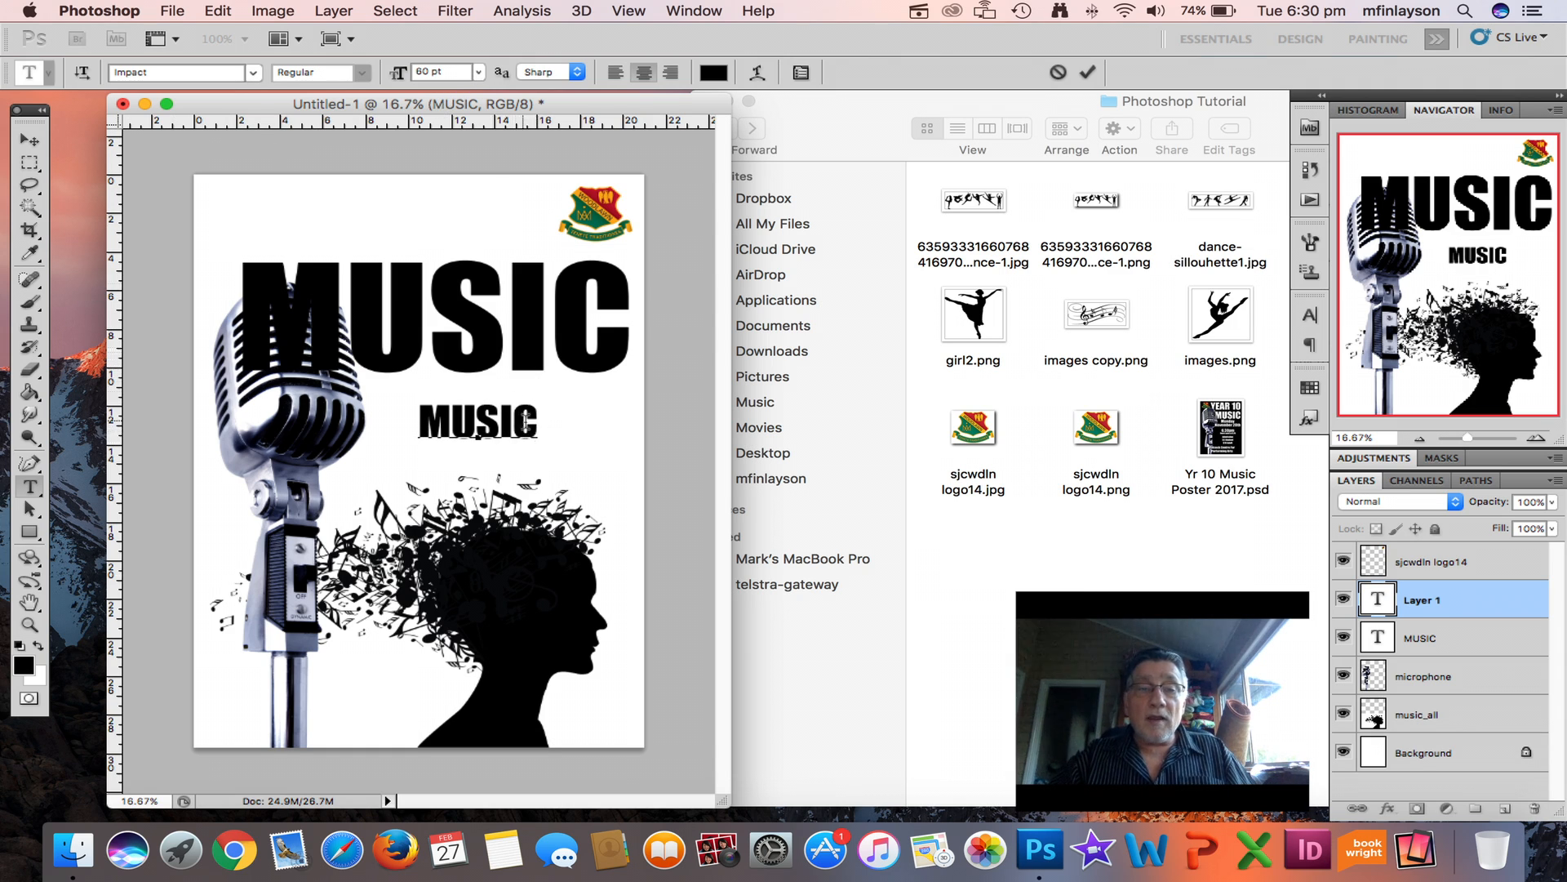
# - Set the smaller MUSIC text to 72 pt and shift it slightly left beneath the large heading
pyautogui.moveTo(533, 421); pyautogui.dragTo(405, 419)
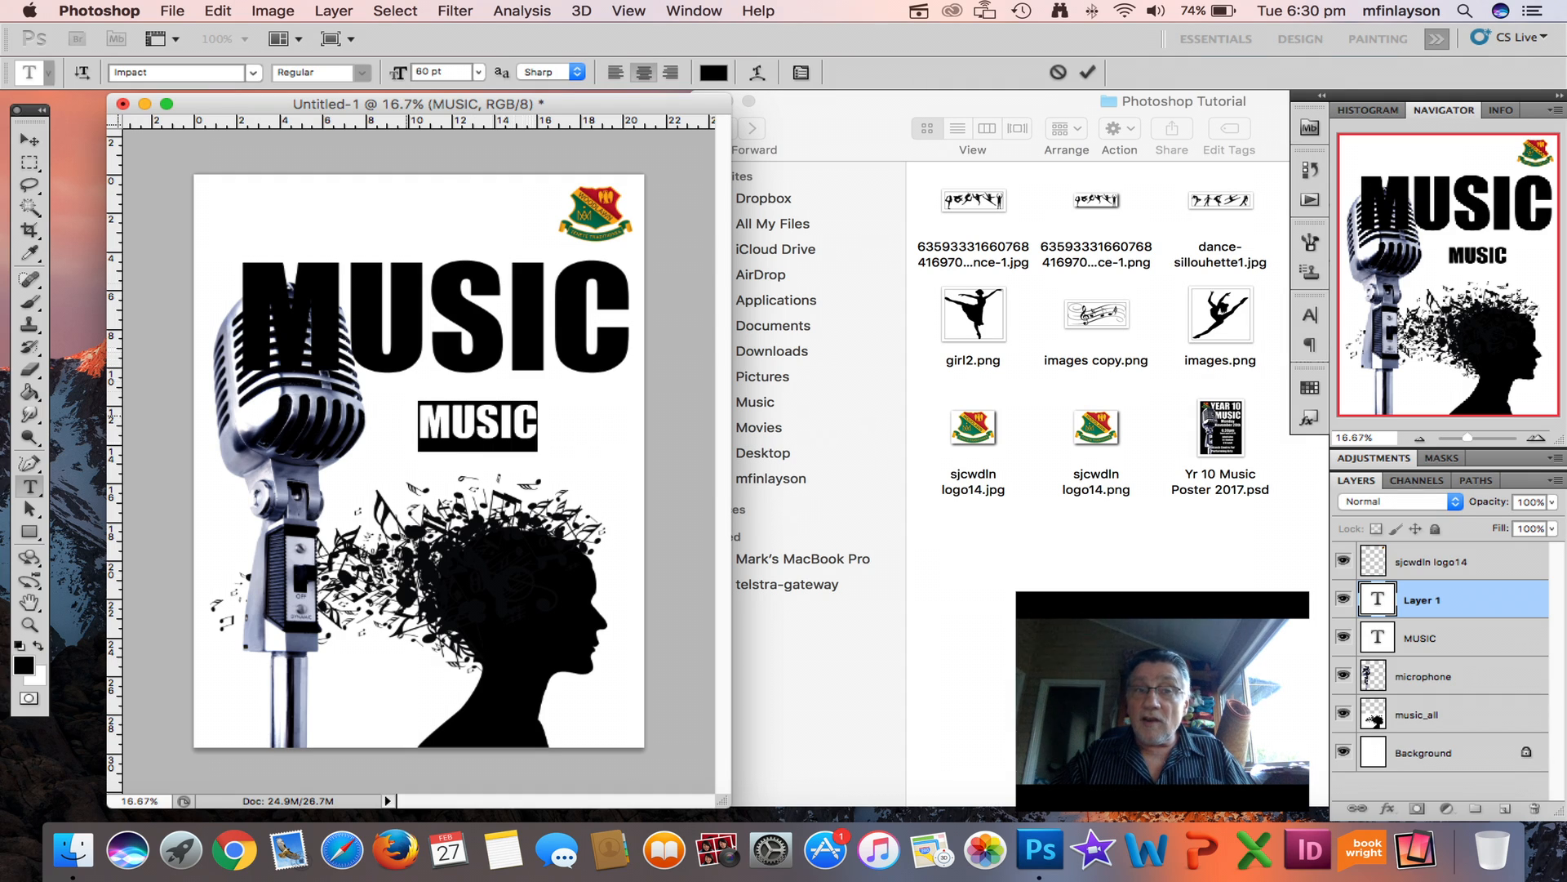
pyautogui.click(479, 73)
pyautogui.click(455, 361)
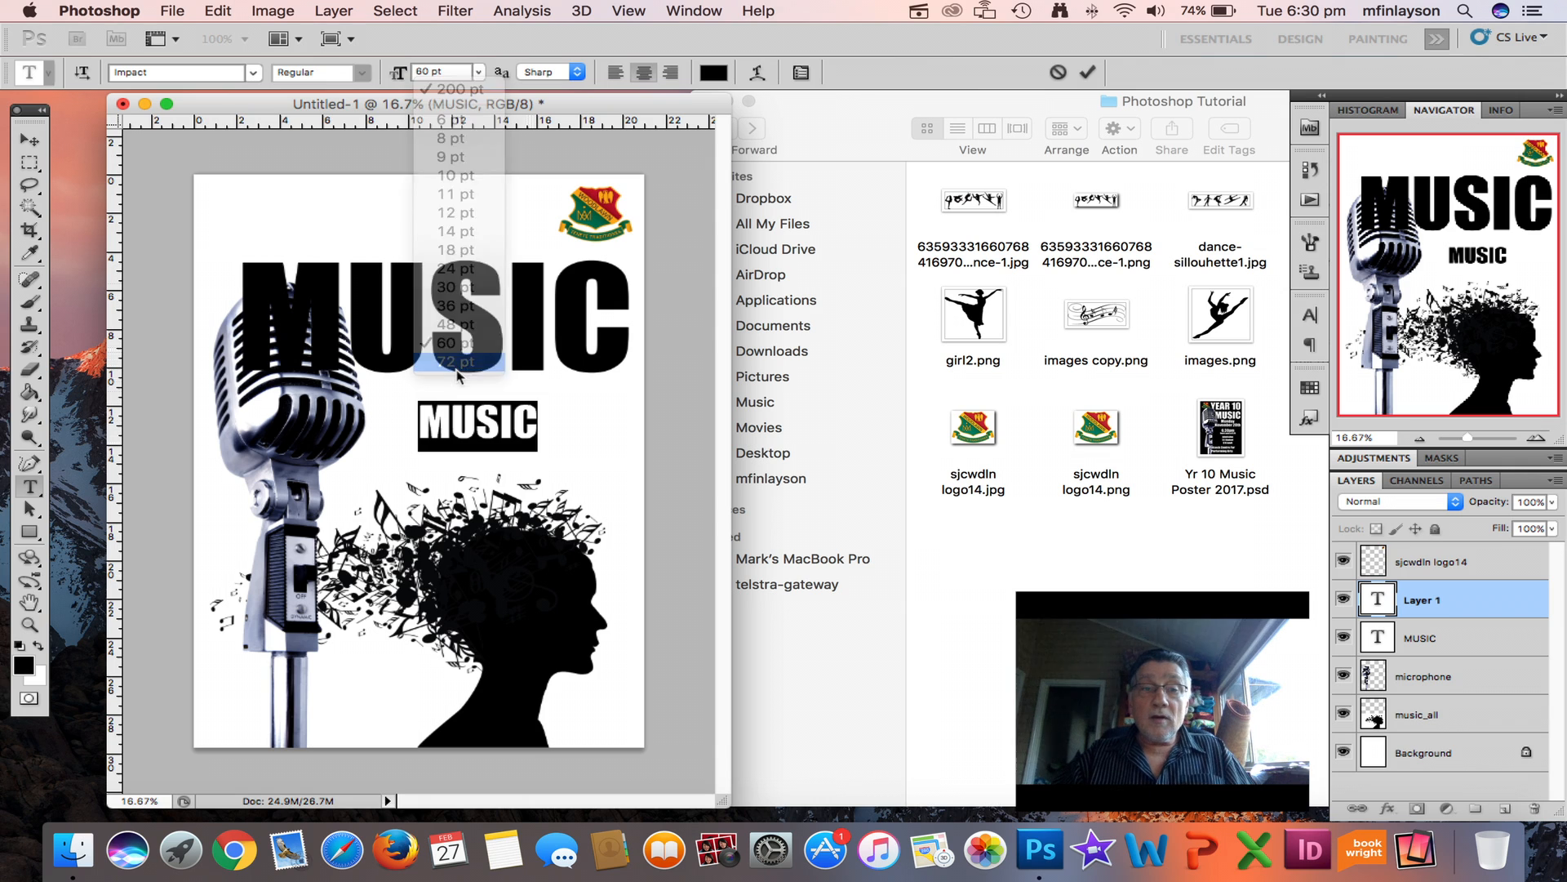
pyautogui.click(29, 141)
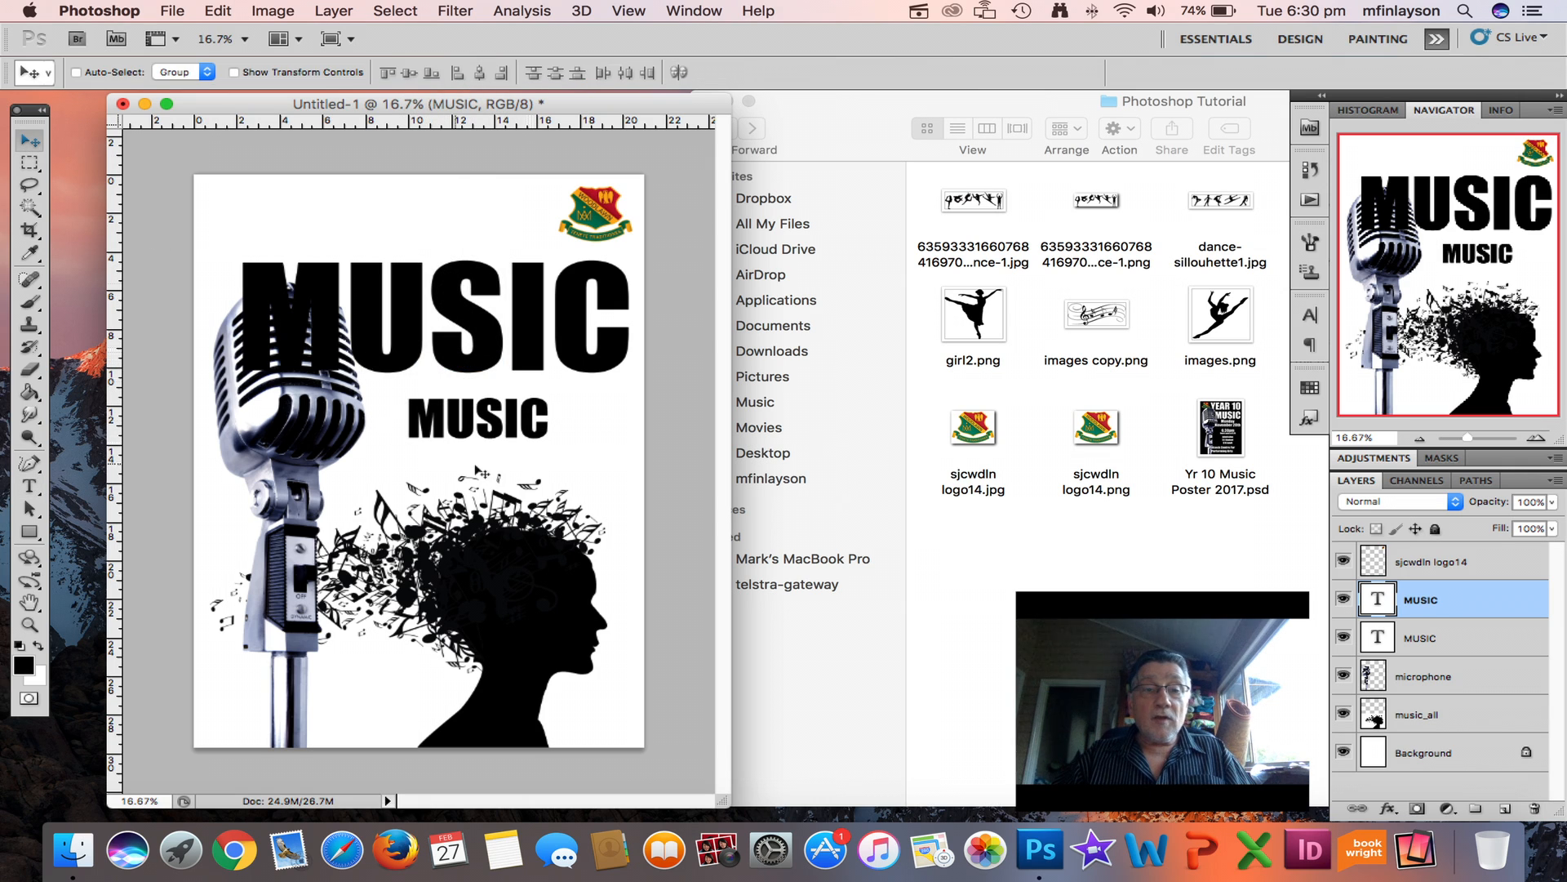
pyautogui.moveTo(486, 431); pyautogui.dragTo(533, 423)
pyautogui.moveTo(448, 433)
pyautogui.mouseDown()
pyautogui.moveTo(376, 461)
pyautogui.moveTo(433, 459)
pyautogui.moveTo(450, 434)
pyautogui.mouseUp()
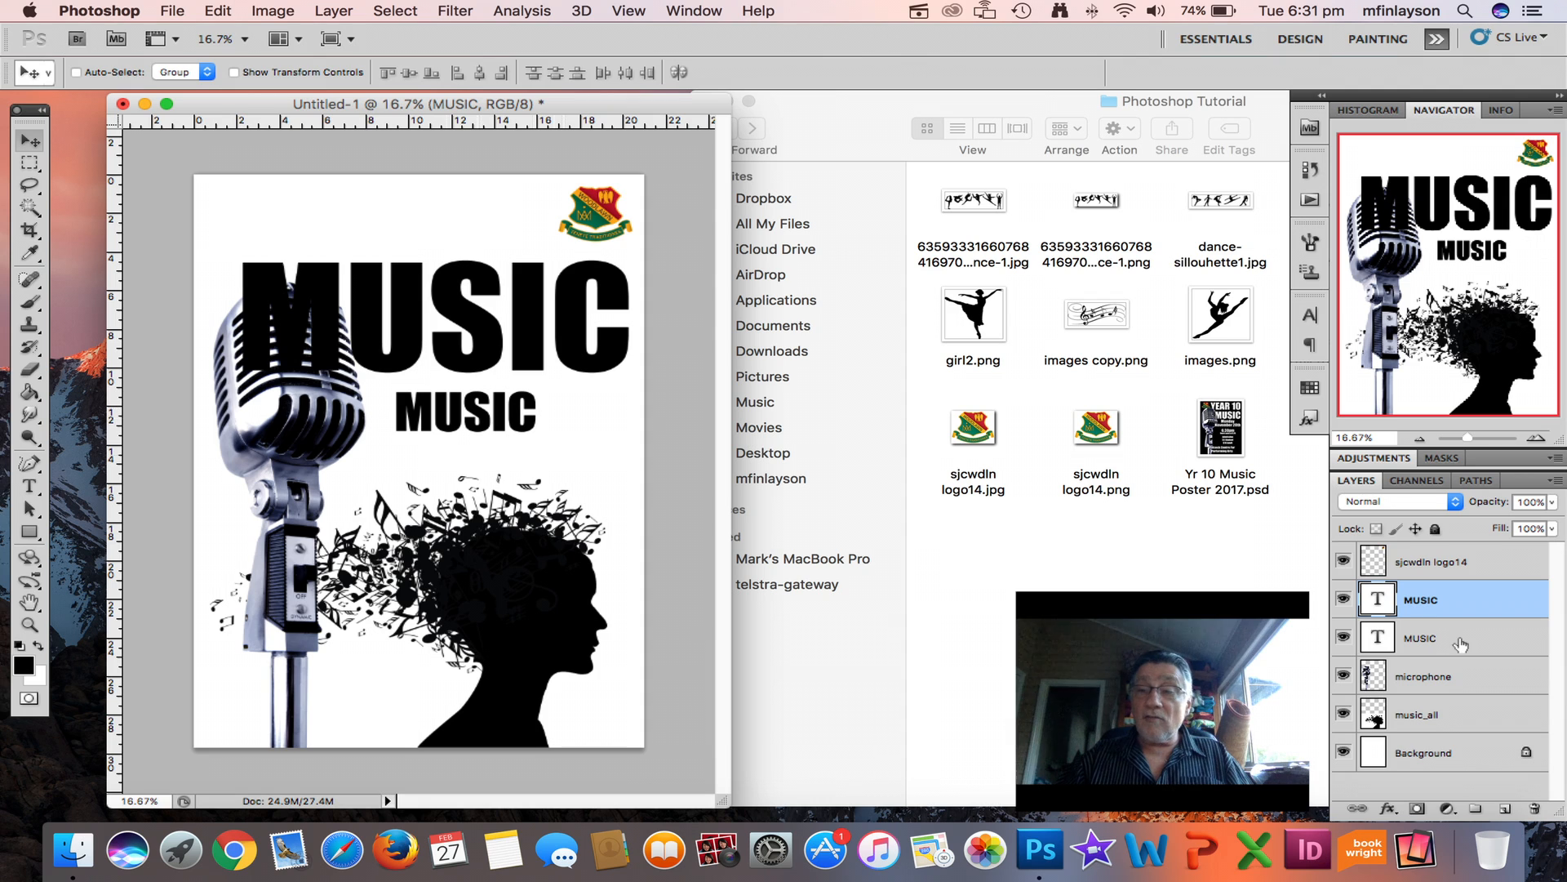
# - Hide and show the upper MUSIC layer to check which text it holds
pyautogui.click(1343, 603)
pyautogui.click(1343, 603)
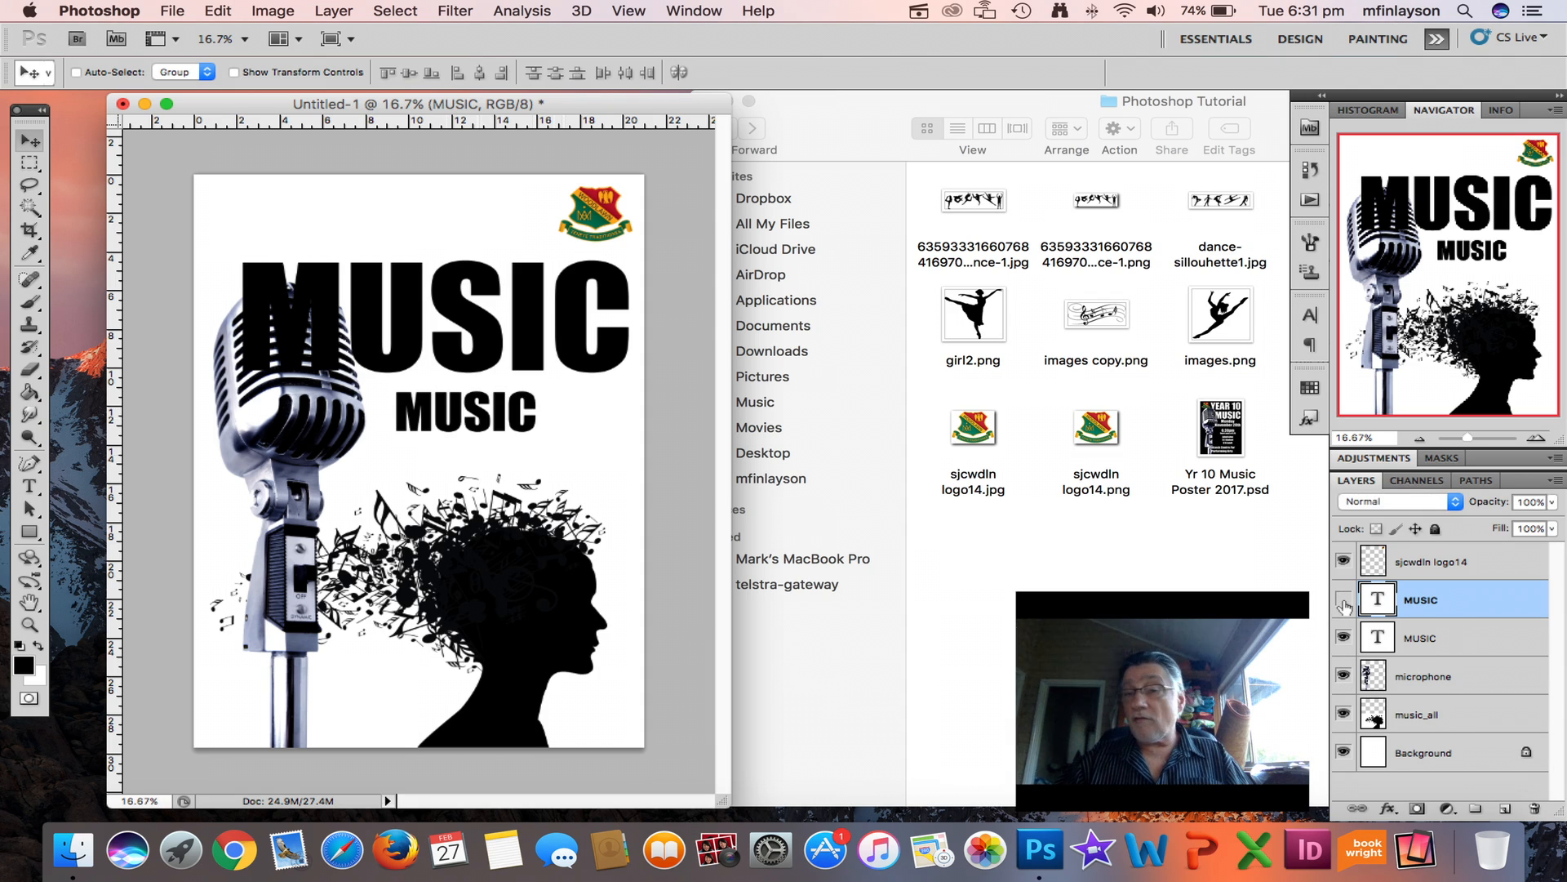
pyautogui.click(1343, 603)
pyautogui.click(1343, 603)
pyautogui.click(1344, 603)
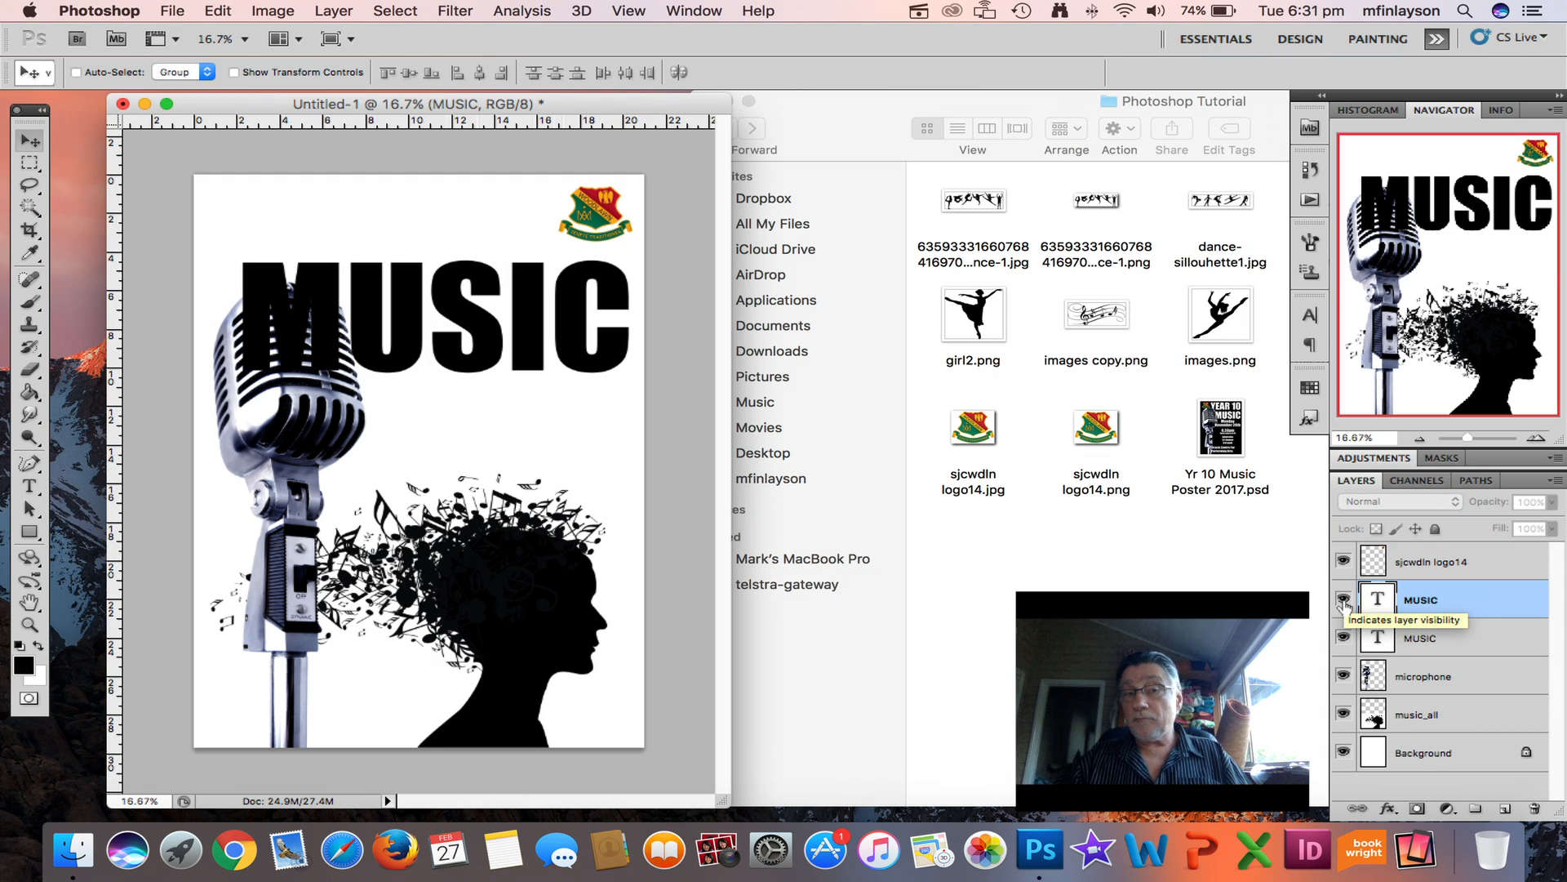
pyautogui.click(1343, 603)
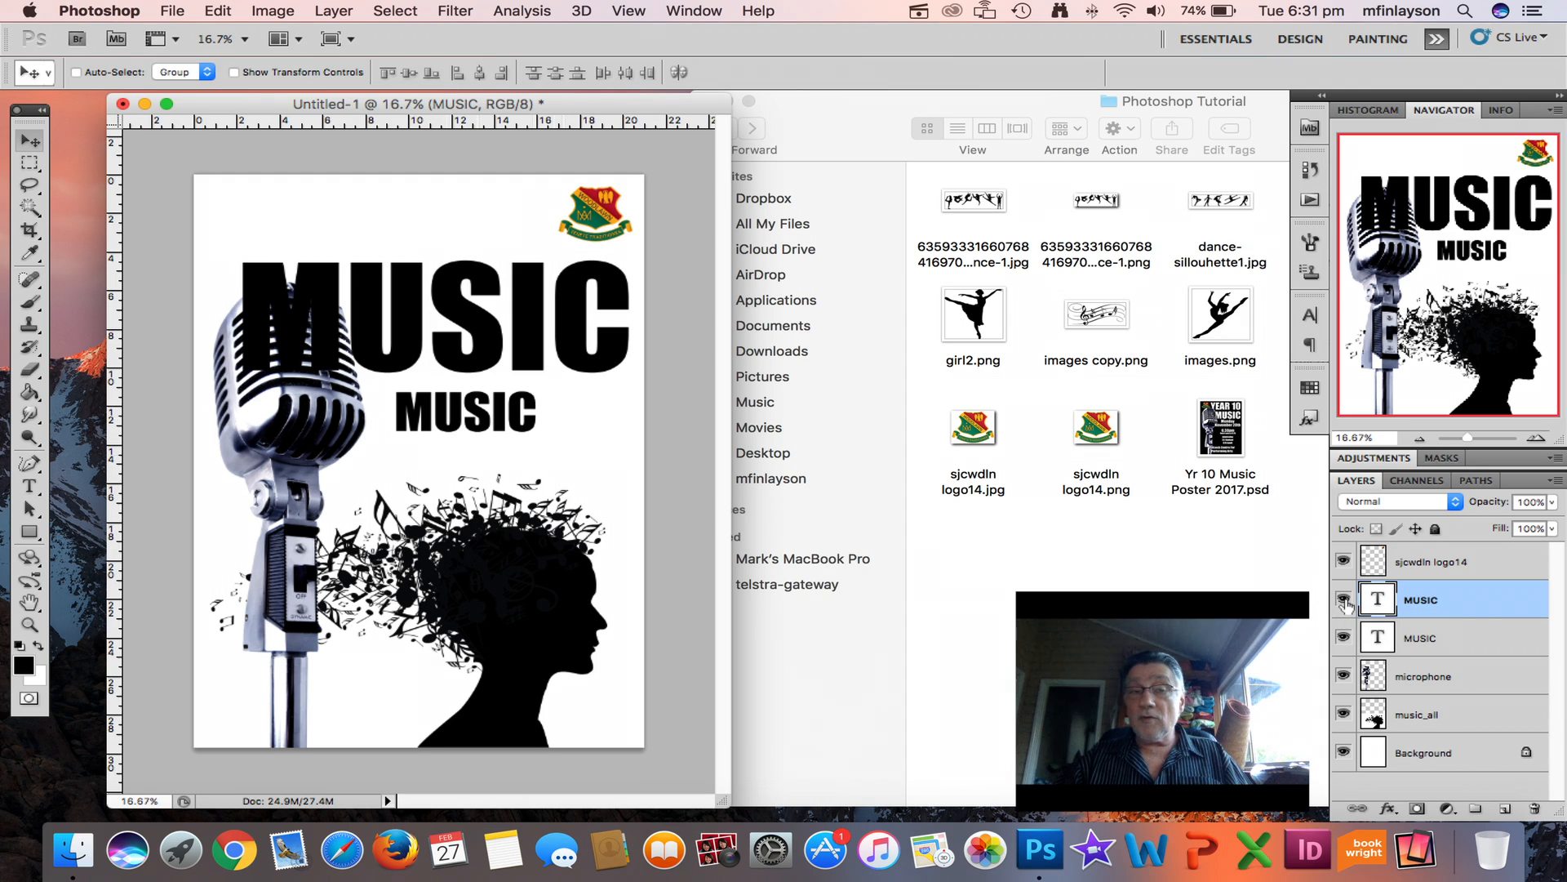
# - Move the large MUSIC heading up behind the logo and the smaller MUSIC text directly beneath the heading's right end
pyautogui.click(1447, 644)
pyautogui.click(1343, 640)
pyautogui.click(1343, 640)
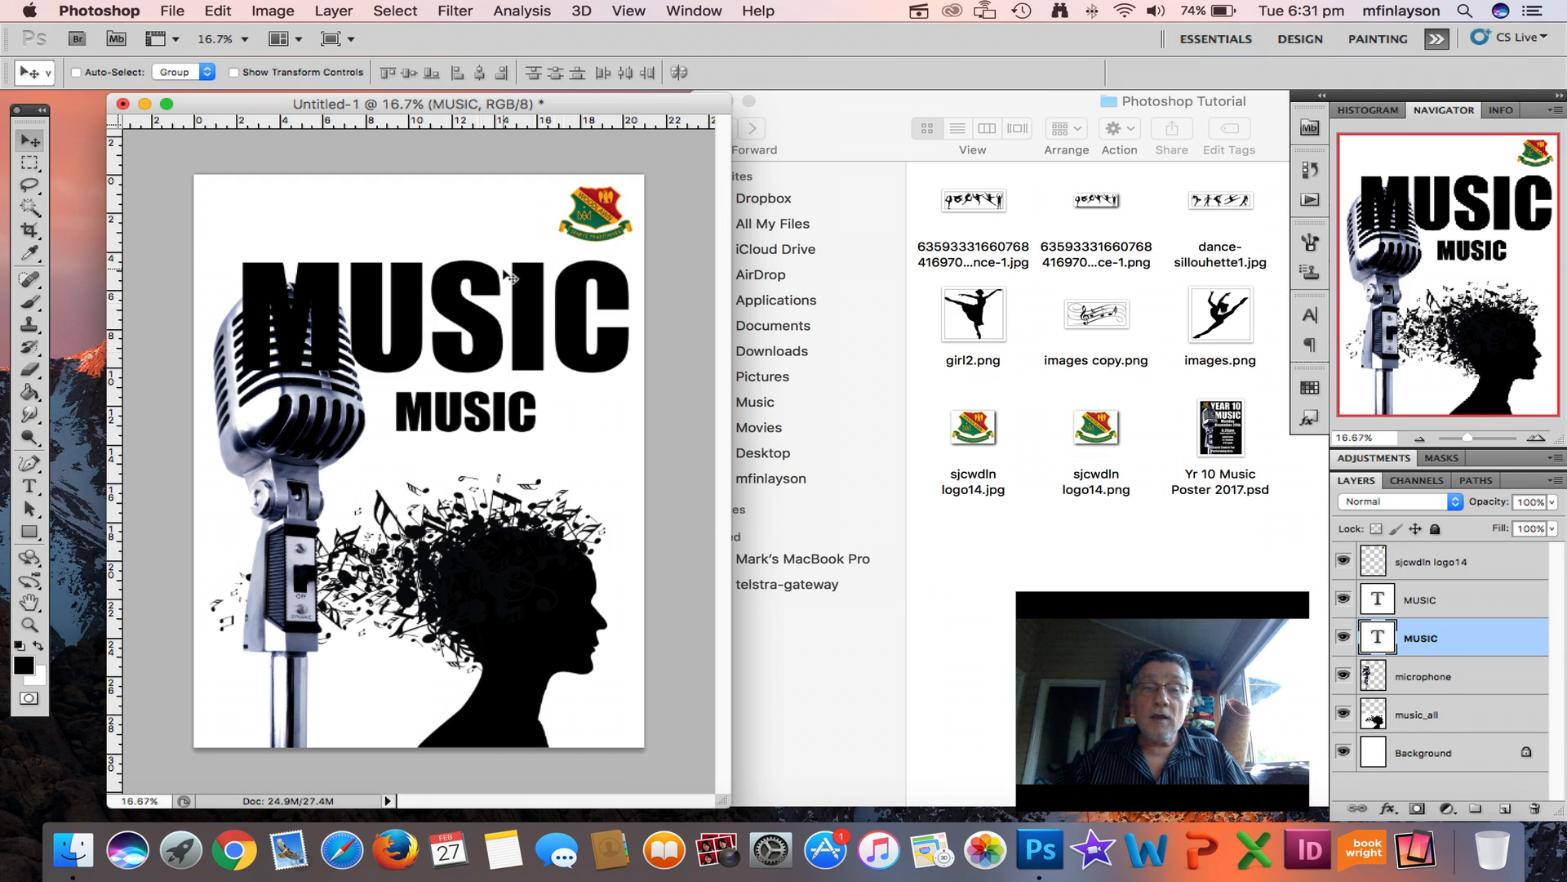
pyautogui.moveTo(517, 289); pyautogui.dragTo(518, 222)
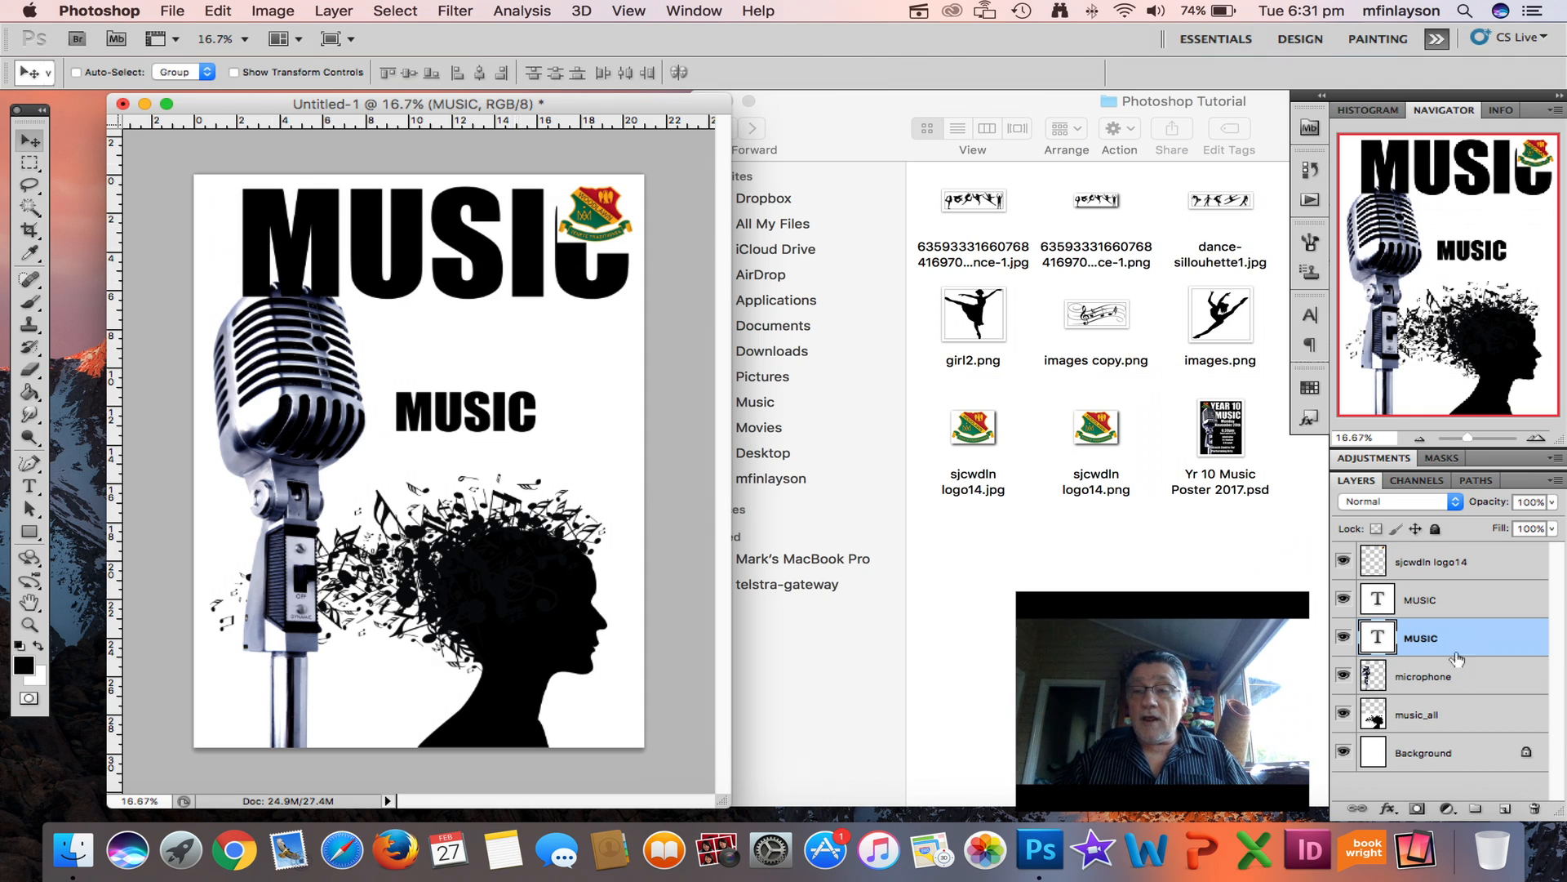
pyautogui.click(1448, 610)
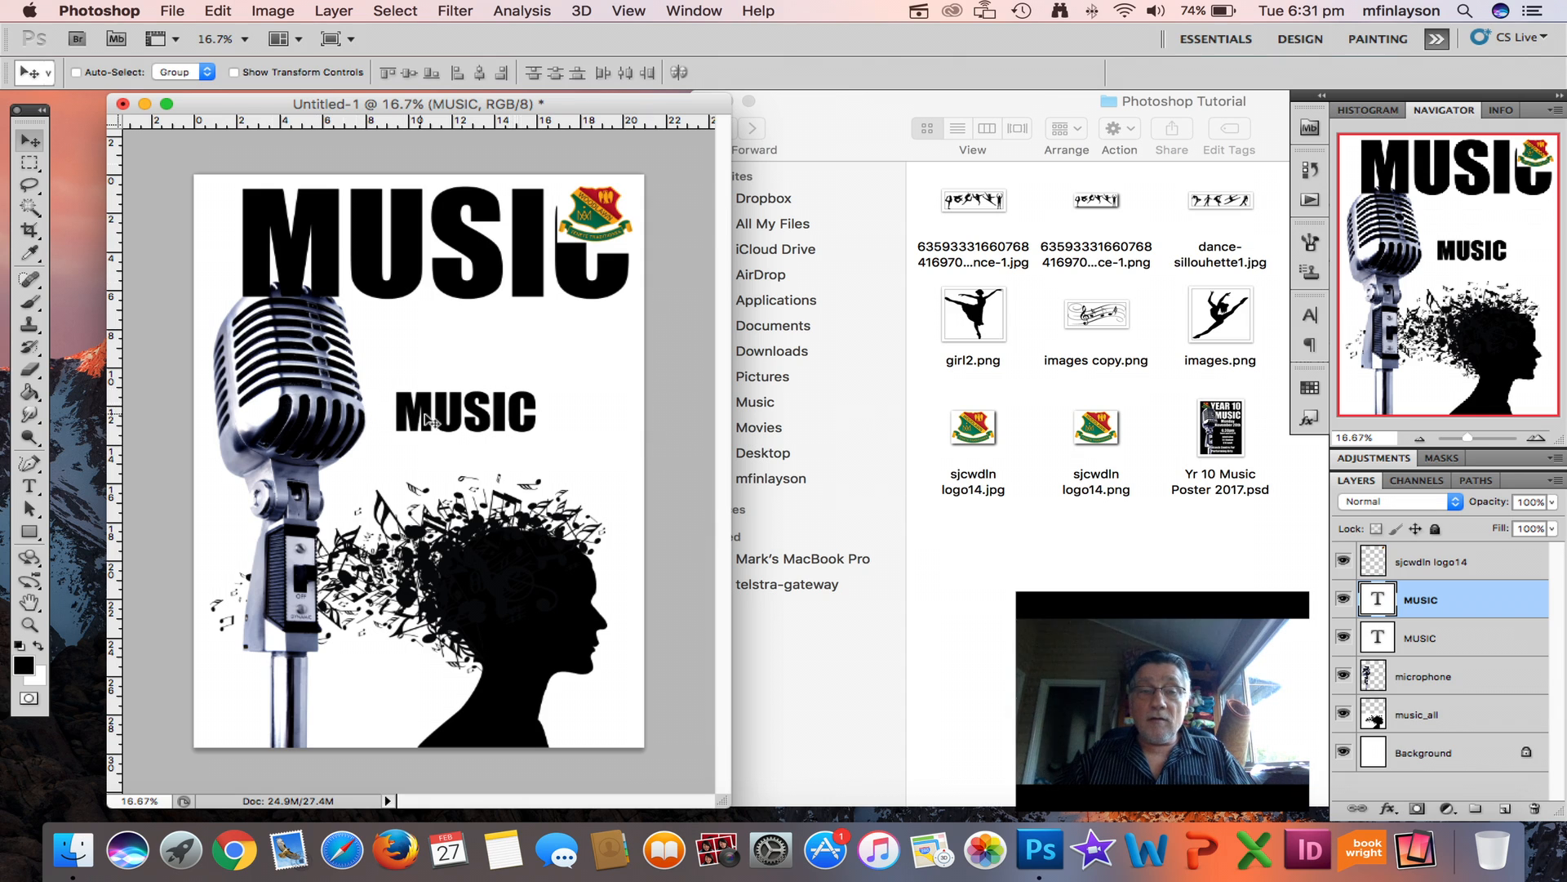
pyautogui.moveTo(437, 414); pyautogui.dragTo(536, 342)
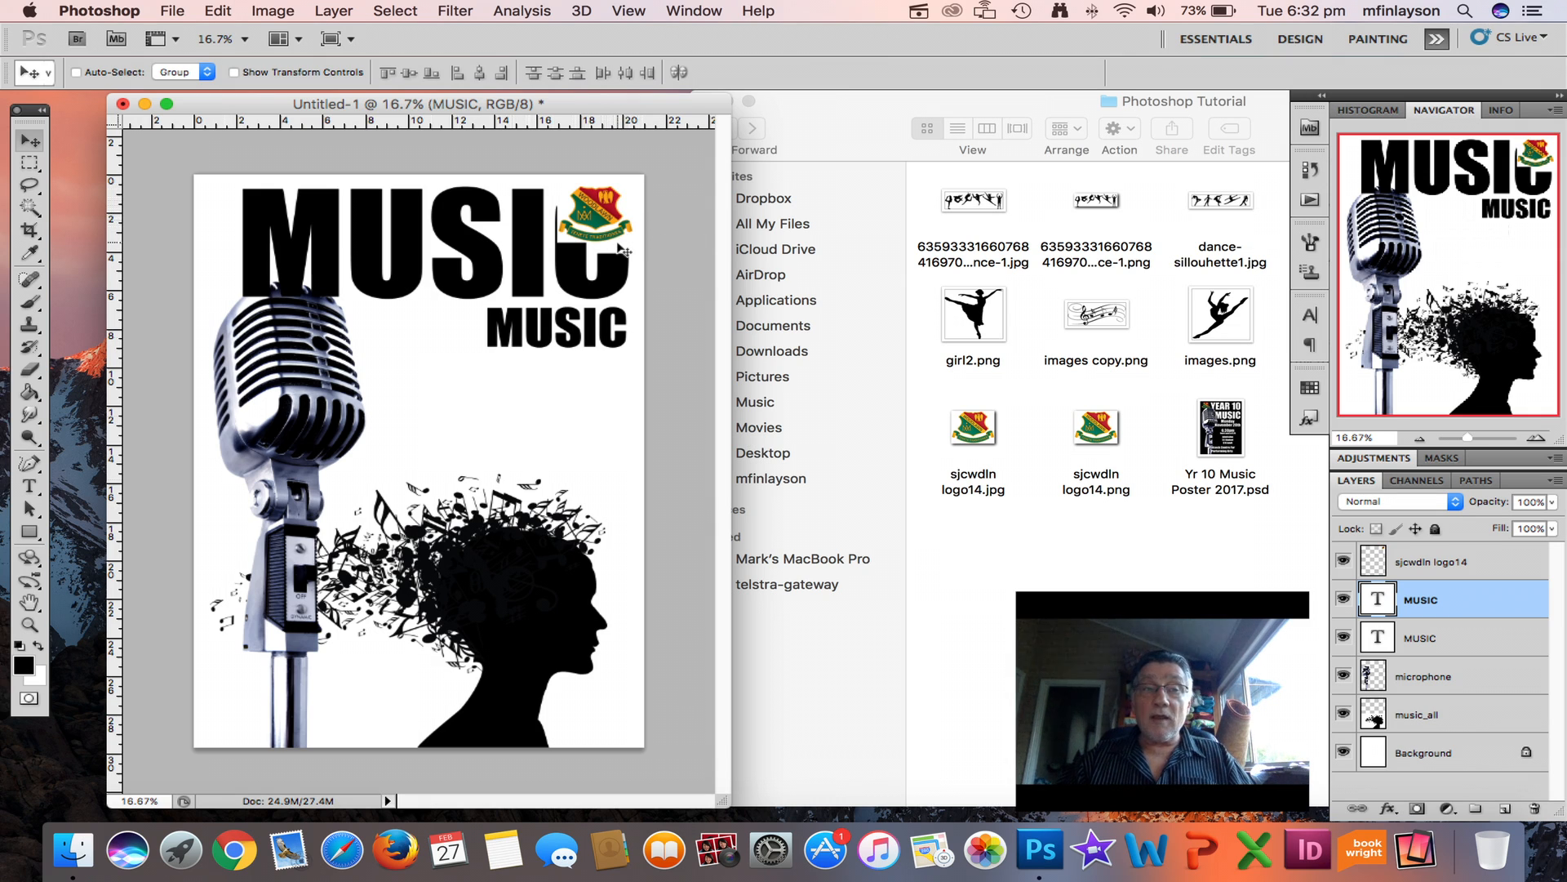
# - Remove the white background around the crest on the sjcwdln logo14 layer using a Magic Wand selection, and deselect
pyautogui.click(30, 209)
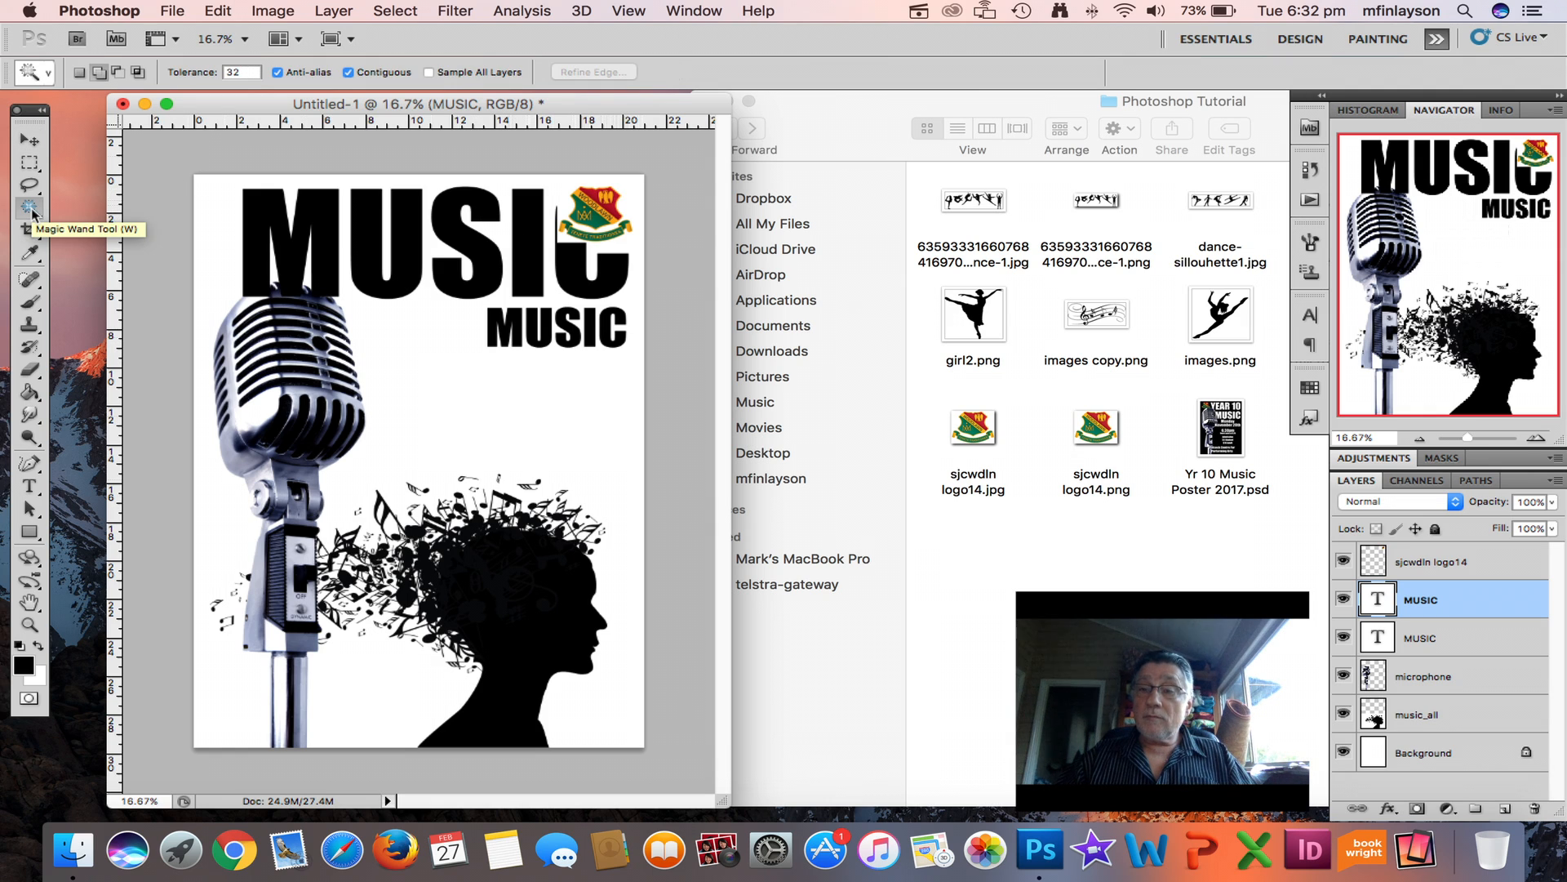
pyautogui.moveTo(33, 214)
pyautogui.mouseDown()
pyautogui.moveTo(78, 209)
pyautogui.moveTo(51, 228)
pyautogui.moveTo(69, 235)
pyautogui.mouseUp()
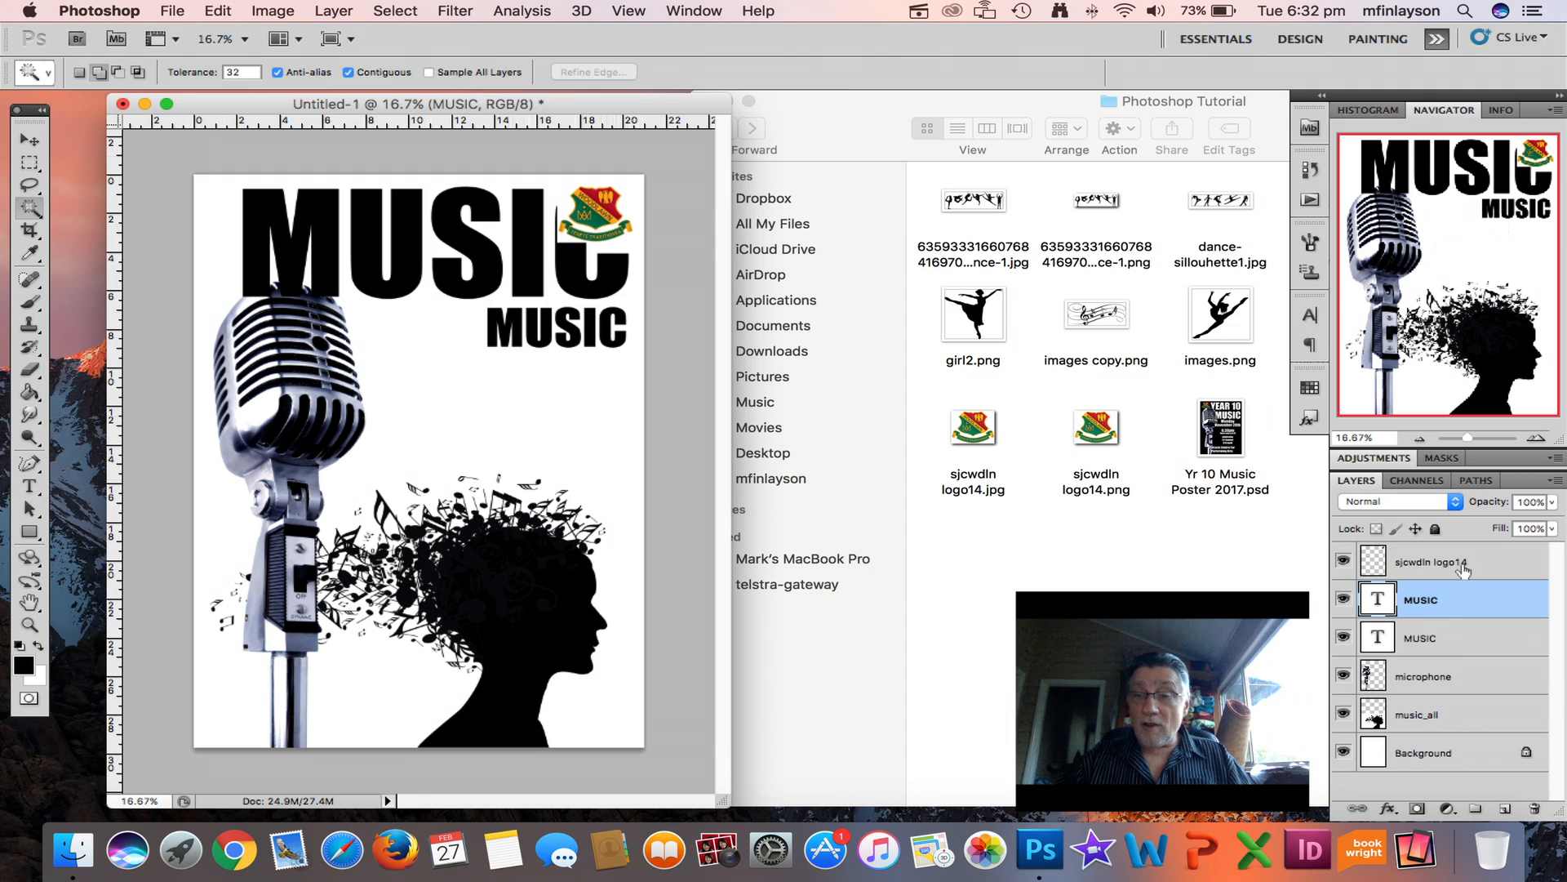
pyautogui.click(1438, 569)
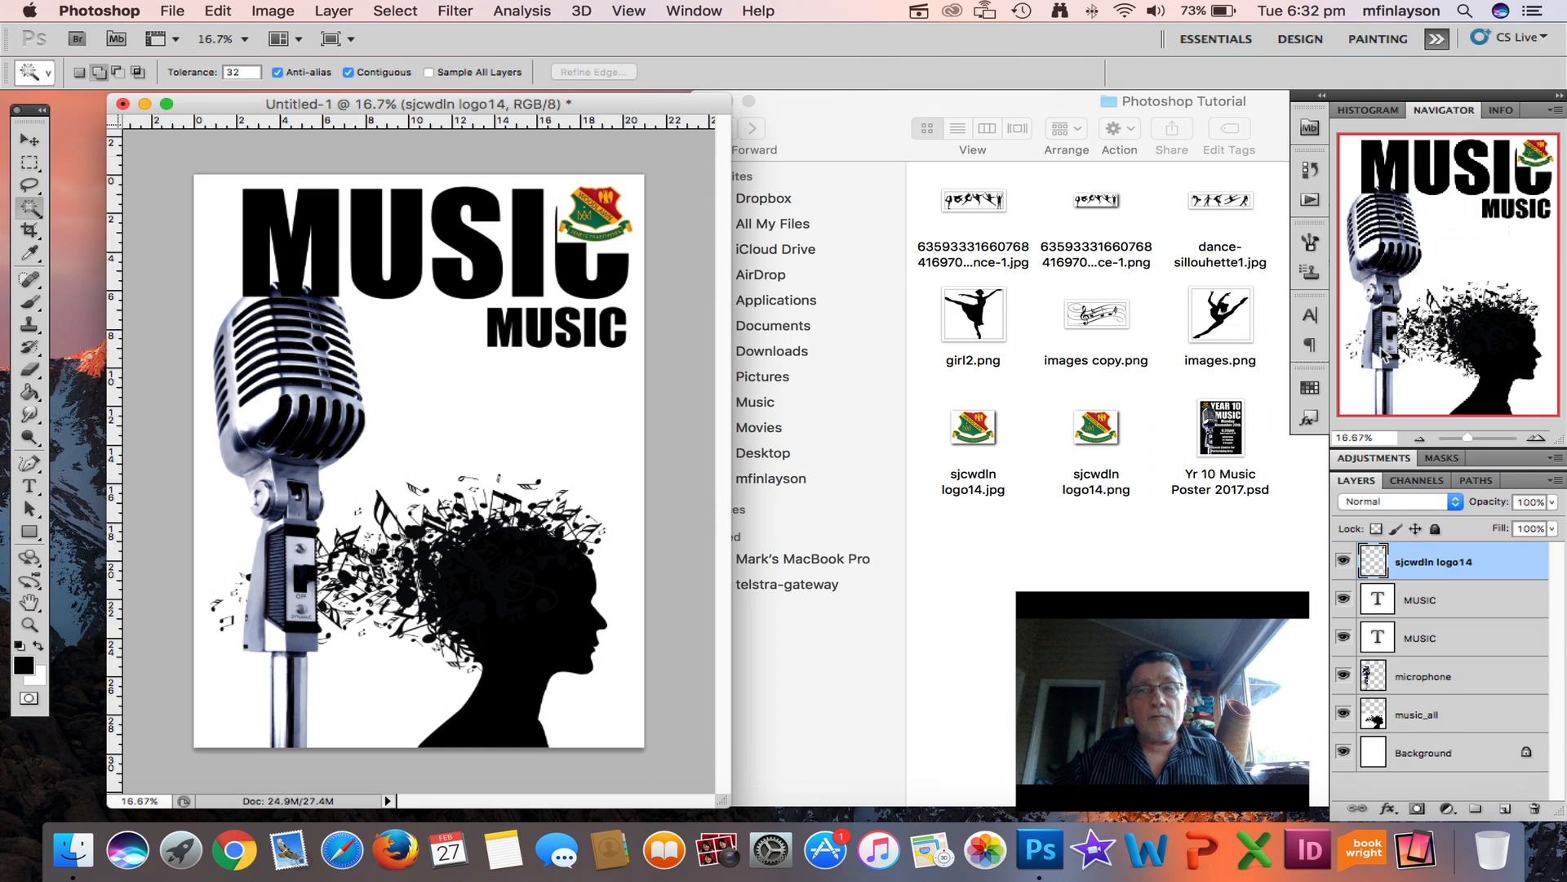
pyautogui.click(1436, 41)
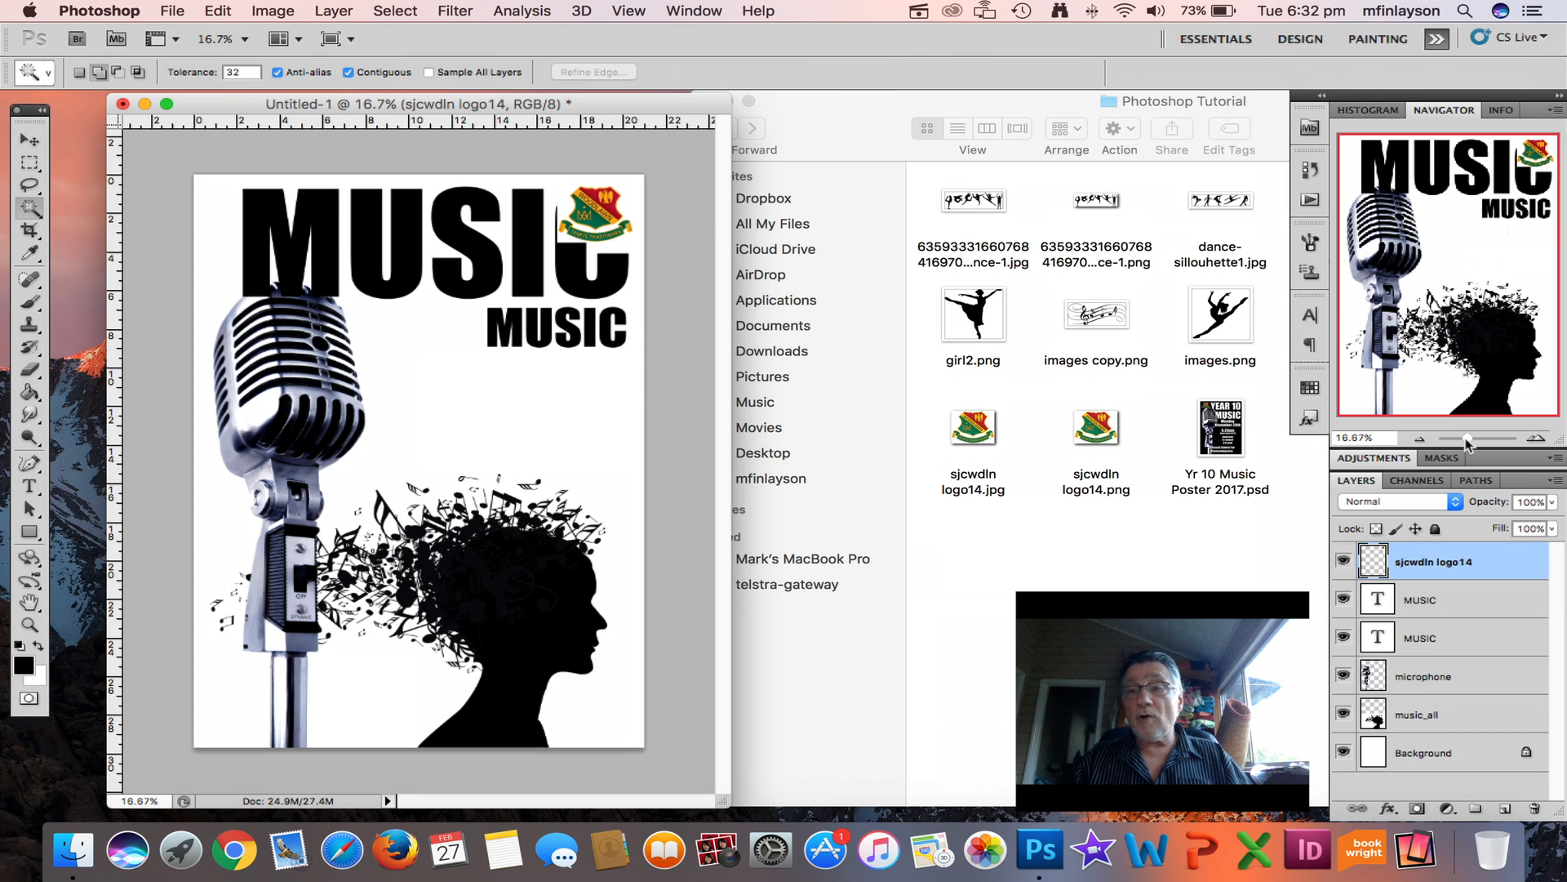
pyautogui.moveTo(1467, 441); pyautogui.dragTo(1485, 441)
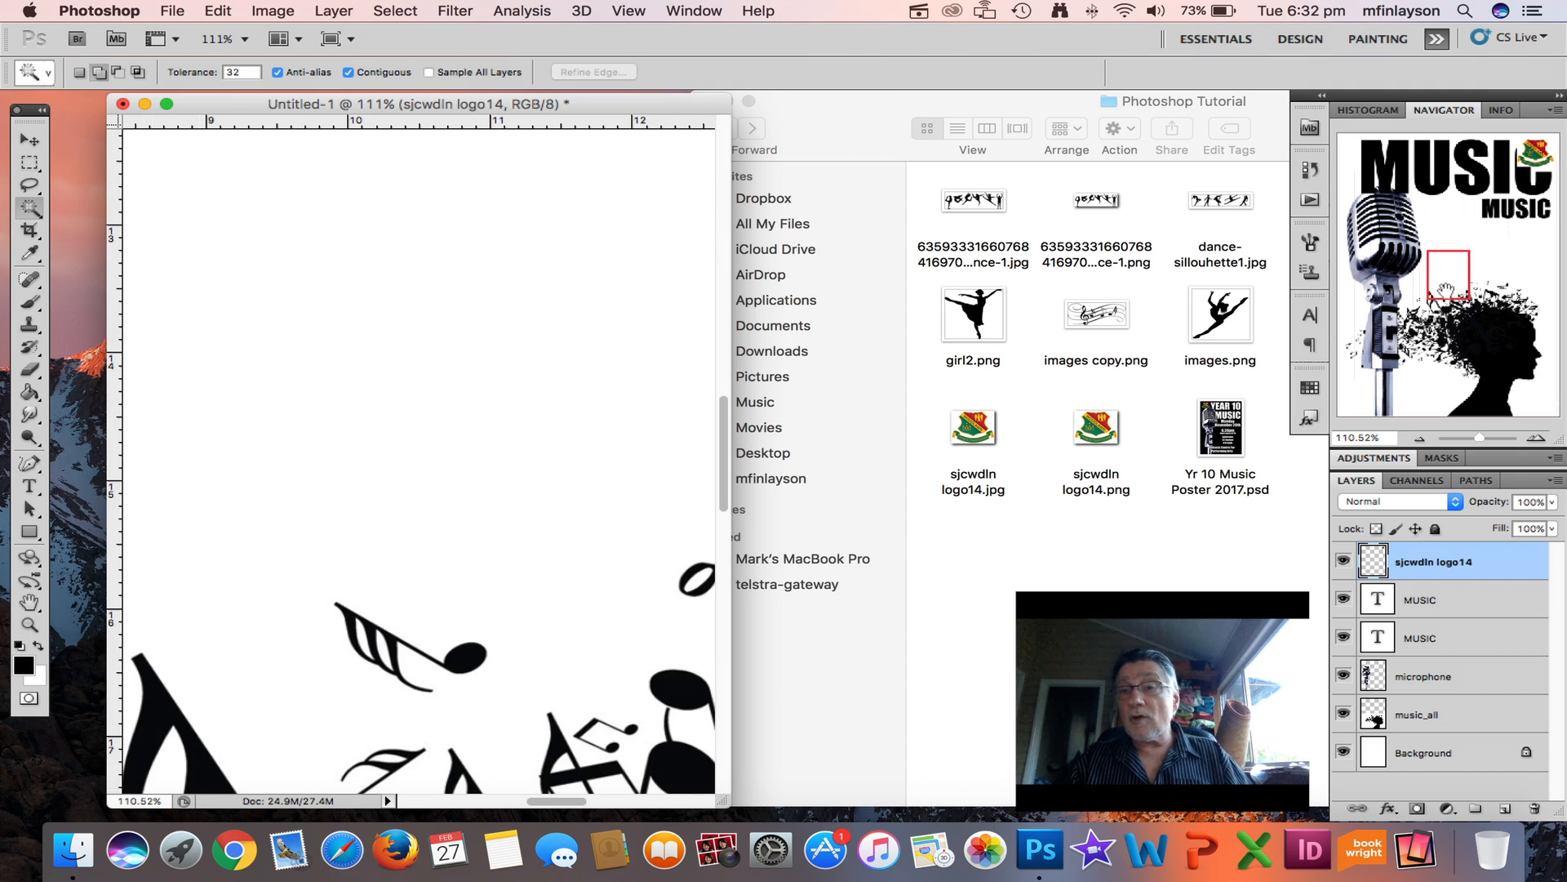
pyautogui.moveTo(1445, 291); pyautogui.dragTo(1536, 175)
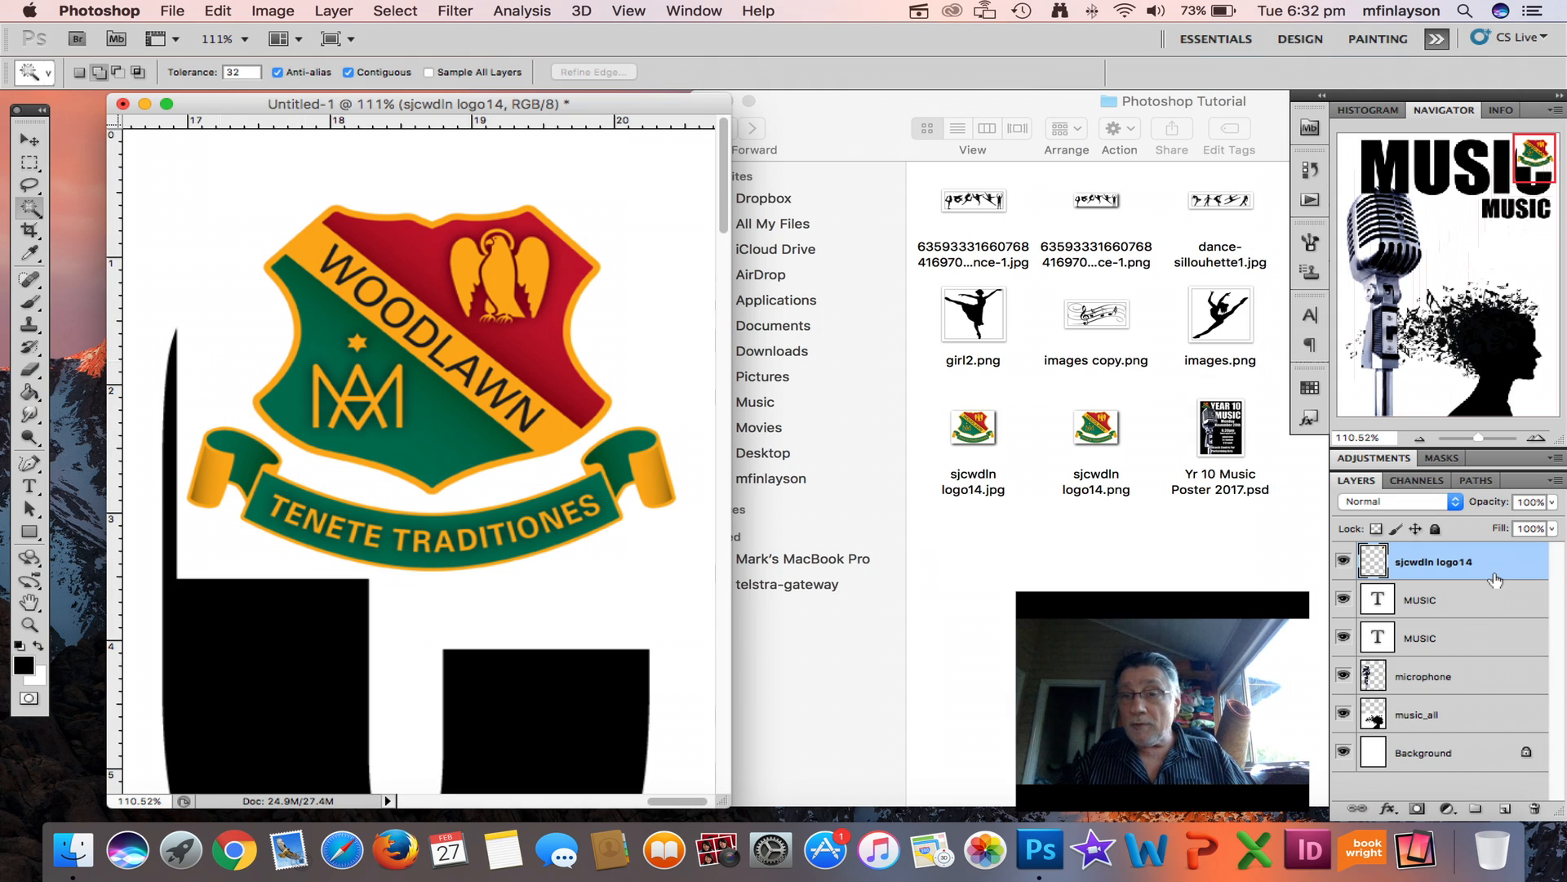
pyautogui.click(248, 334)
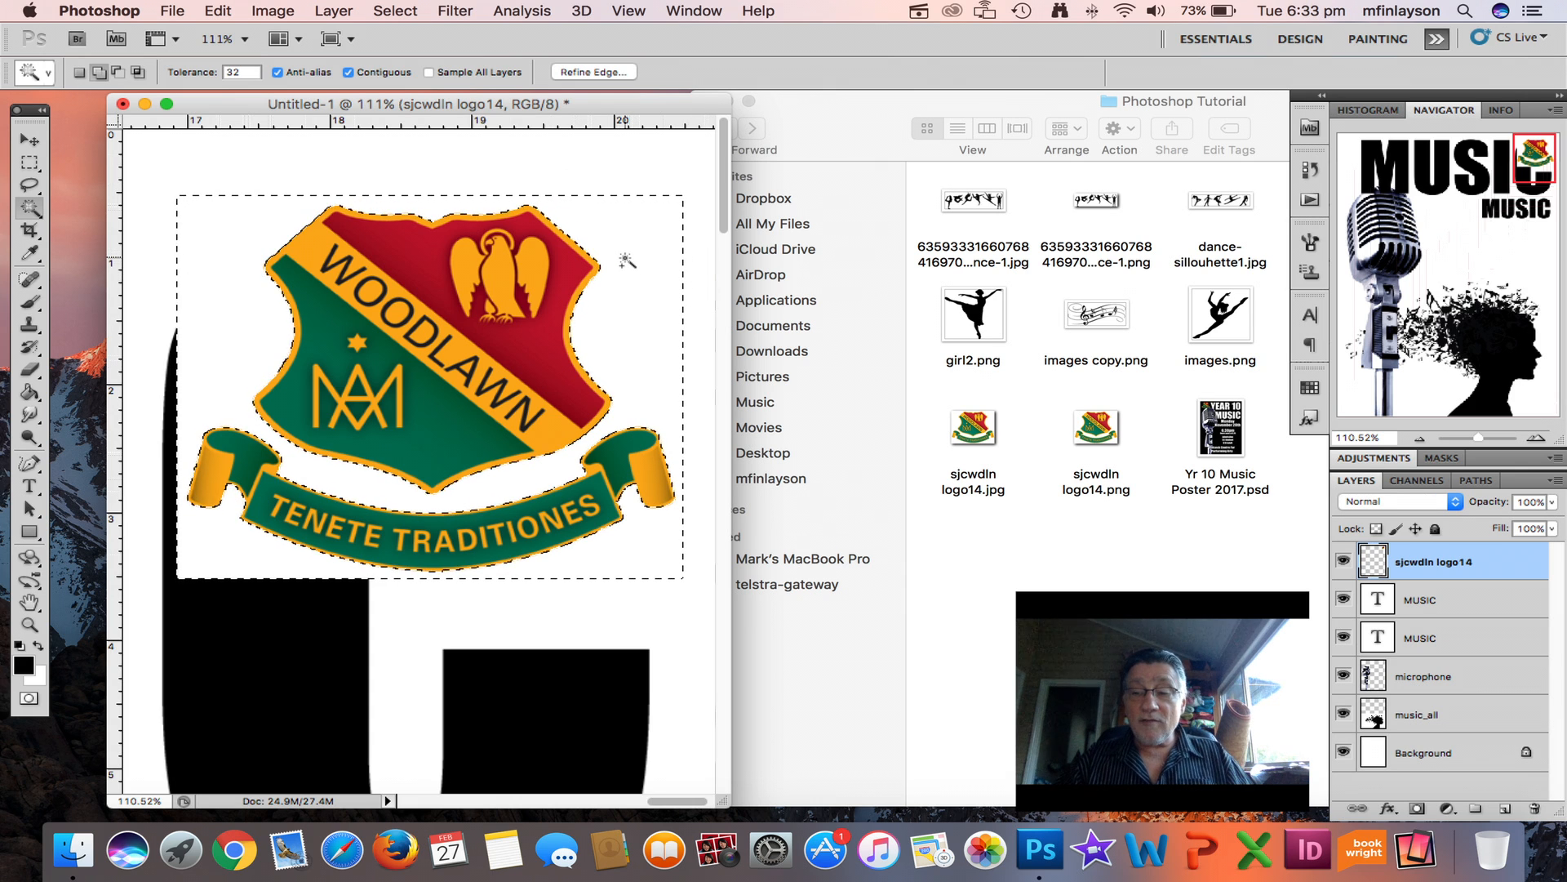
pyautogui.press('Delete')
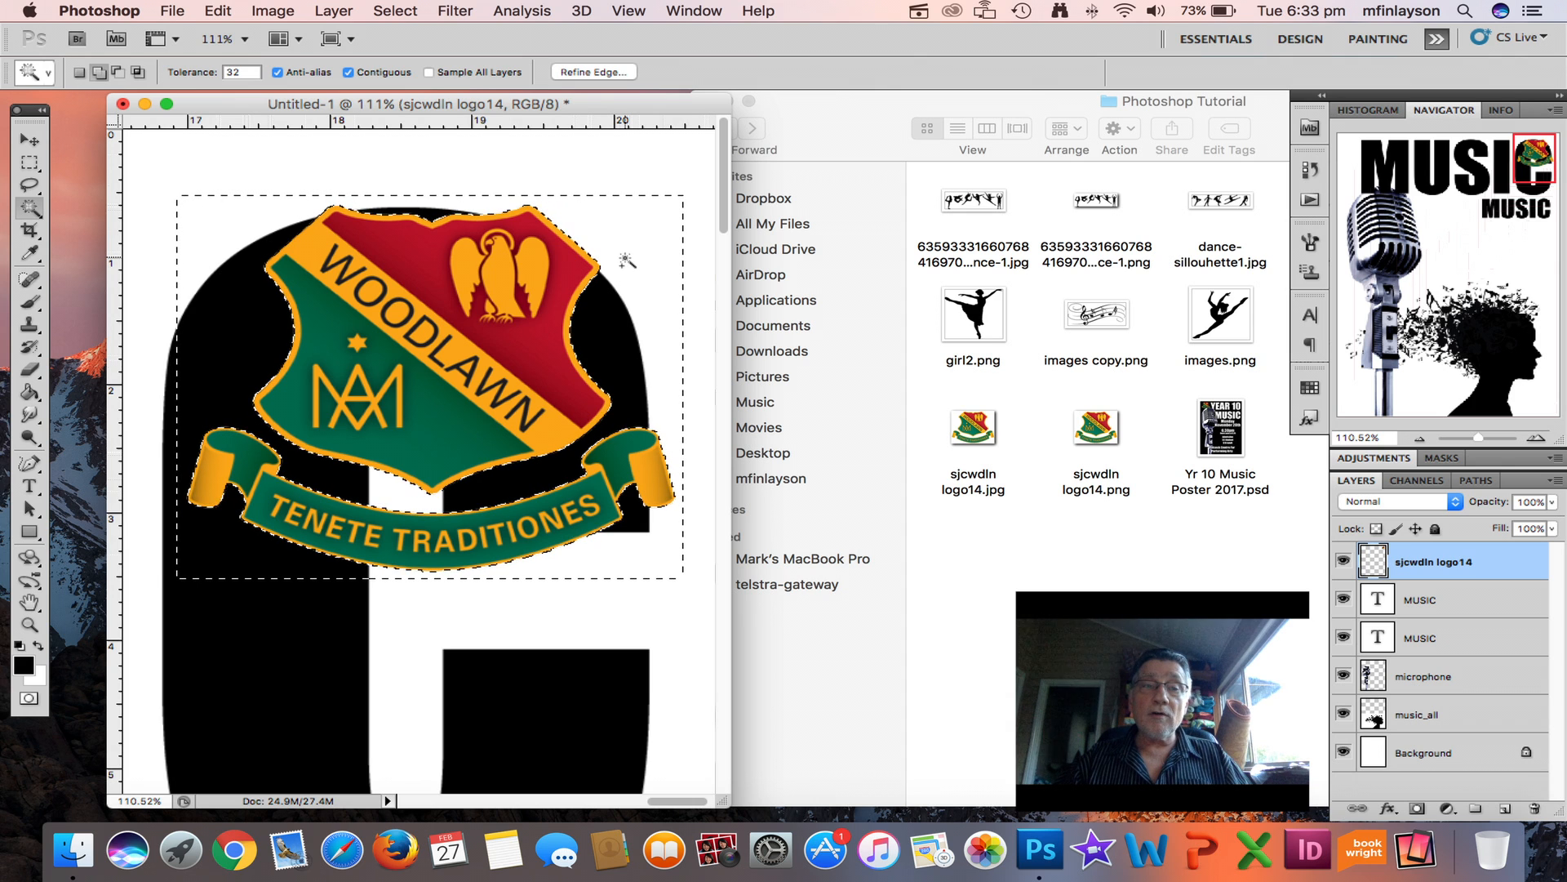
pyautogui.click(31, 142)
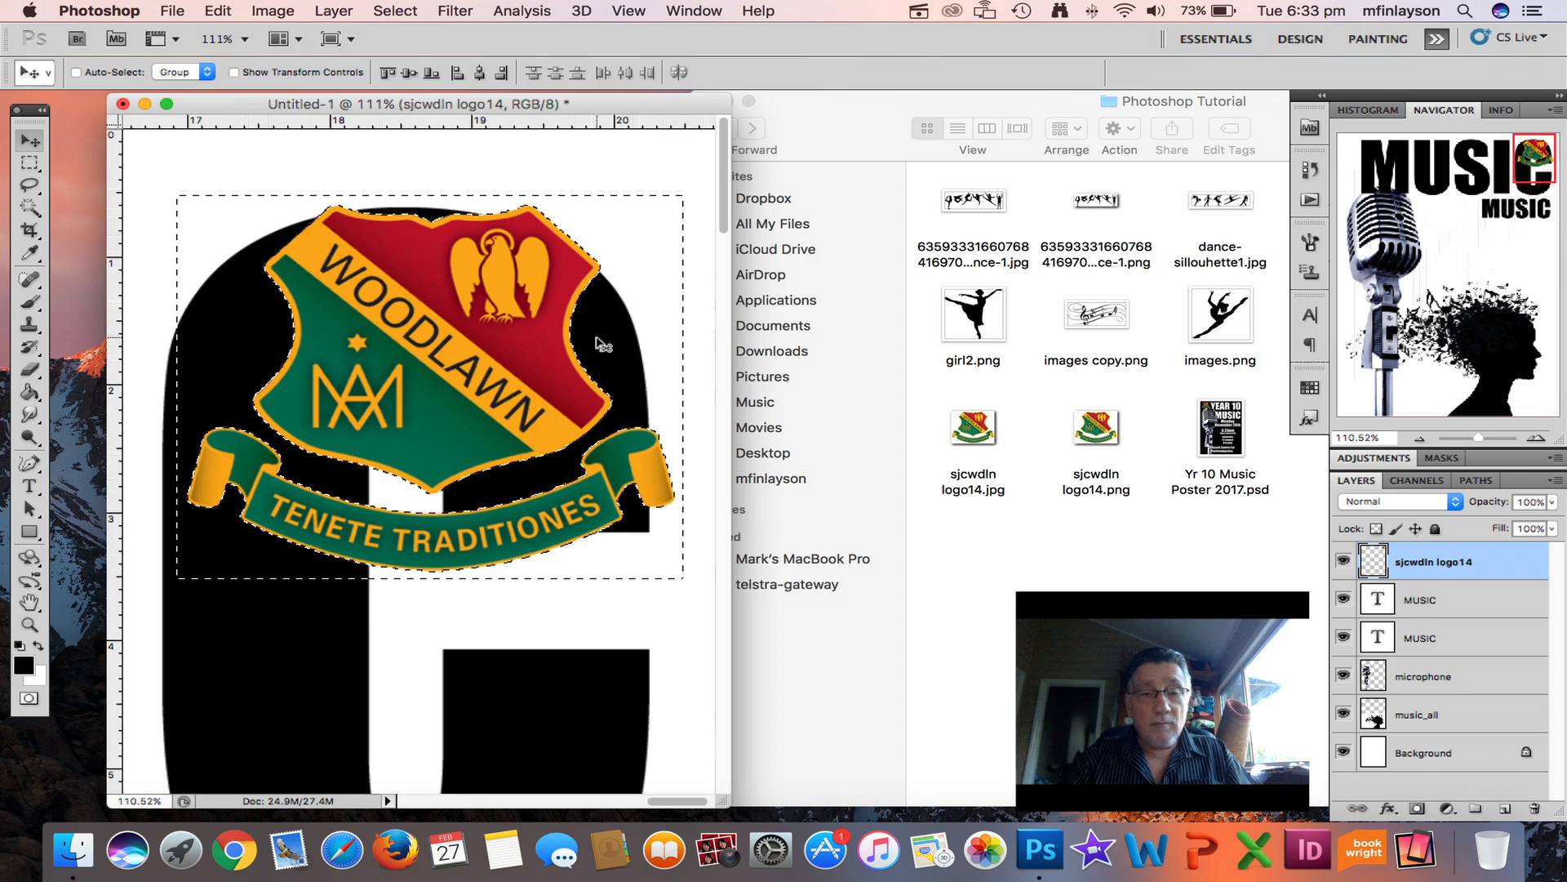
pyautogui.press('super+d')
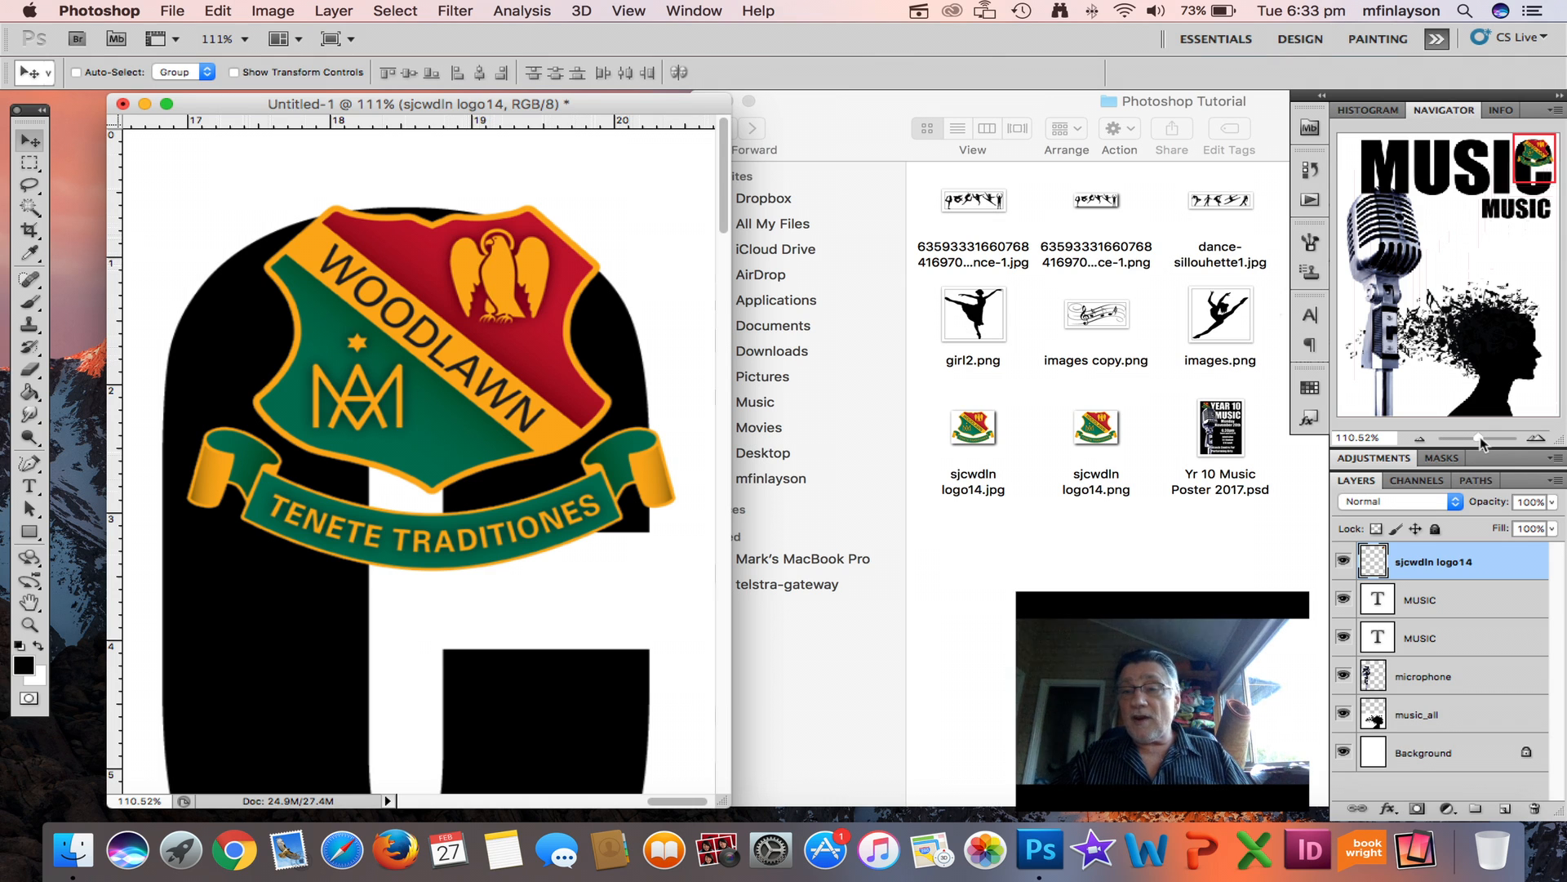
# - Move the logo into the page's upper-right corner and nudge it slightly down and left, just inside the page edges
pyautogui.moveTo(1482, 443); pyautogui.dragTo(1470, 442)
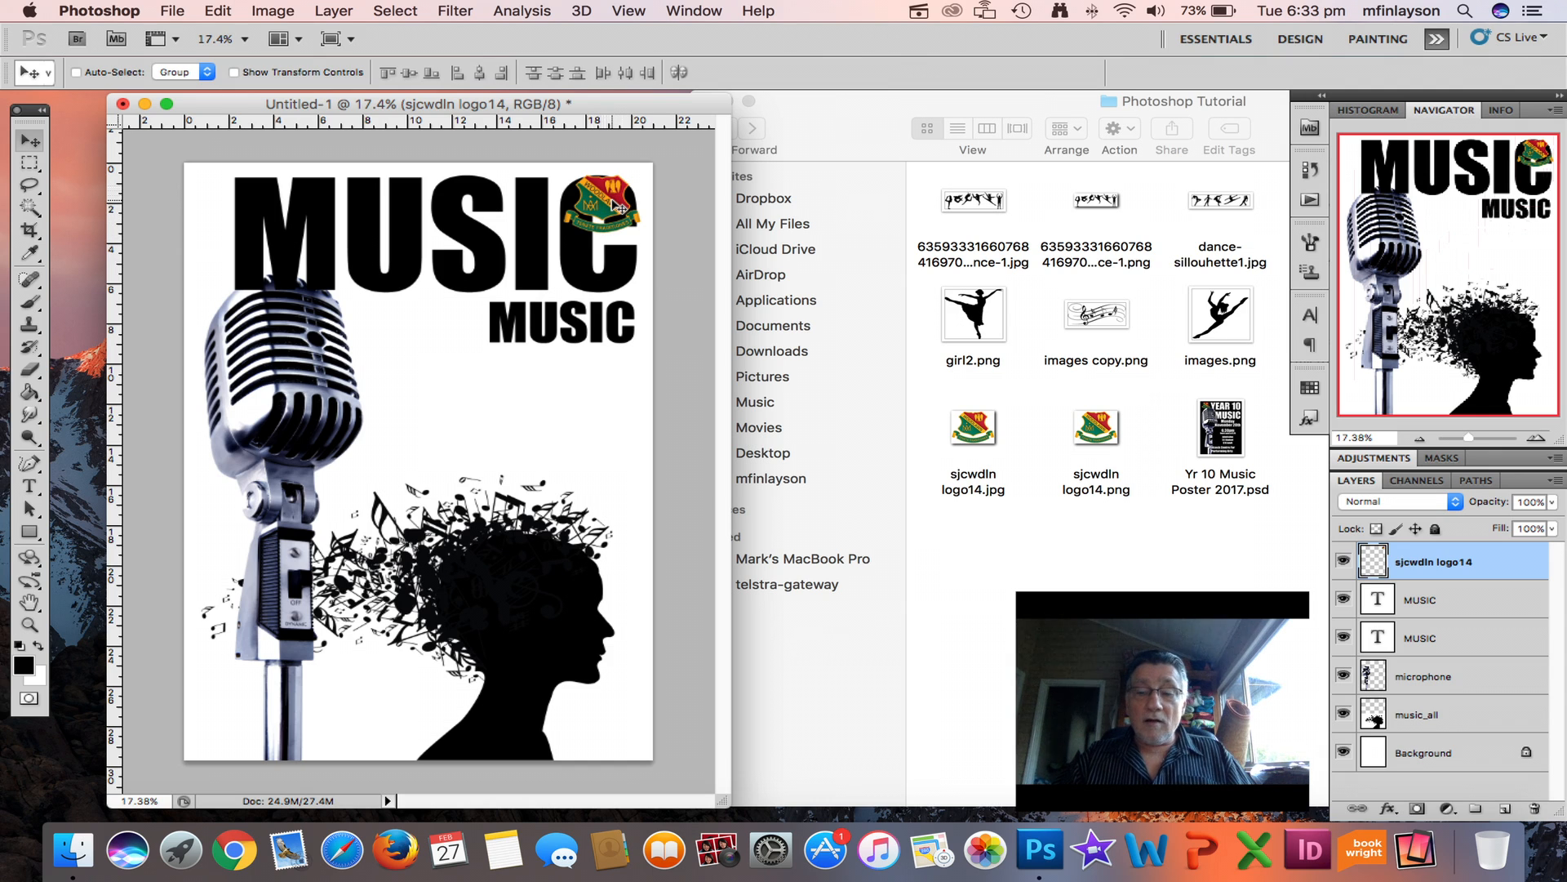
pyautogui.moveTo(620, 204); pyautogui.dragTo(620, 167)
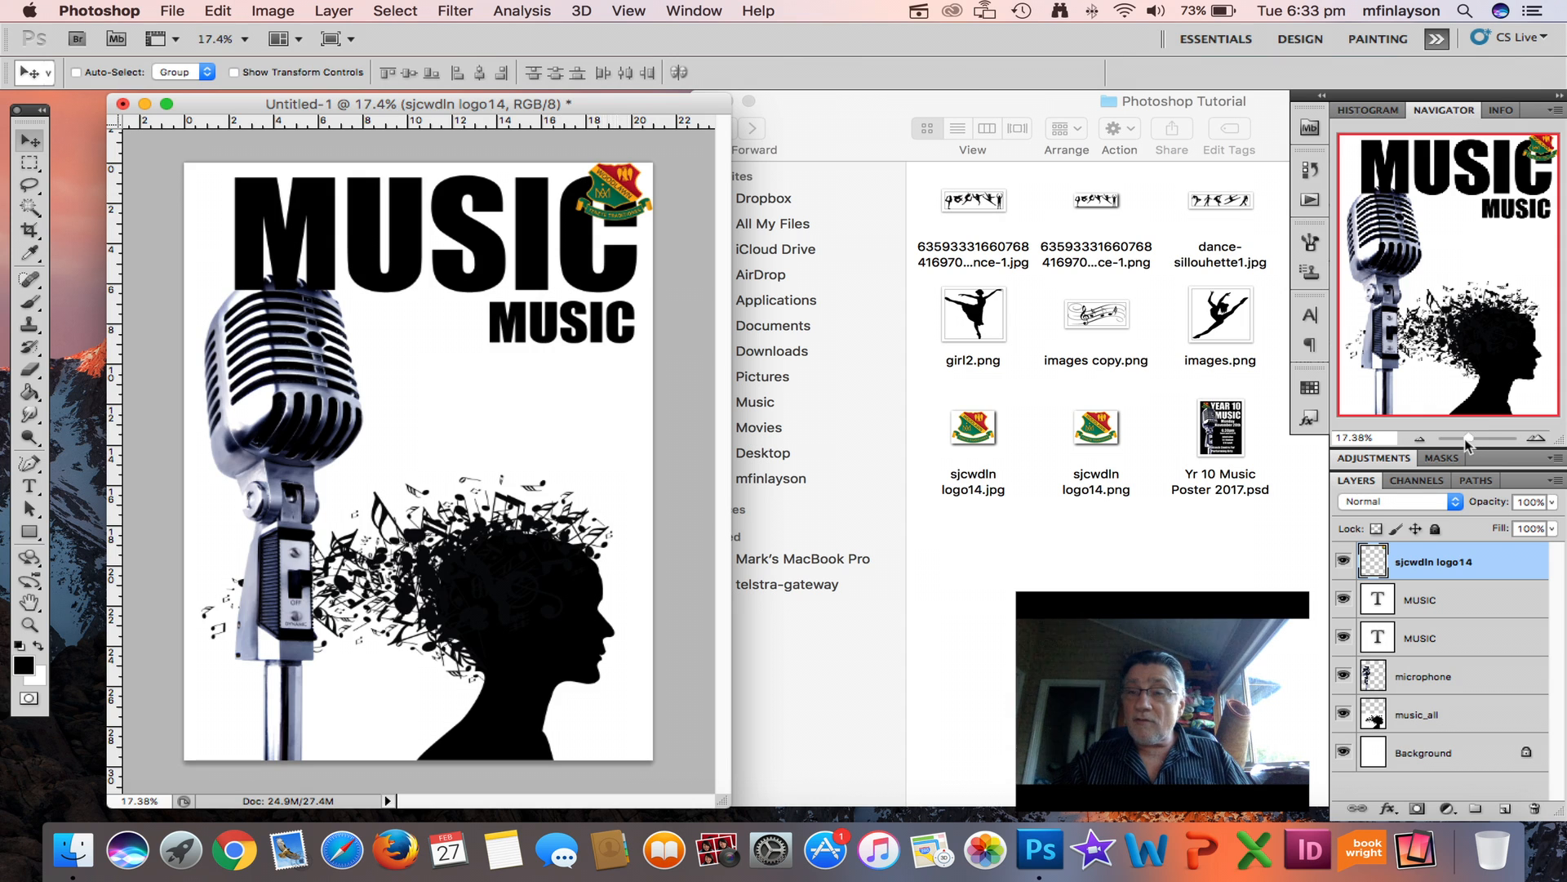
pyautogui.moveTo(1464, 438); pyautogui.dragTo(1480, 441)
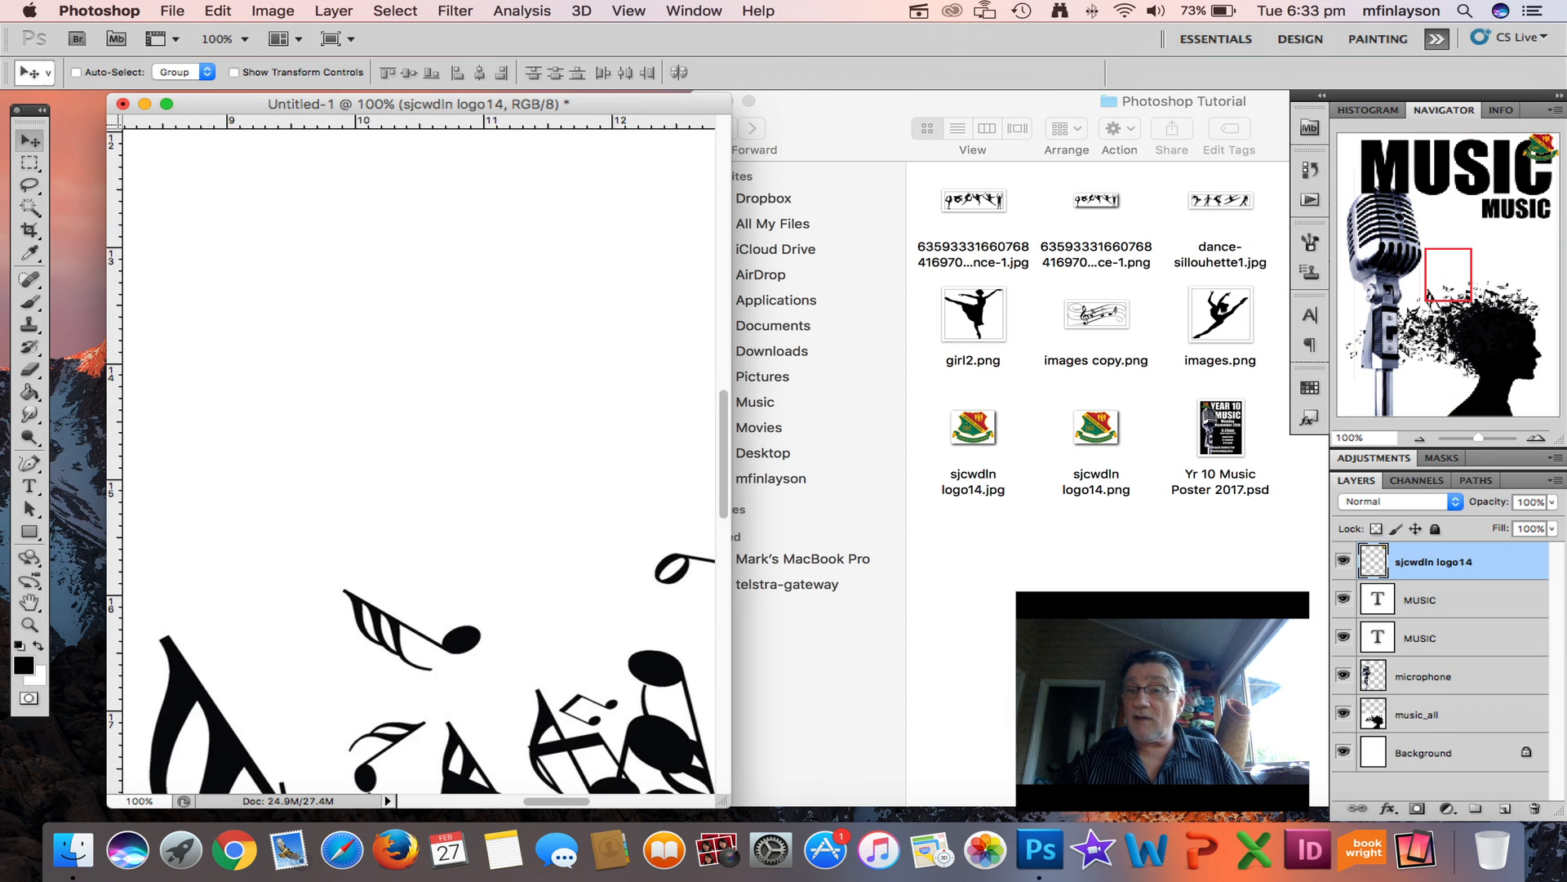
pyautogui.moveTo(1449, 278); pyautogui.dragTo(1526, 170)
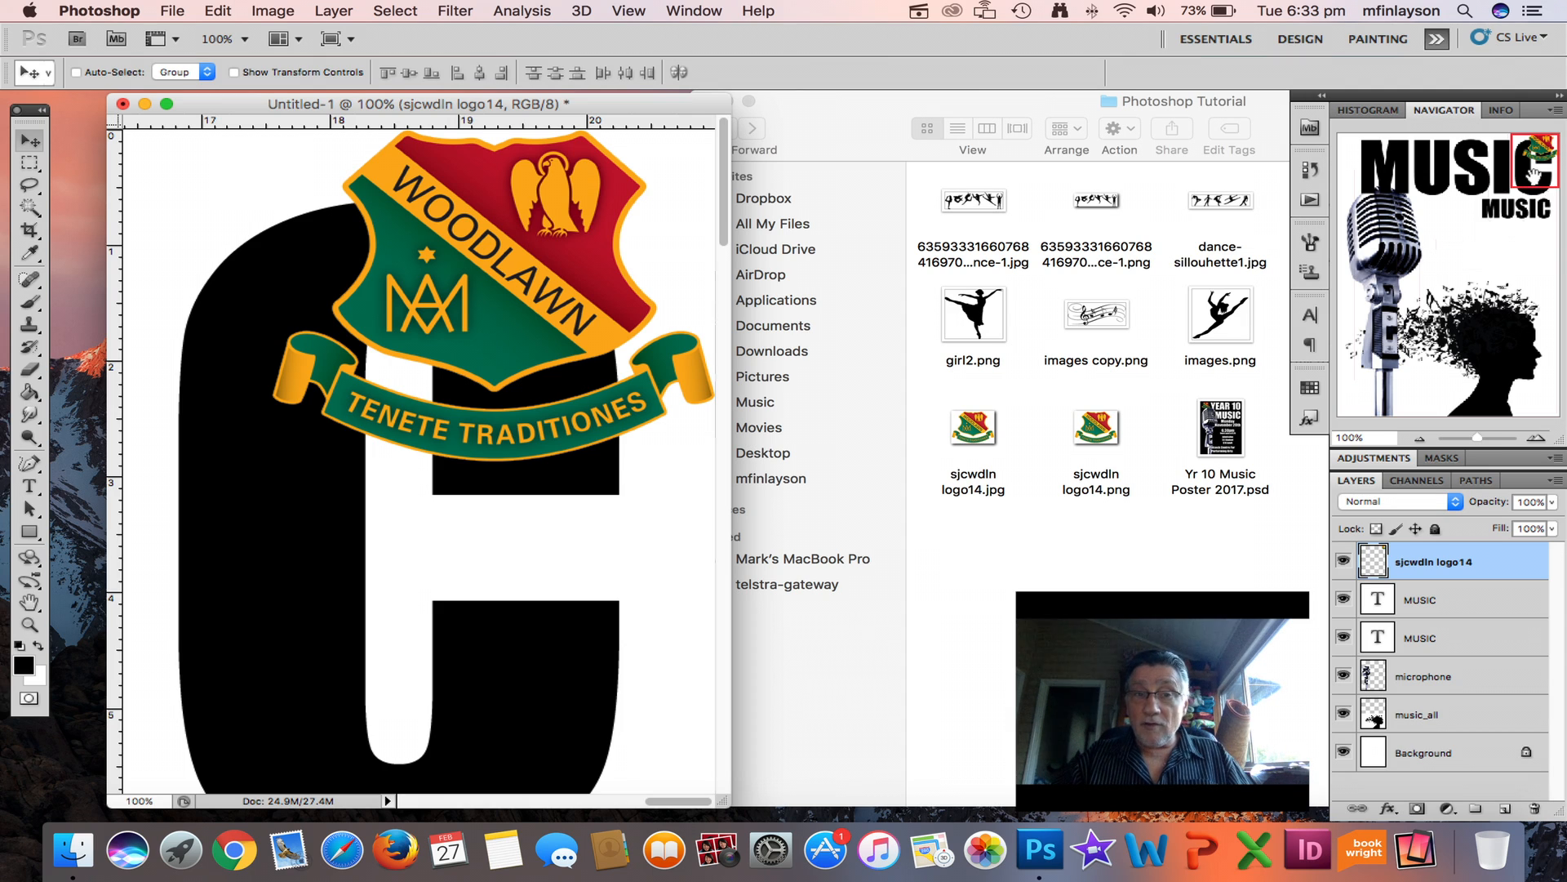
pyautogui.press('Down')
pyautogui.press('Down')
pyautogui.press('Down')
pyautogui.press('Down')
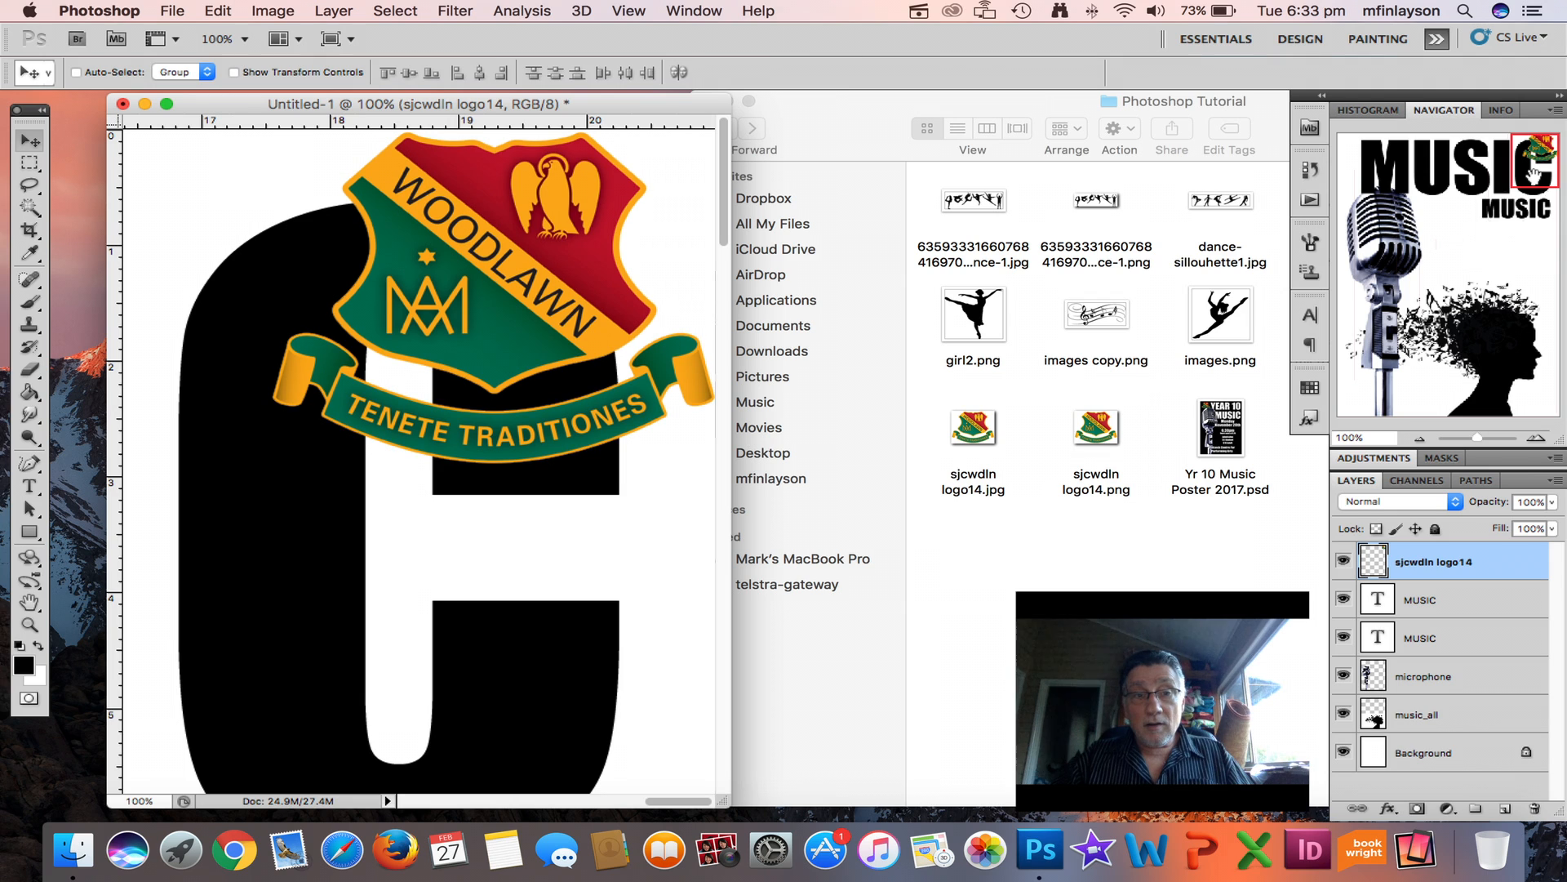
pyautogui.press('Down')
pyautogui.press('Down')
pyautogui.press('Down')
pyautogui.press('Down')
pyautogui.press('Down')
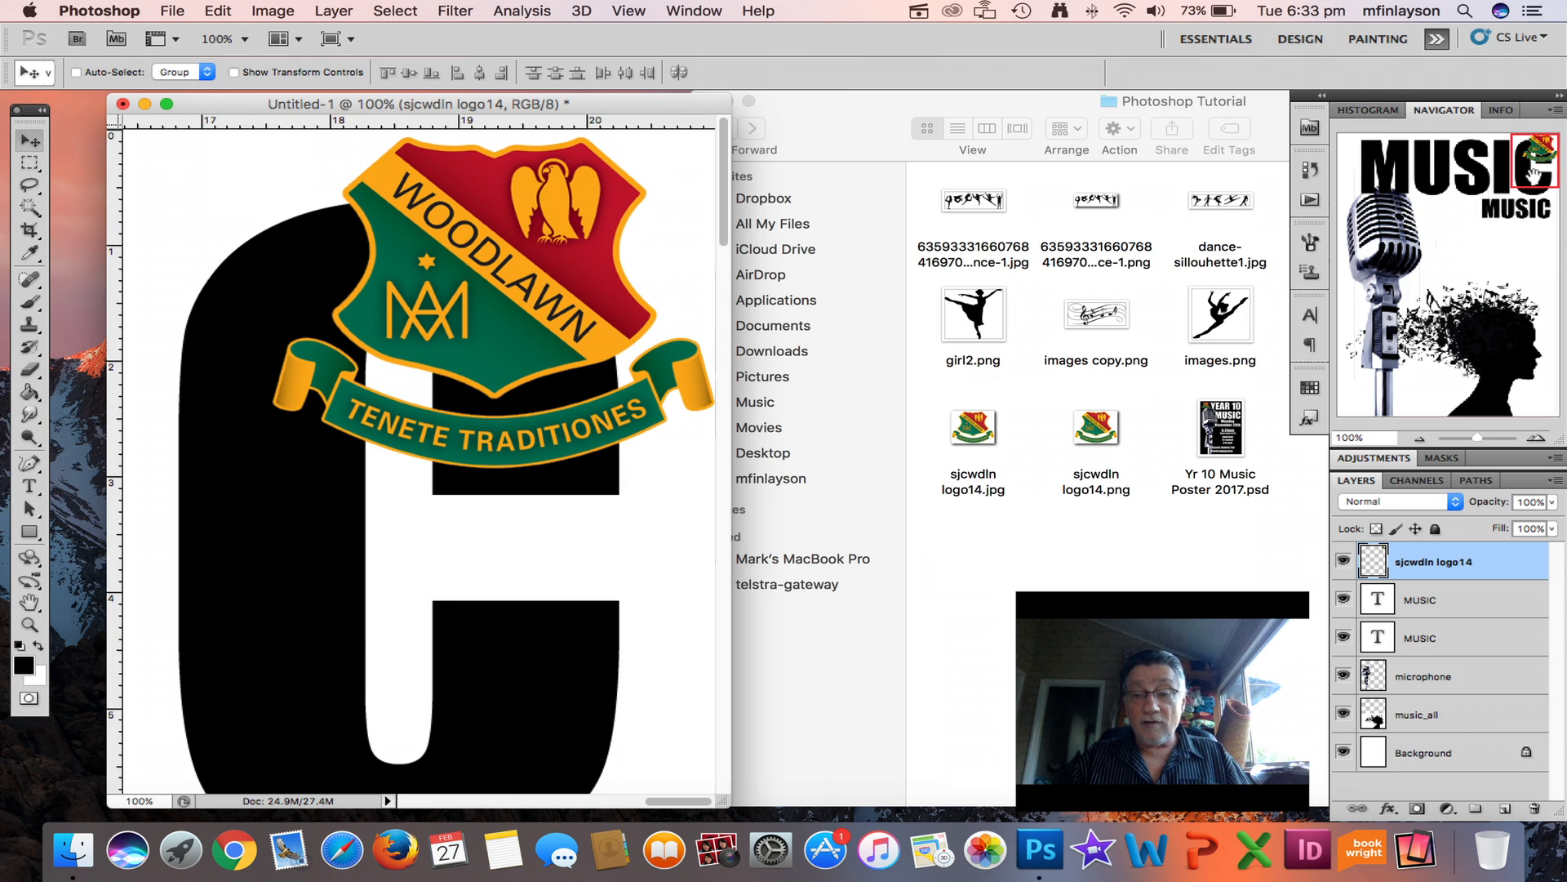
pyautogui.press('Left')
pyautogui.press('Left')
pyautogui.press('Left')
pyautogui.press('Left')
pyautogui.press('Left')
pyautogui.press('Left')
pyautogui.press('Left')
pyautogui.press('Left')
pyautogui.press('Left')
pyautogui.press('Left')
pyautogui.press('Left')
pyautogui.press('Left')
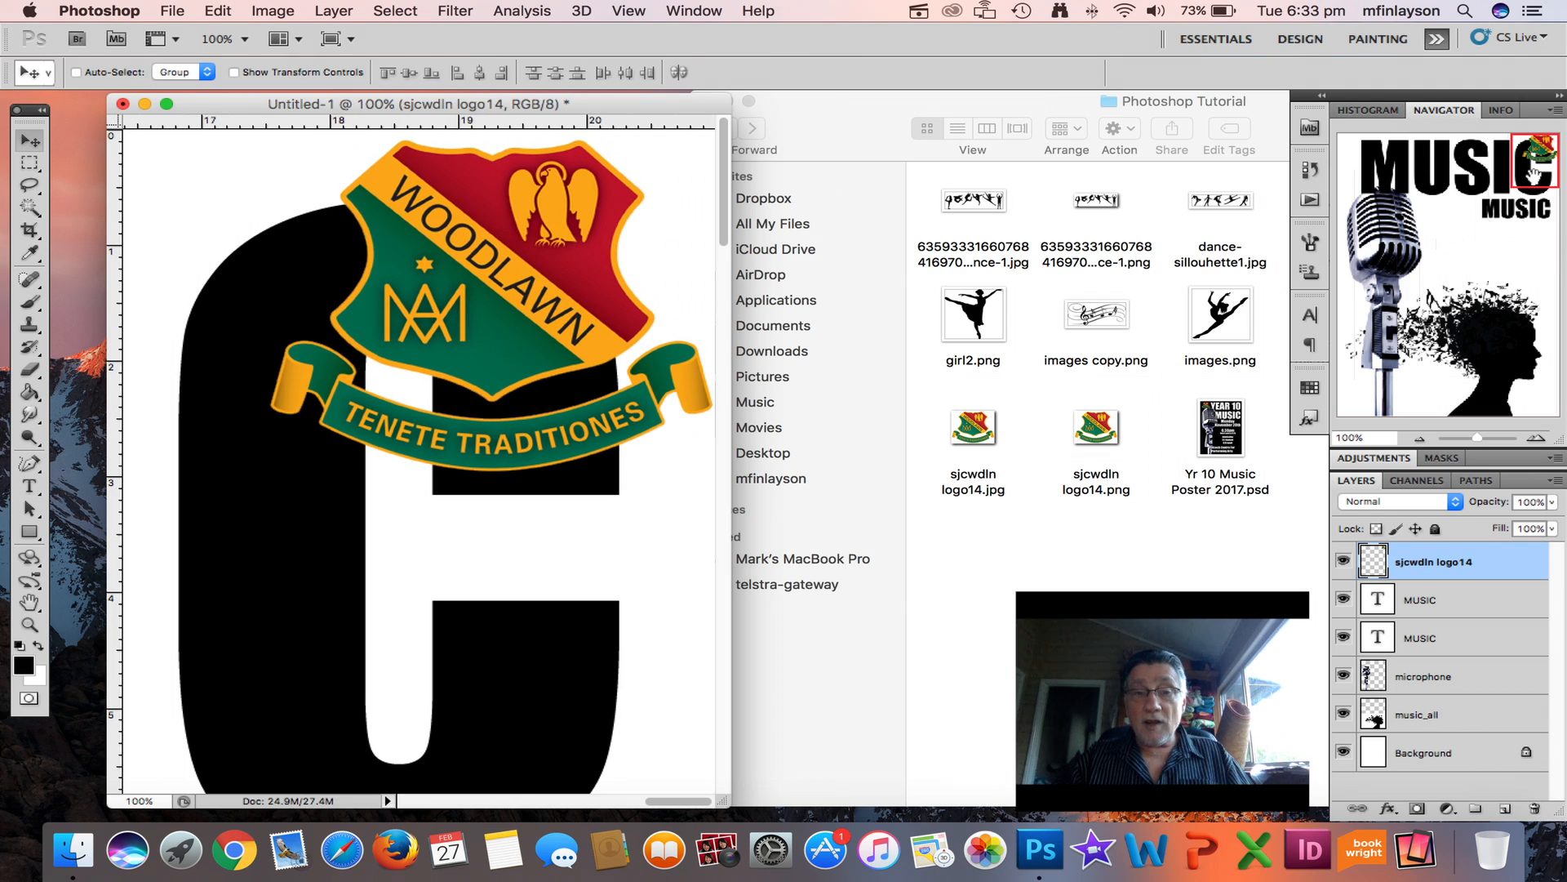
pyautogui.press('Left')
pyautogui.press('Left')
pyautogui.press('Left')
pyautogui.press('Left')
pyautogui.press('Left')
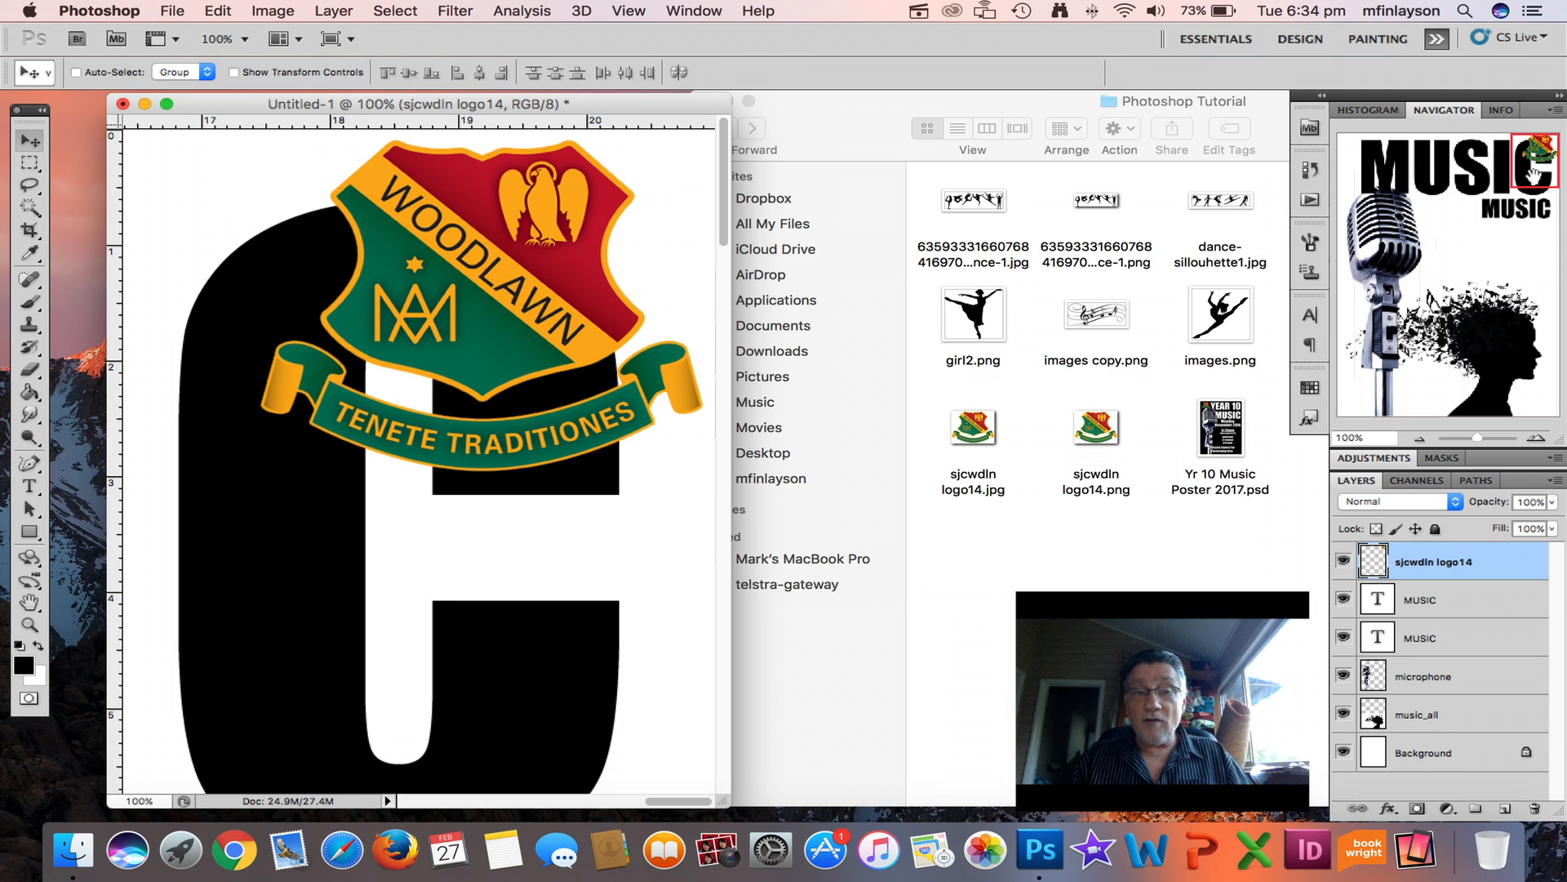
pyautogui.press('Down')
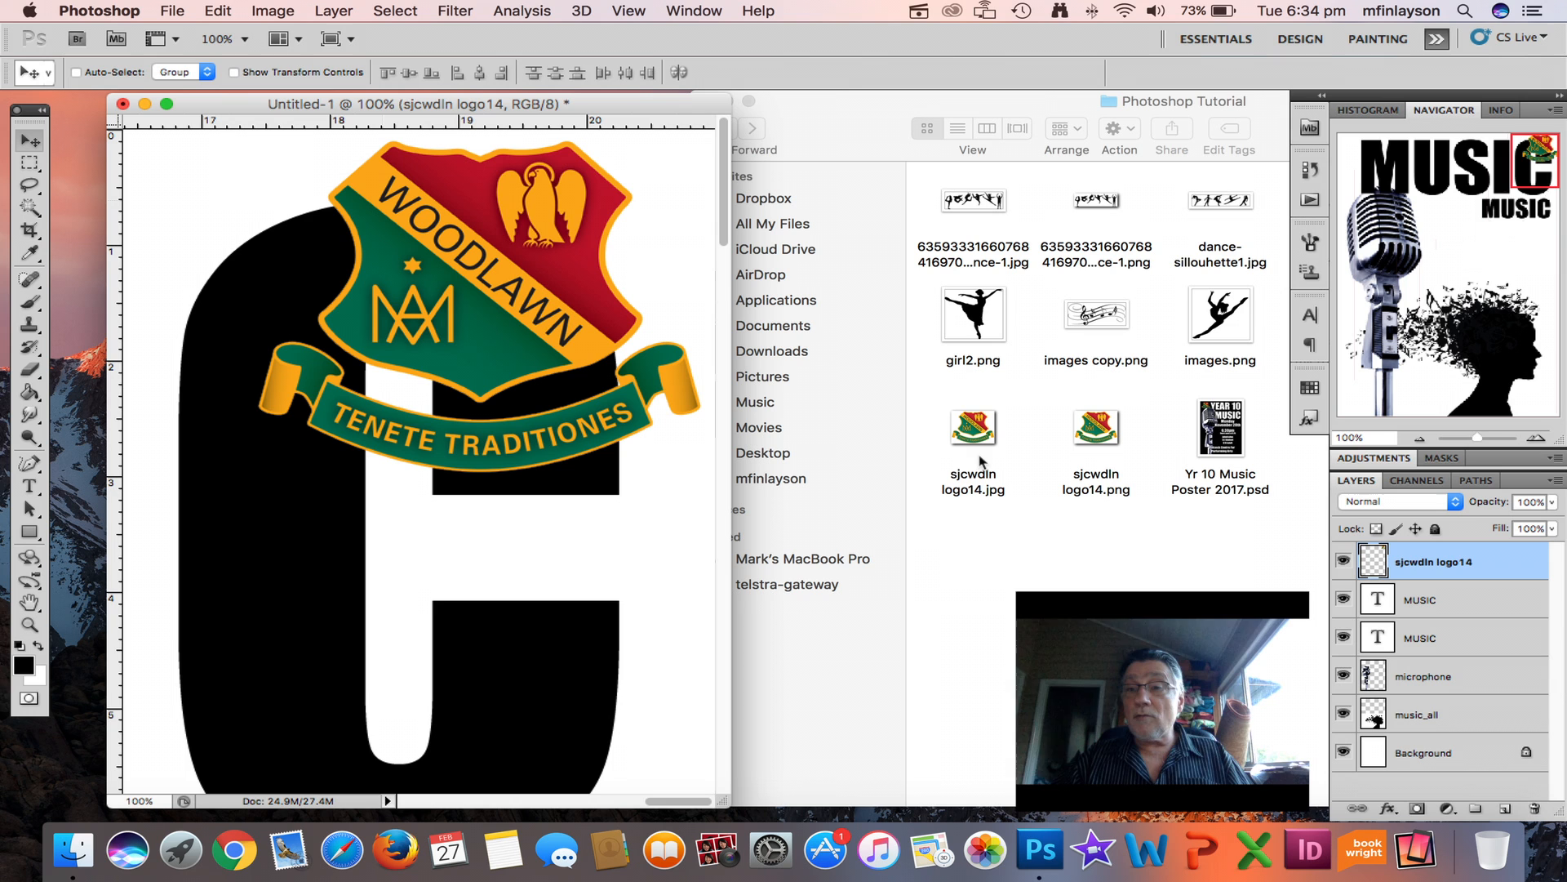
# - Identify the large MUSIC heading's layer and move the heading down a little, mostly below the logo and over the microphone's top
pyautogui.moveTo(1476, 441); pyautogui.dragTo(1468, 439)
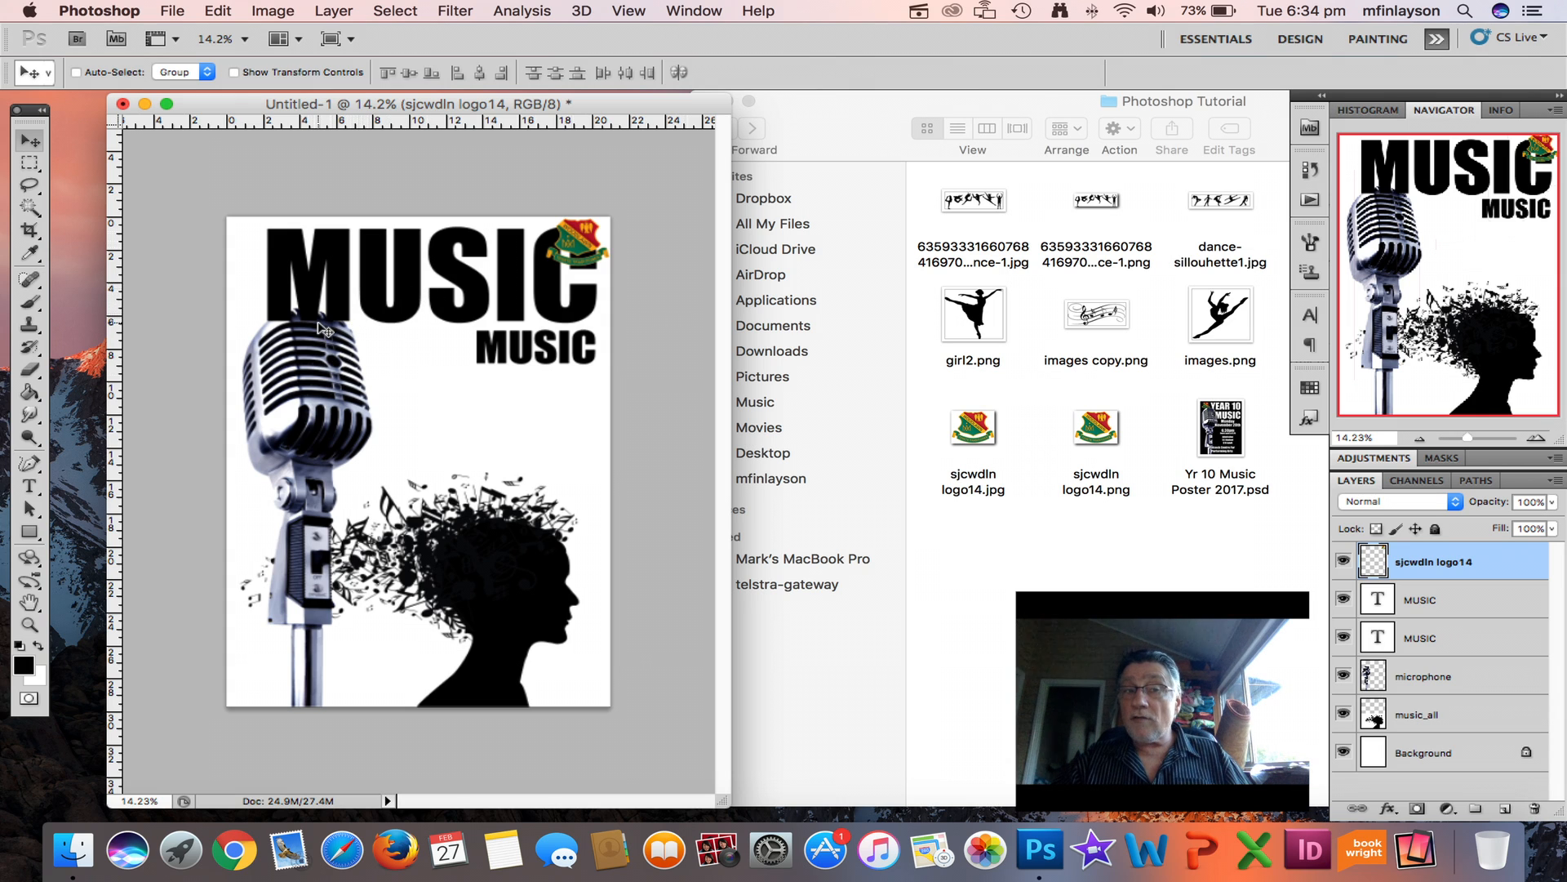
pyautogui.click(1440, 603)
pyautogui.click(1343, 599)
pyautogui.click(1343, 600)
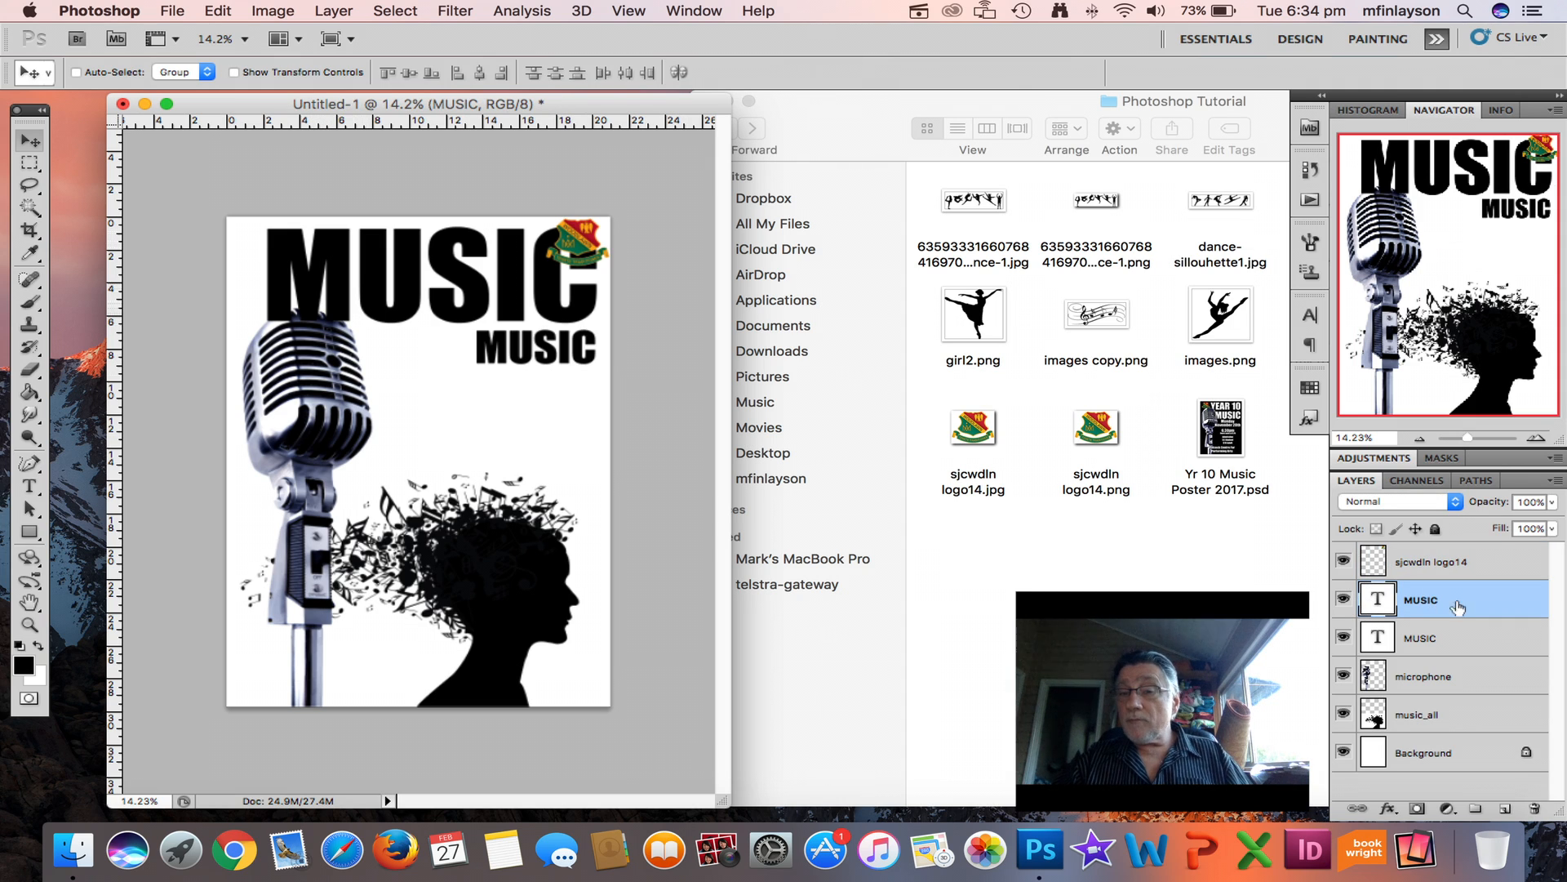
pyautogui.click(1345, 641)
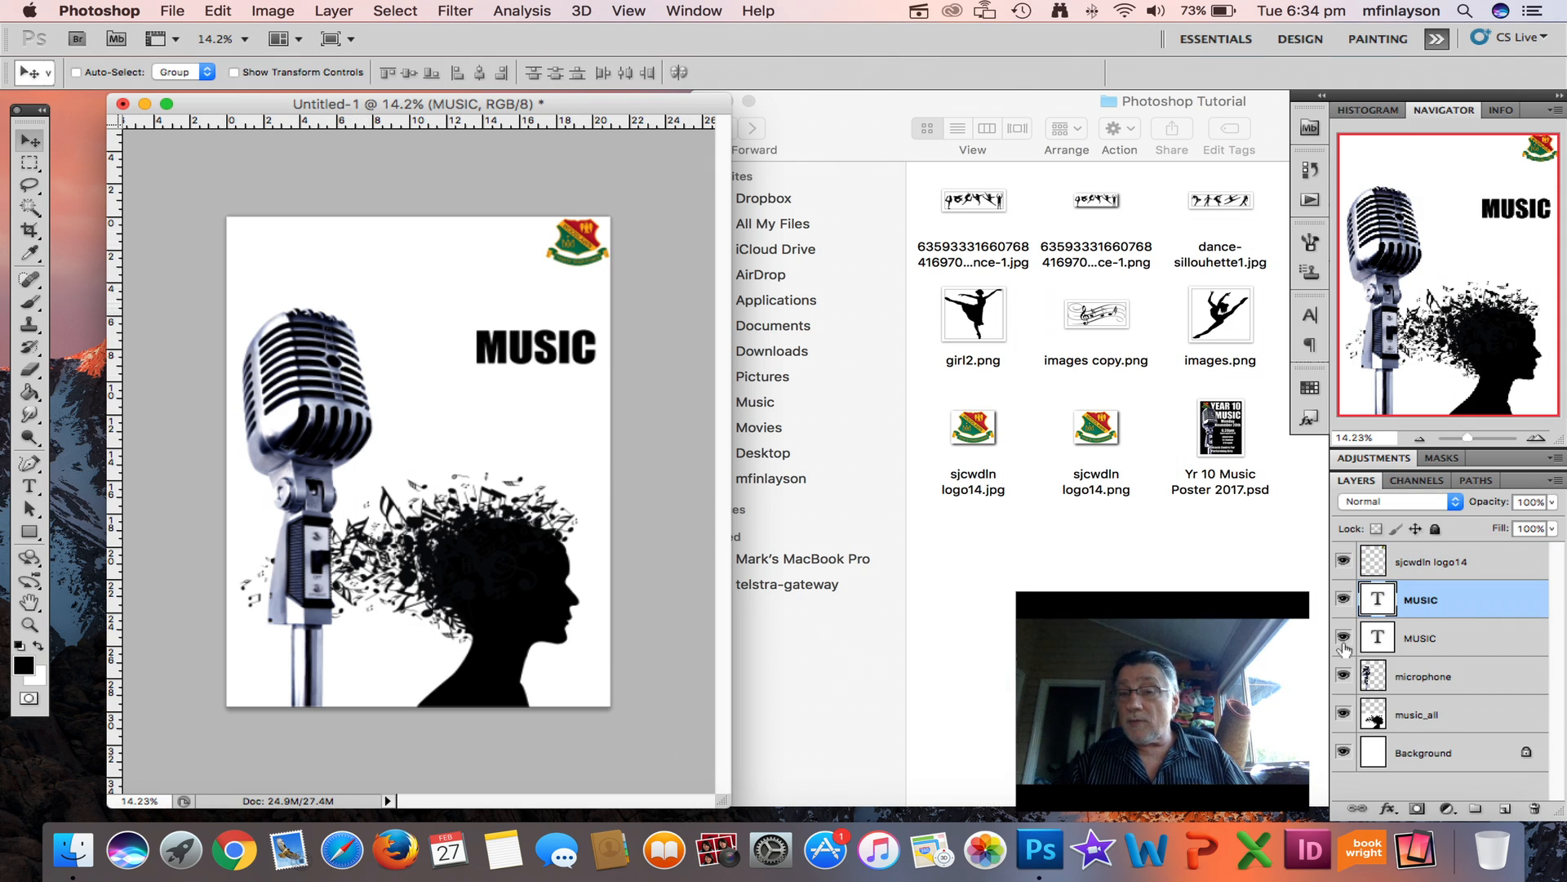
pyautogui.click(1444, 643)
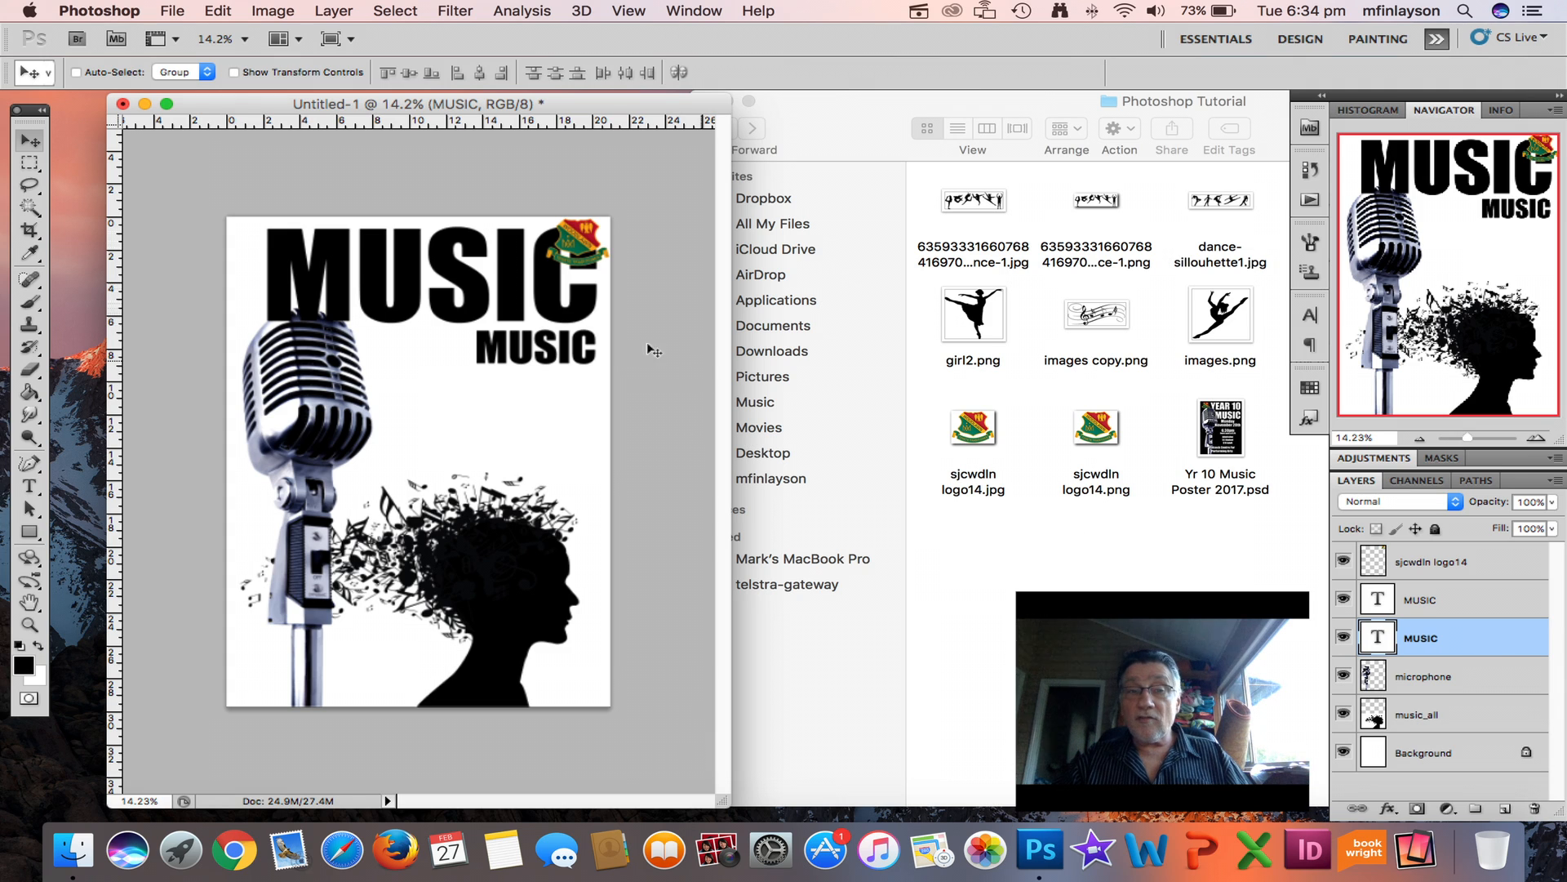
pyautogui.moveTo(516, 303); pyautogui.dragTo(516, 323)
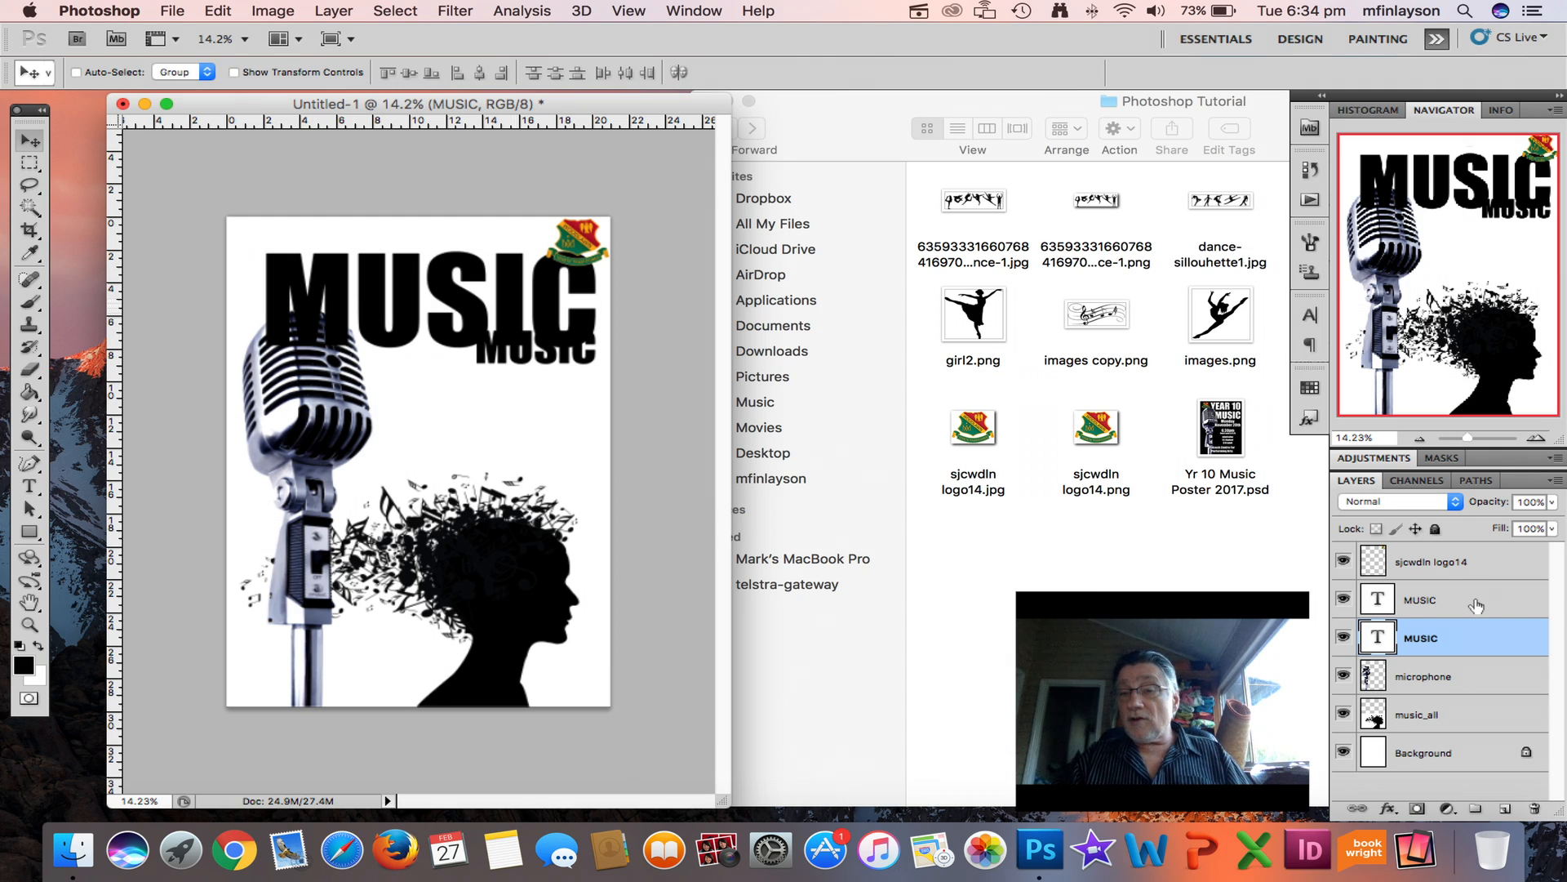
# - Move the smaller MUSIC text down a little so it sits clear beneath the right end of the large MUSIC heading
pyautogui.click(1453, 600)
pyautogui.moveTo(521, 360); pyautogui.dragTo(515, 389)
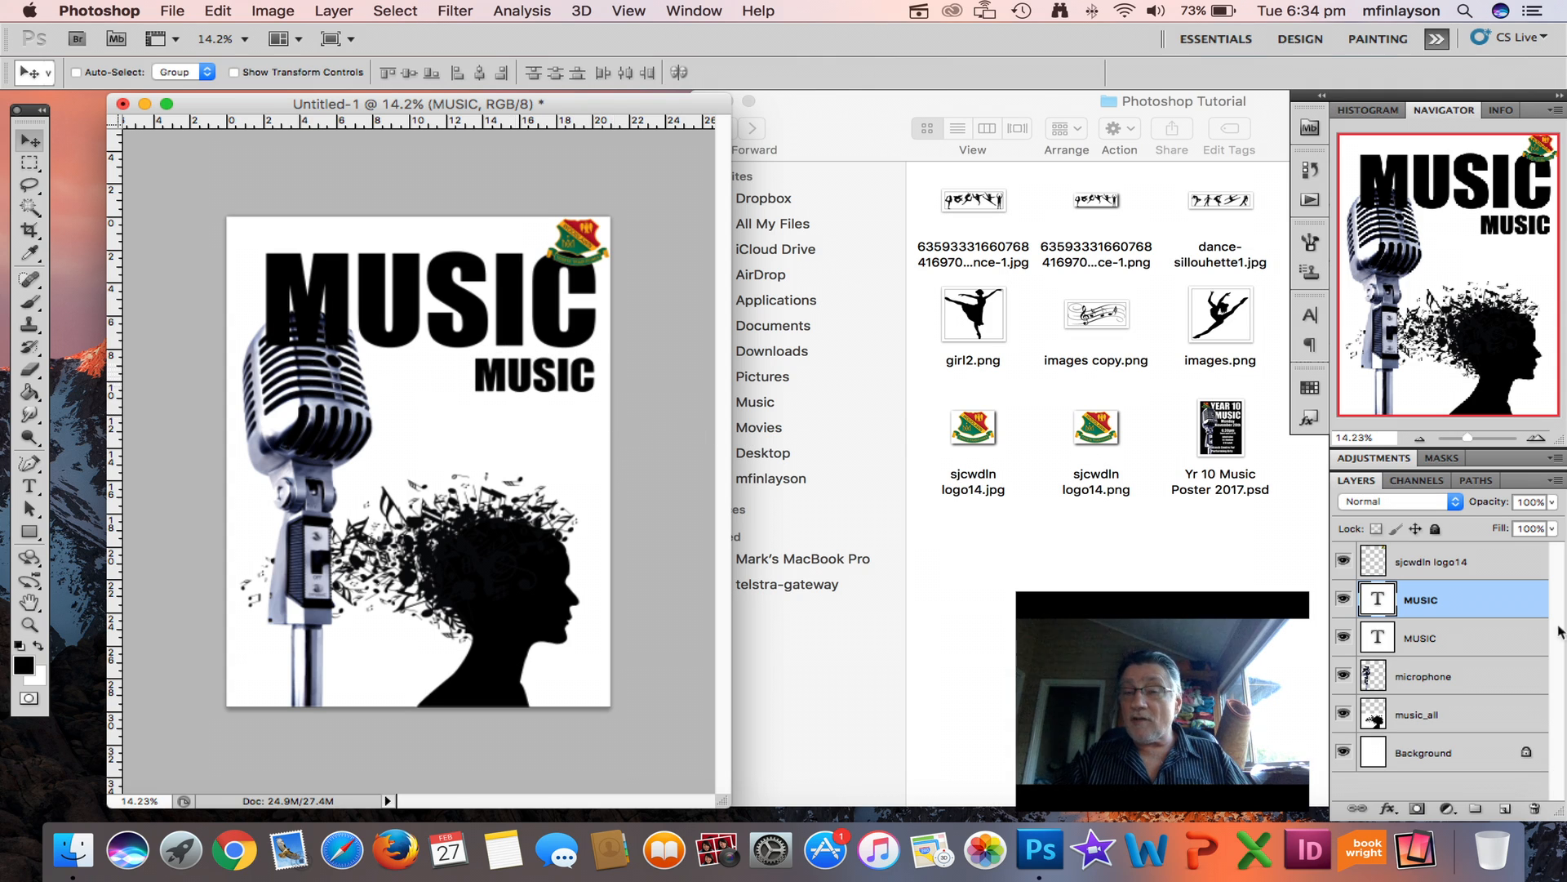
# - Identify the large MUSIC heading's layer by toggling its visibility, and move the microphone layer directly above it so the microphone overlaps the heading
pyautogui.click(1462, 644)
pyautogui.click(1343, 640)
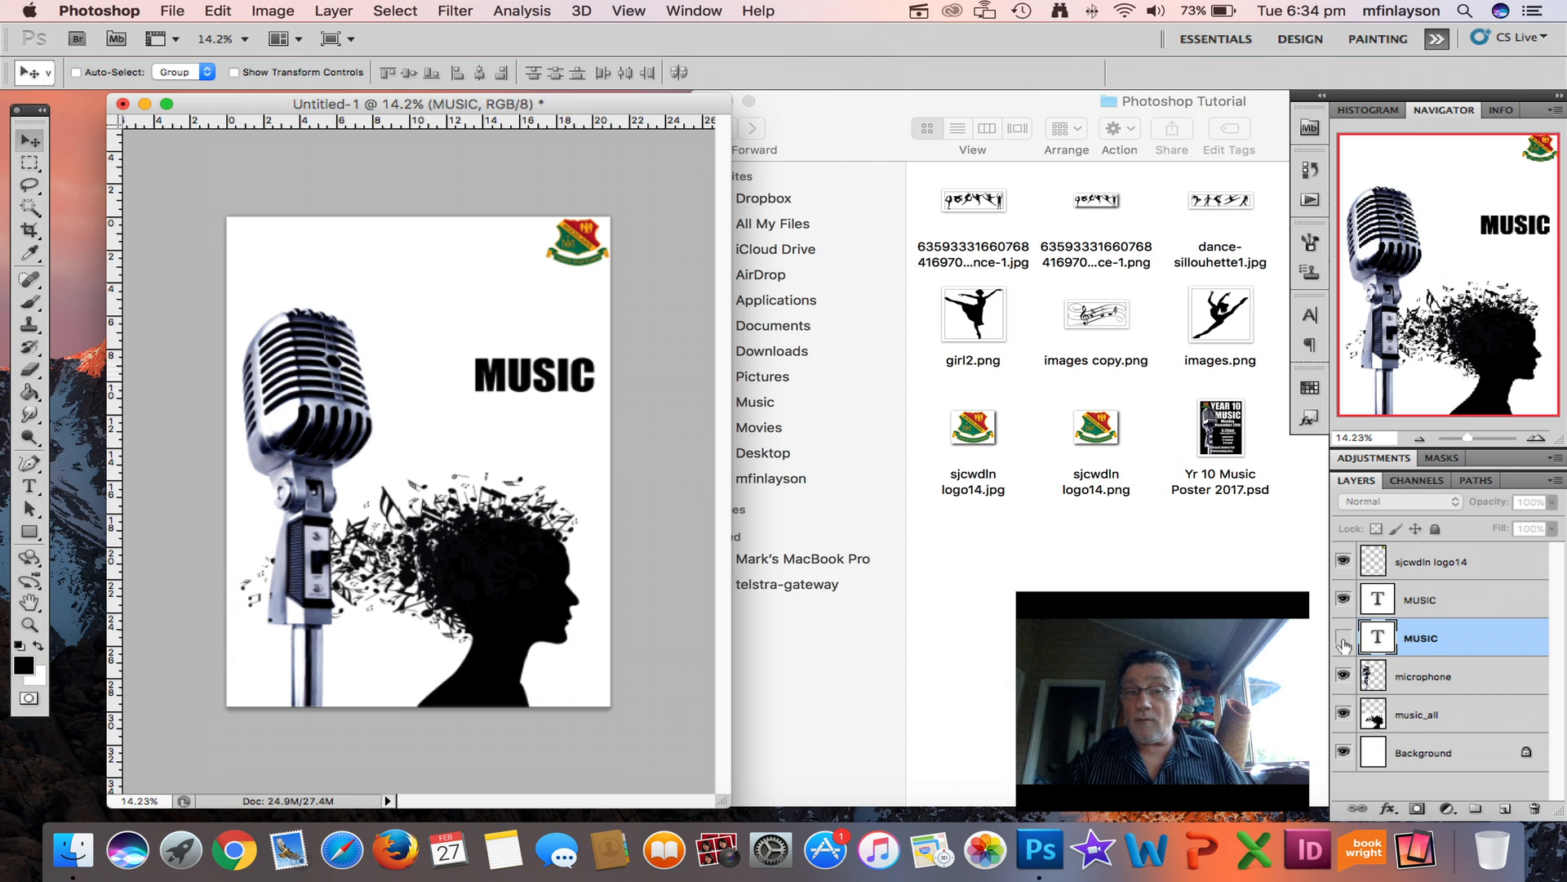
pyautogui.click(1343, 642)
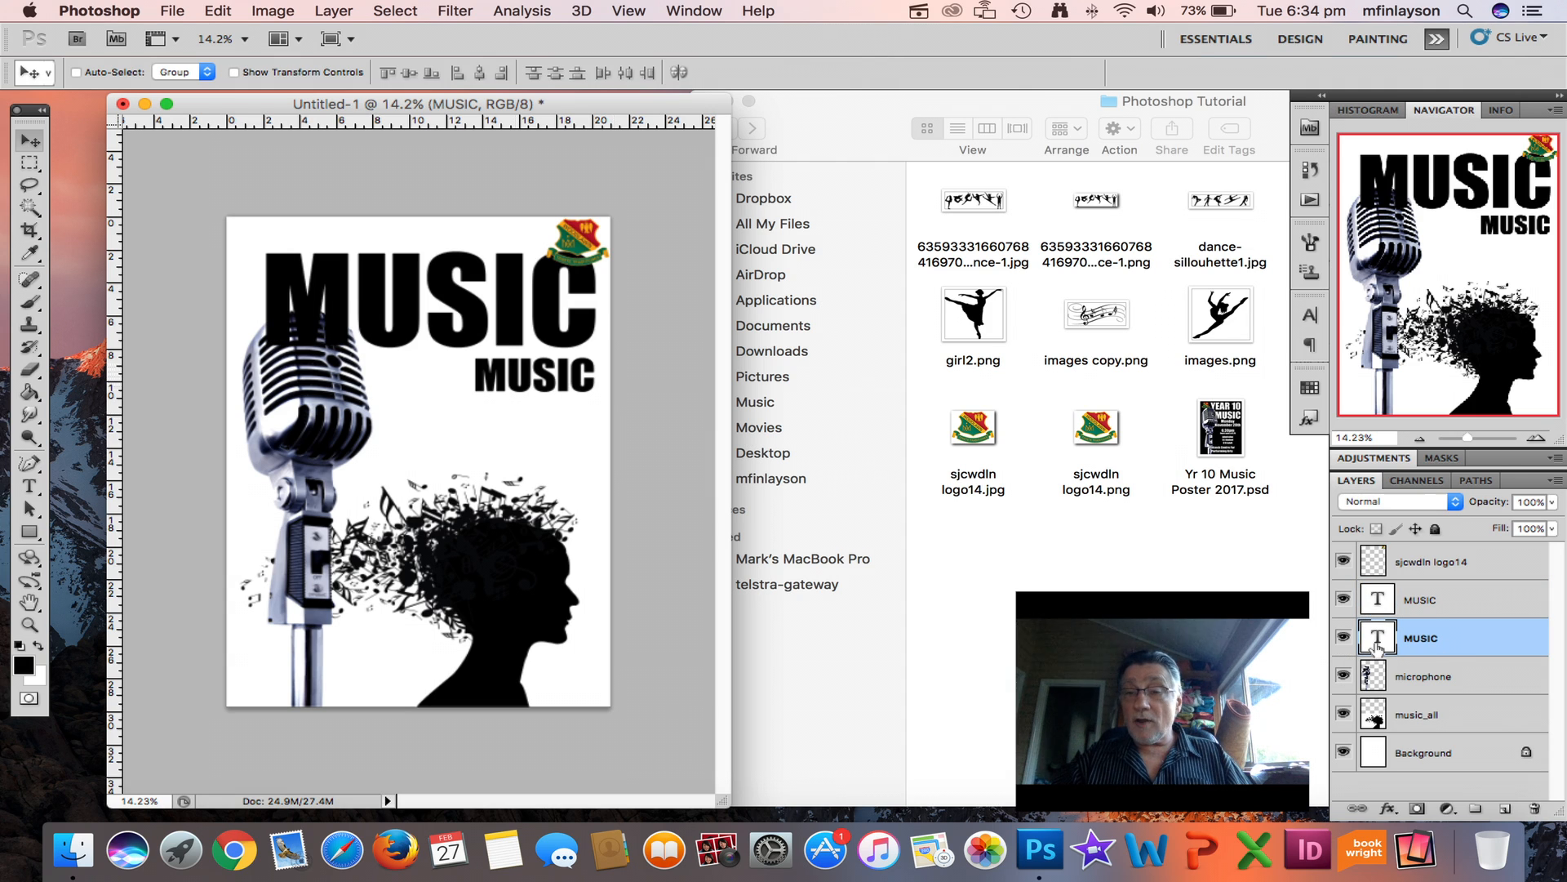
pyautogui.click(1426, 686)
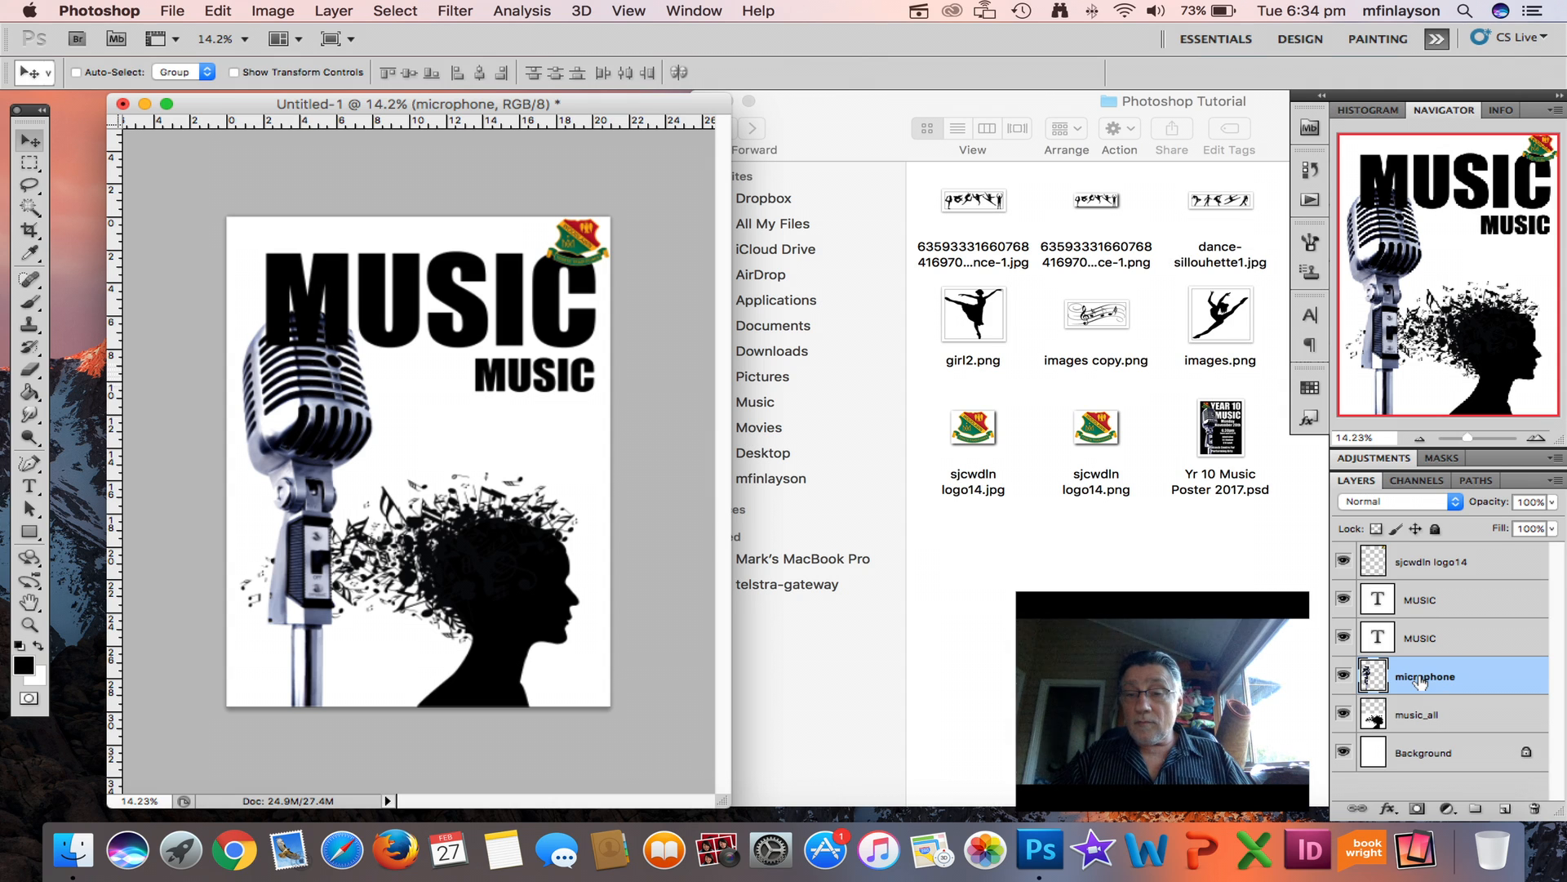
pyautogui.moveTo(1421, 683); pyautogui.dragTo(1424, 635)
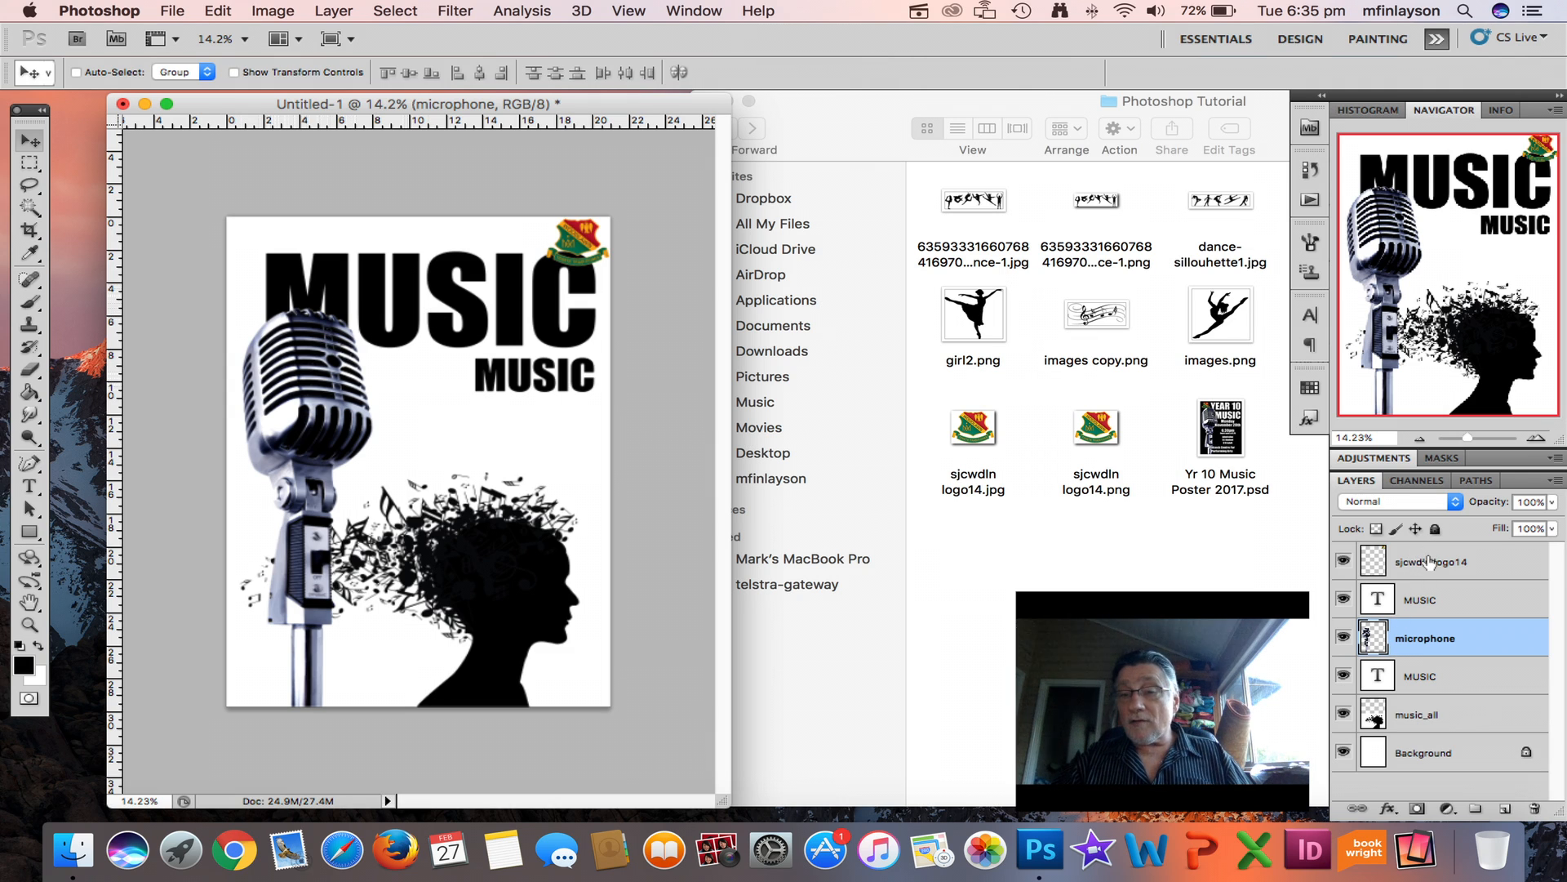
# - Place the sjcwdln logo14 layer beneath the large MUSIC heading's layer, and bring it back up to directly above the microphone layer
pyautogui.moveTo(1428, 562); pyautogui.dragTo(1425, 696)
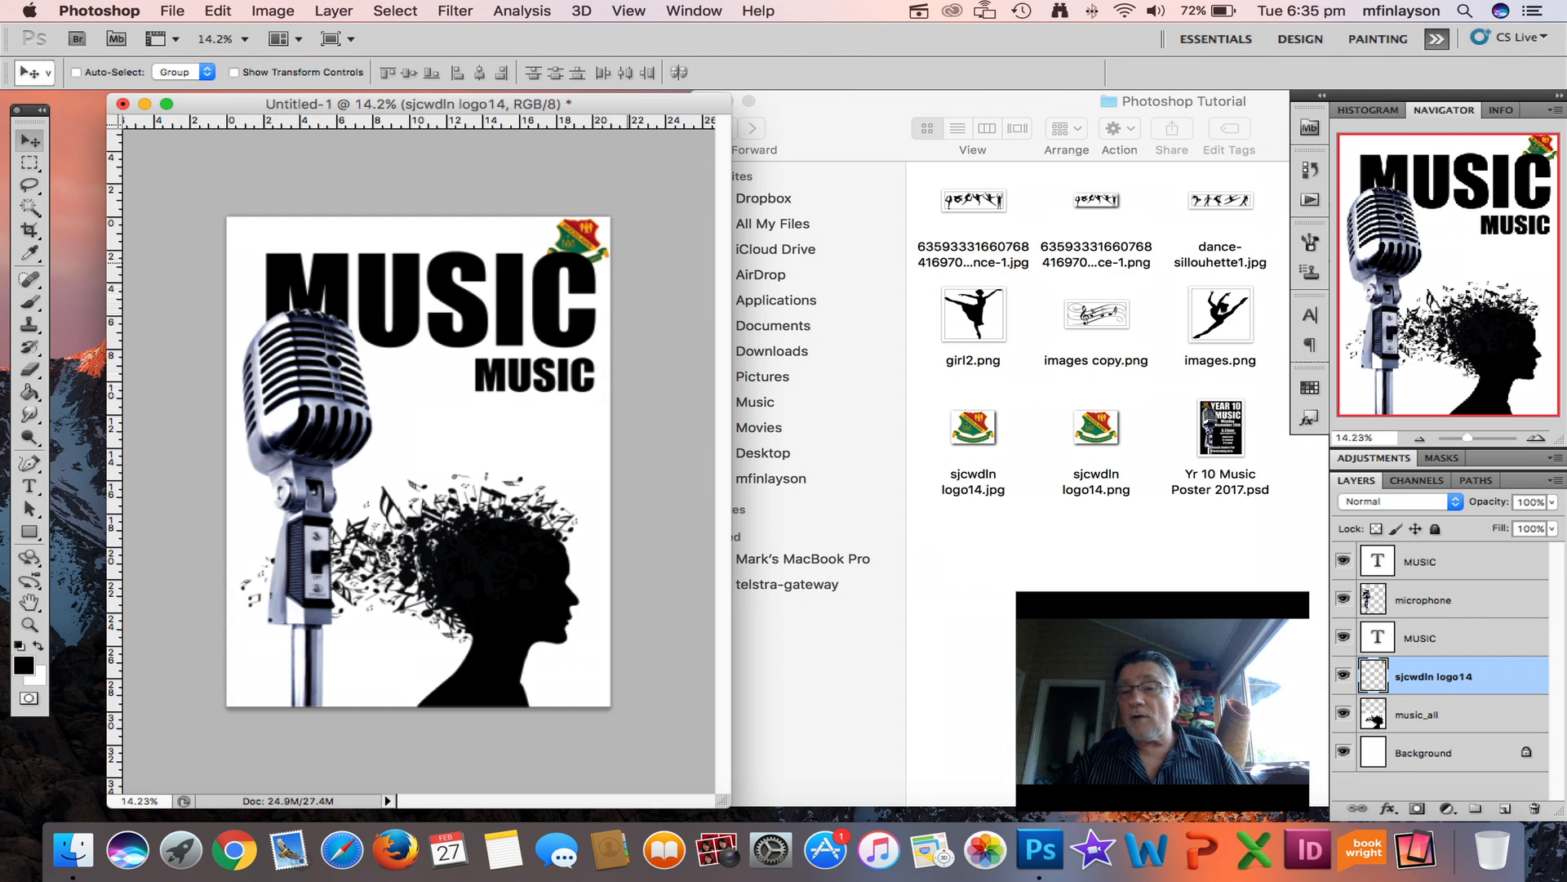
pyautogui.moveTo(1440, 684); pyautogui.dragTo(1442, 584)
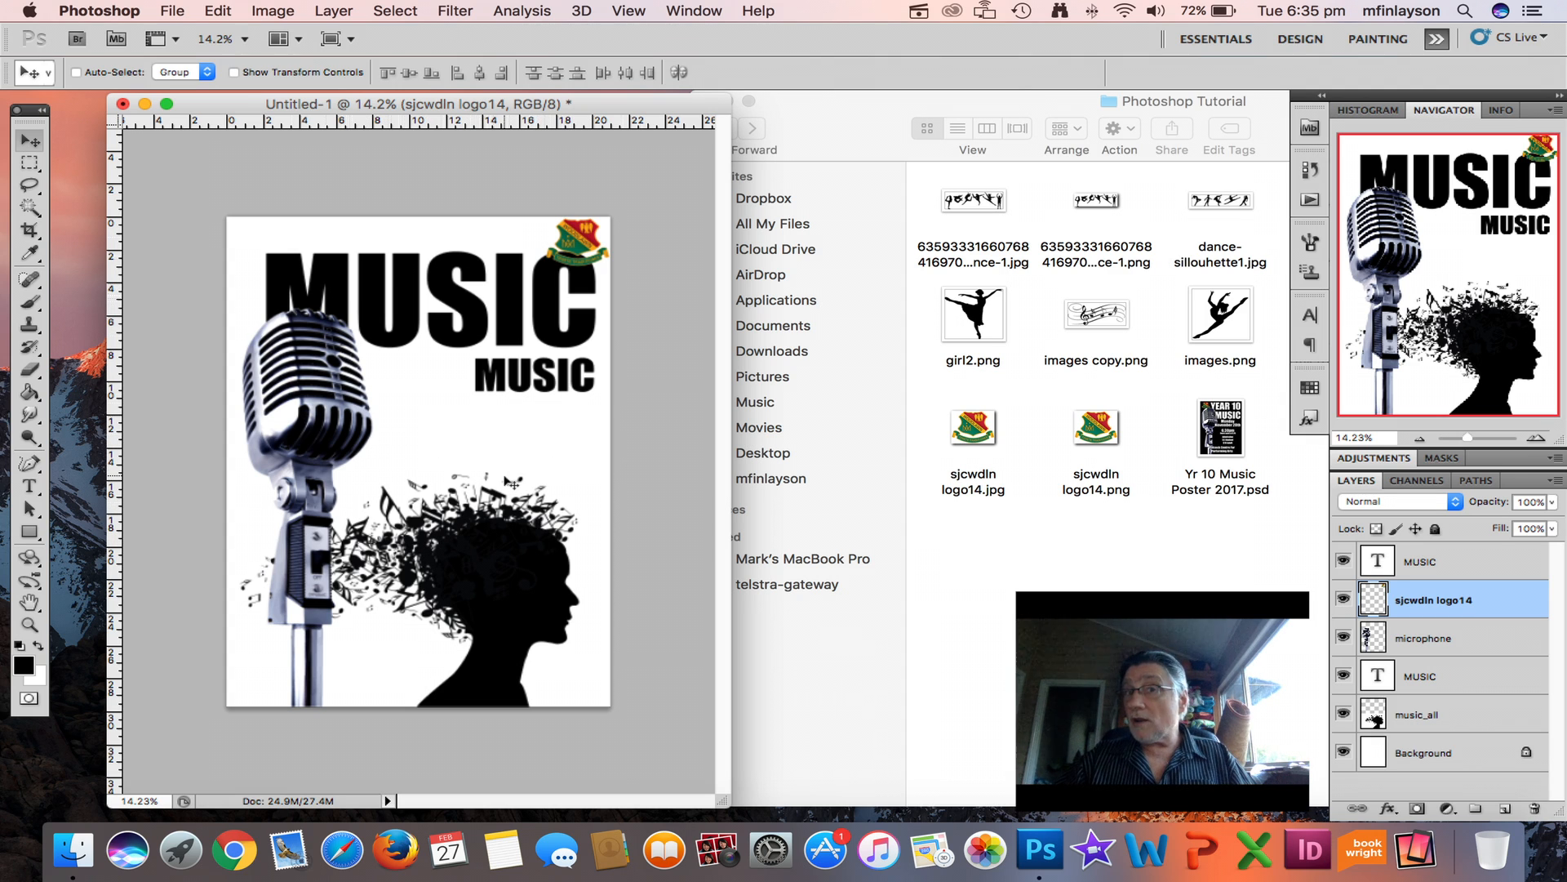
pyautogui.click(920, 12)
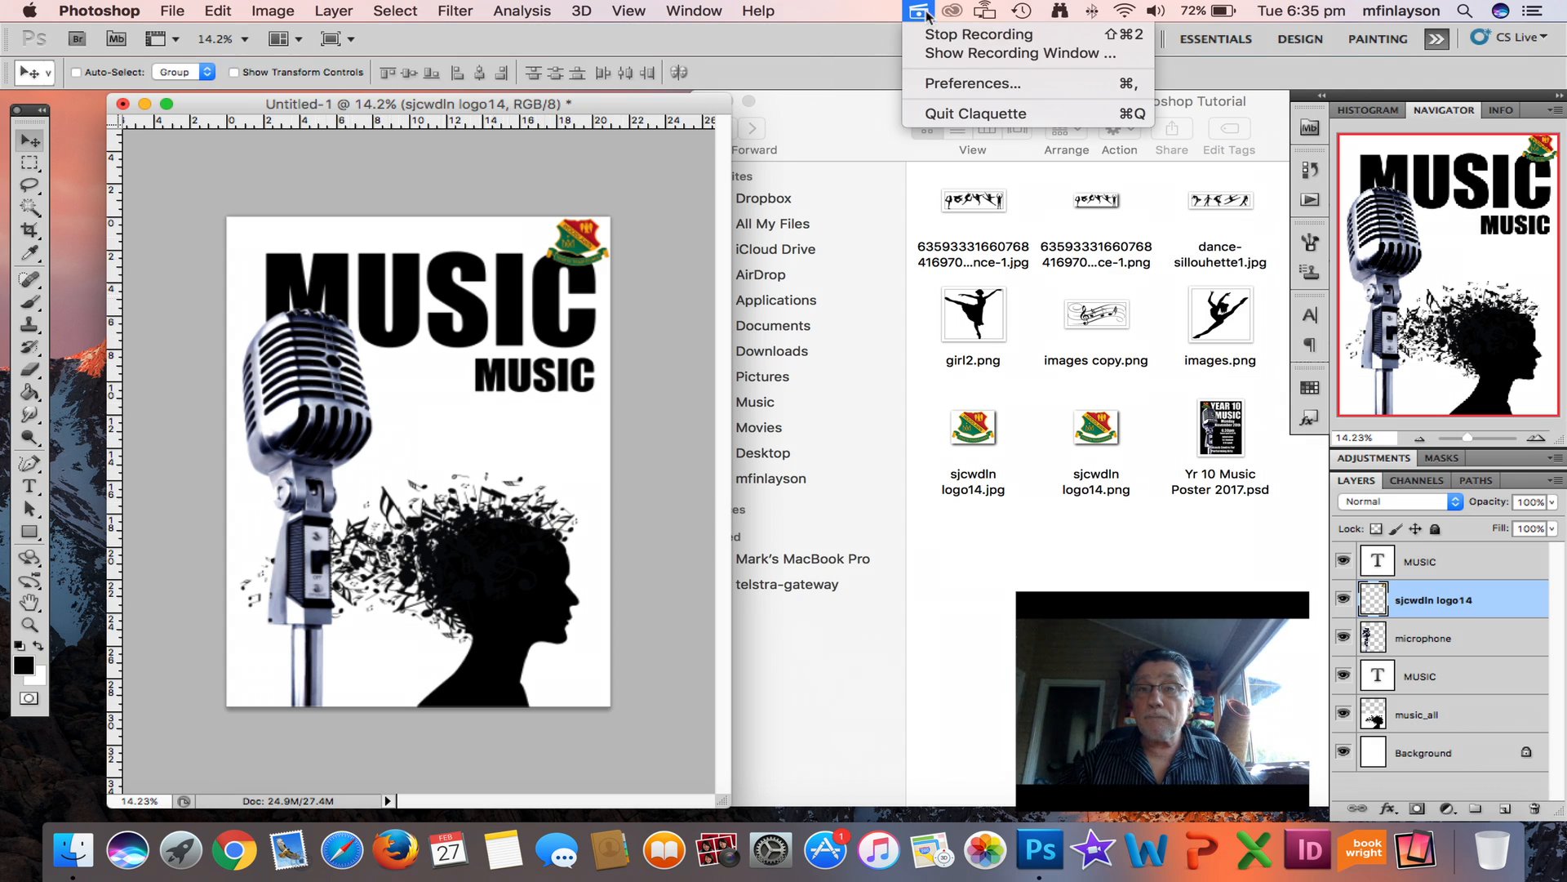